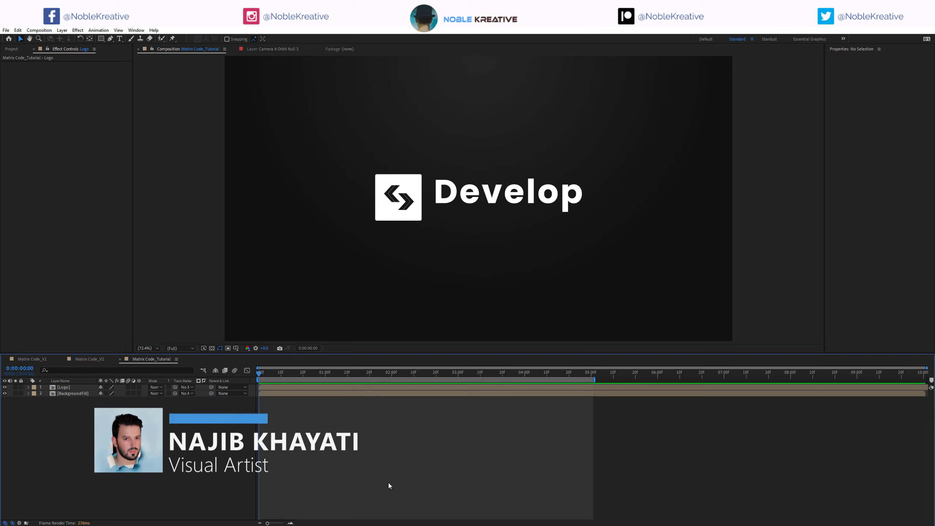
Step: Open the Logo composition and review its composition settings
{"action": "double_click", "coordinate": [64, 387]}
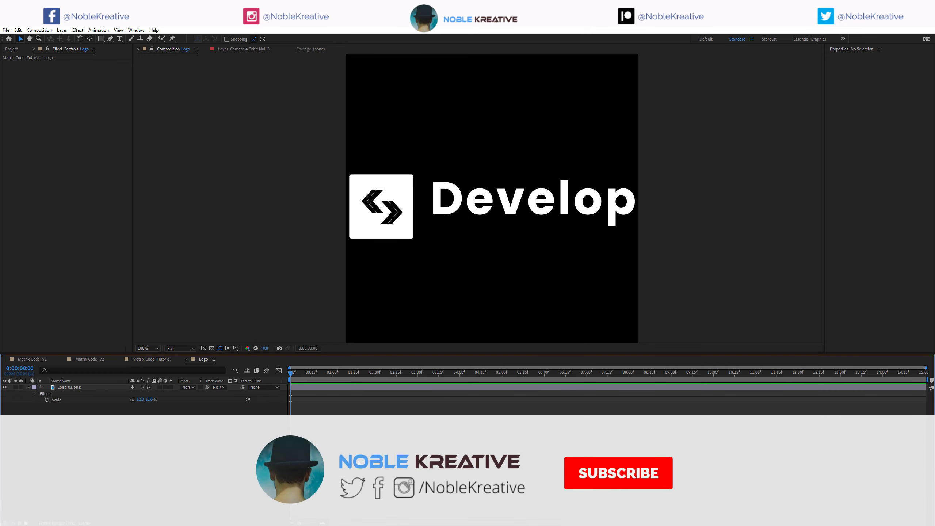
{"action": "key", "text": "ctrl+k"}
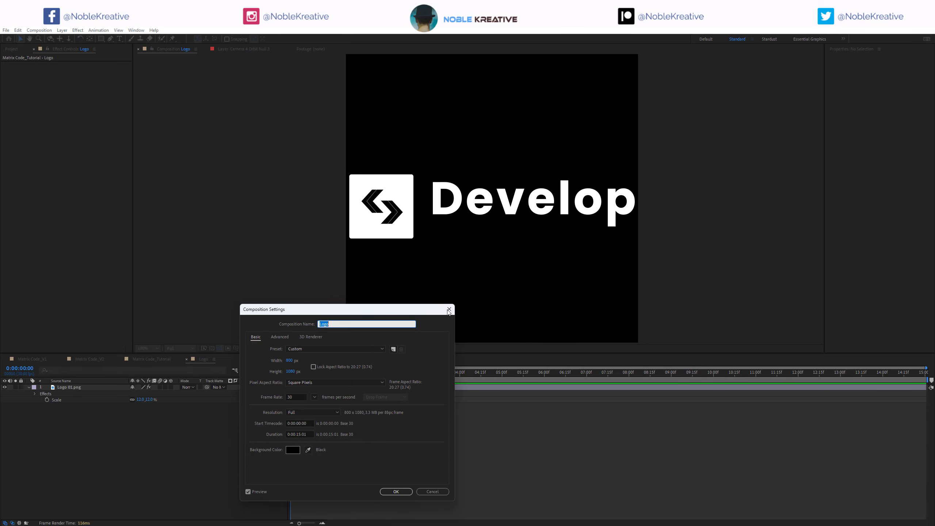
{"action": "key", "text": "Return"}
Step: Examine the effects on the two BG layers inside the BackgroundFill composition, then return to the Matrix Code_Tutorial composition
{"action": "left_click", "coordinate": [151, 359]}
{"action": "double_click", "coordinate": [73, 396]}
{"action": "left_click", "coordinate": [72, 393]}
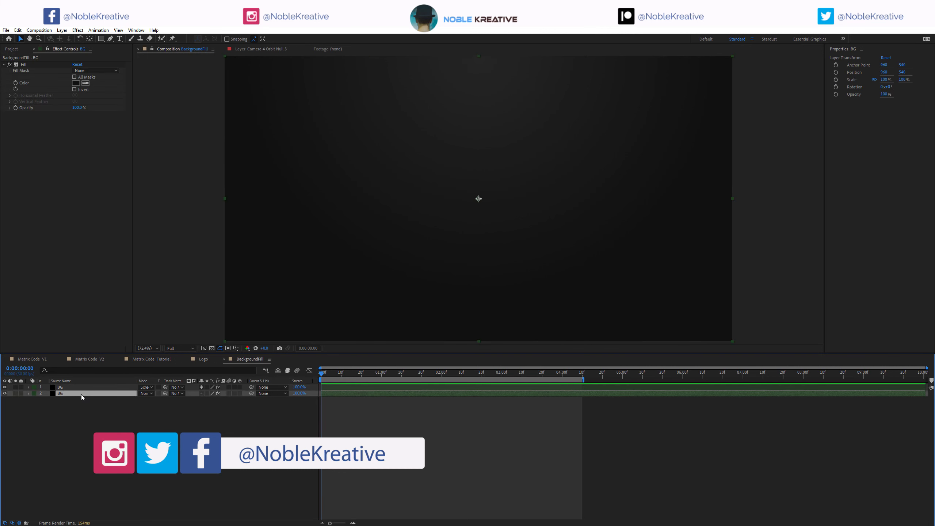
{"action": "left_click", "coordinate": [61, 385]}
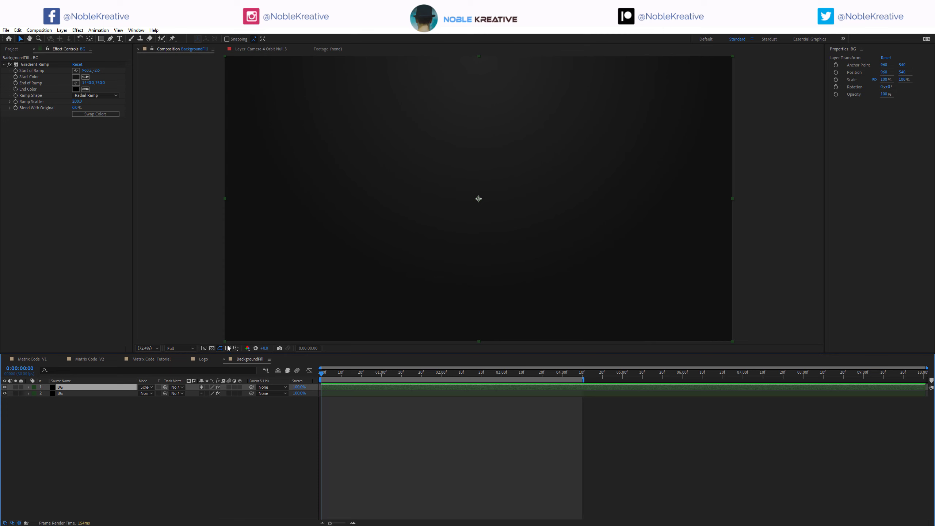
{"action": "left_click", "coordinate": [223, 358]}
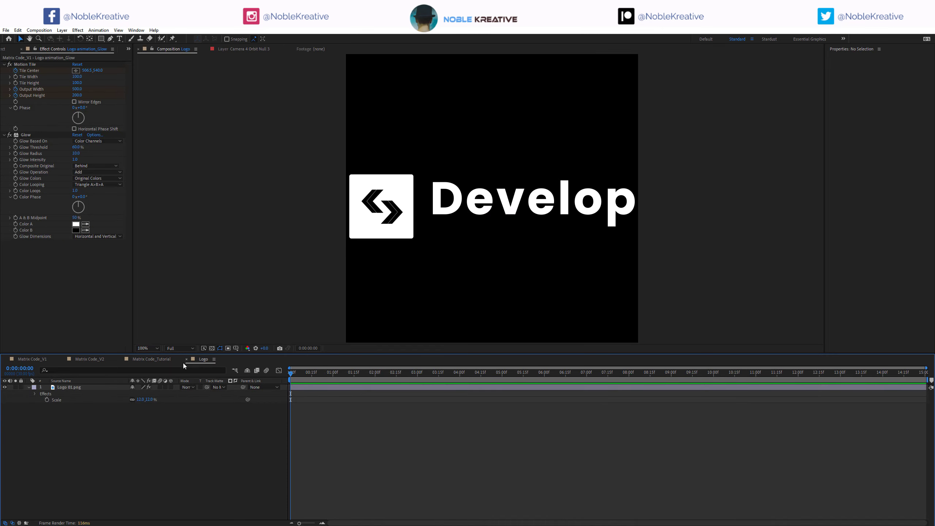
{"action": "left_click", "coordinate": [186, 358]}
Step: Apply the Card Dance effect to the Logo layer
{"action": "left_click", "coordinate": [72, 389]}
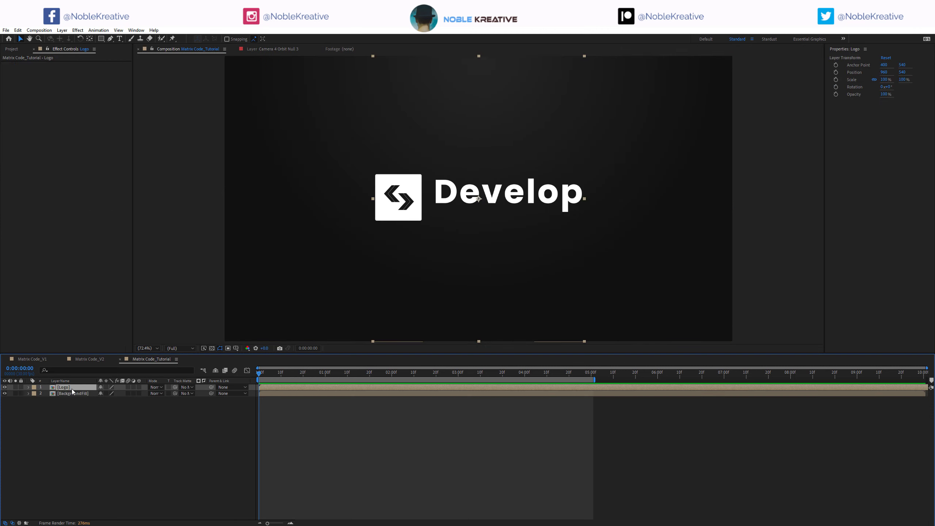
{"action": "key", "text": "ctrl+space"}
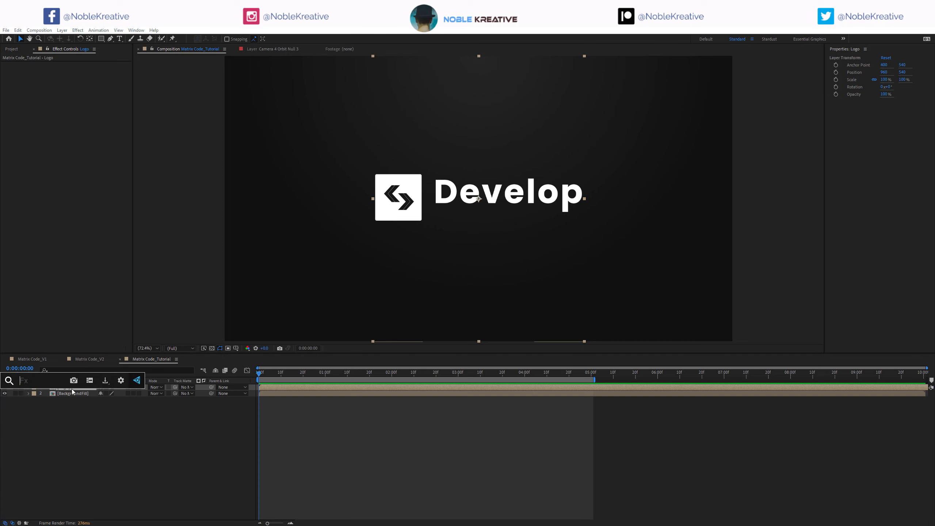
{"action": "type", "text": "car"}
{"action": "key", "text": "Return"}
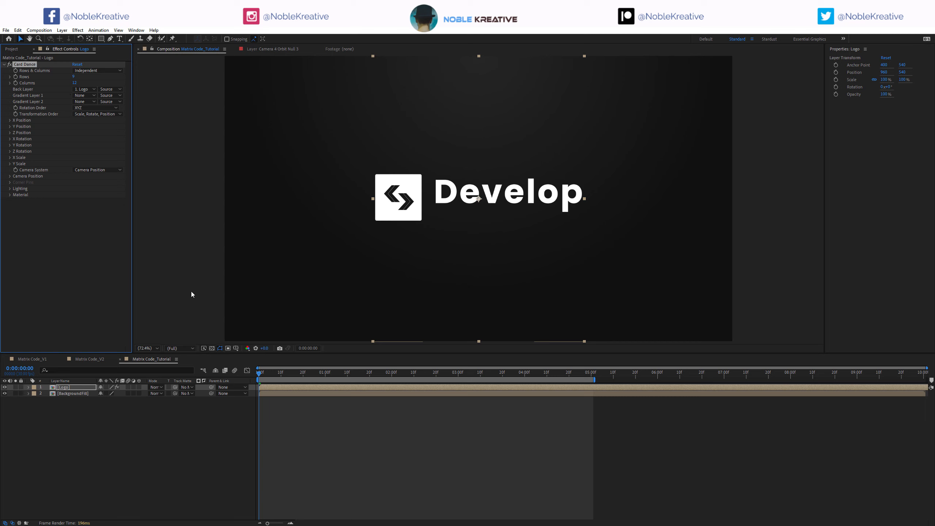
Step: Create a new comp-sized solid layer named Fractal
{"action": "left_click", "coordinate": [325, 433]}
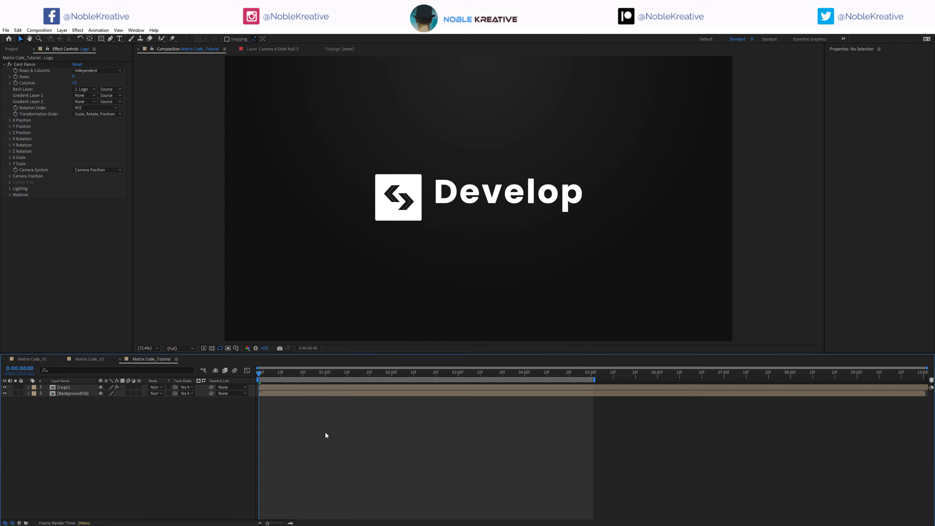
{"action": "key", "text": "ctrl+y"}
{"action": "type", "text": "F"}
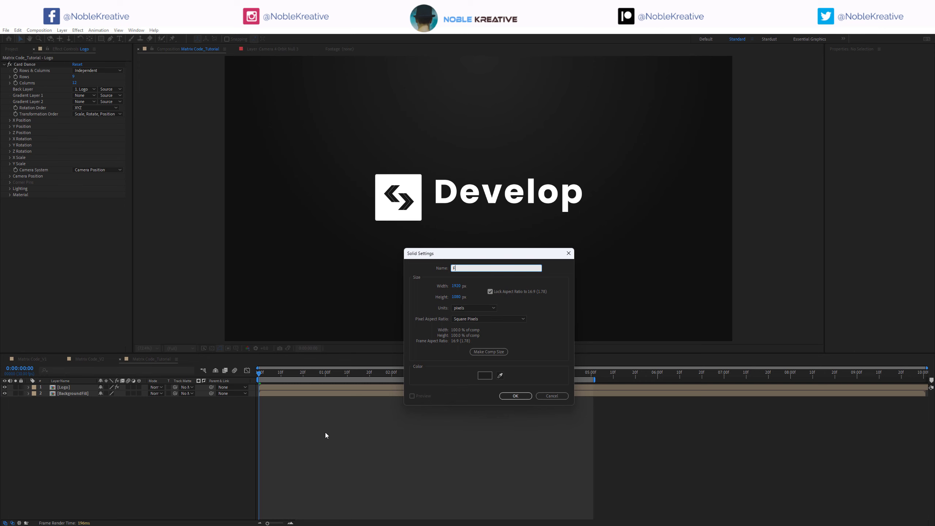
{"action": "type", "text": "ractal"}
{"action": "key", "text": "Return"}
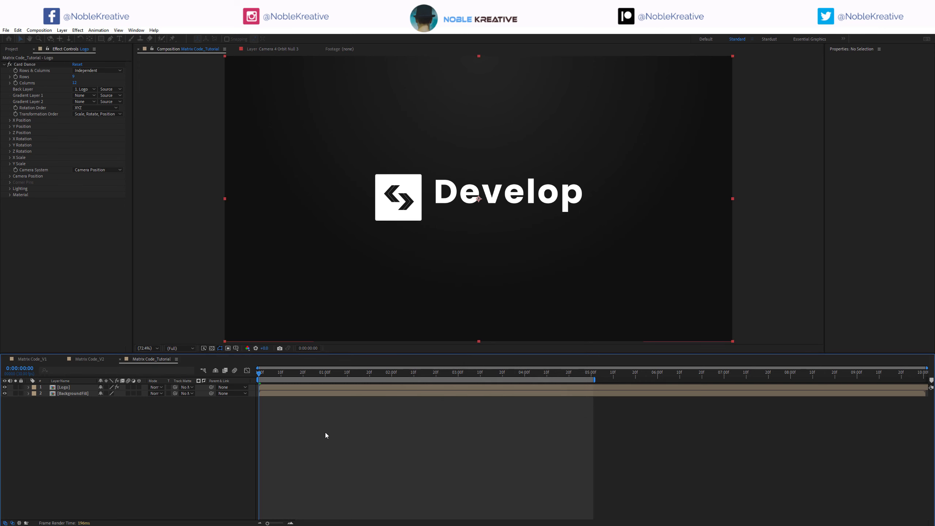
Step: Apply the Fractal Noise effect to the Fractal layer
{"action": "key", "text": "ctrl+space"}
{"action": "type", "text": "fractal"}
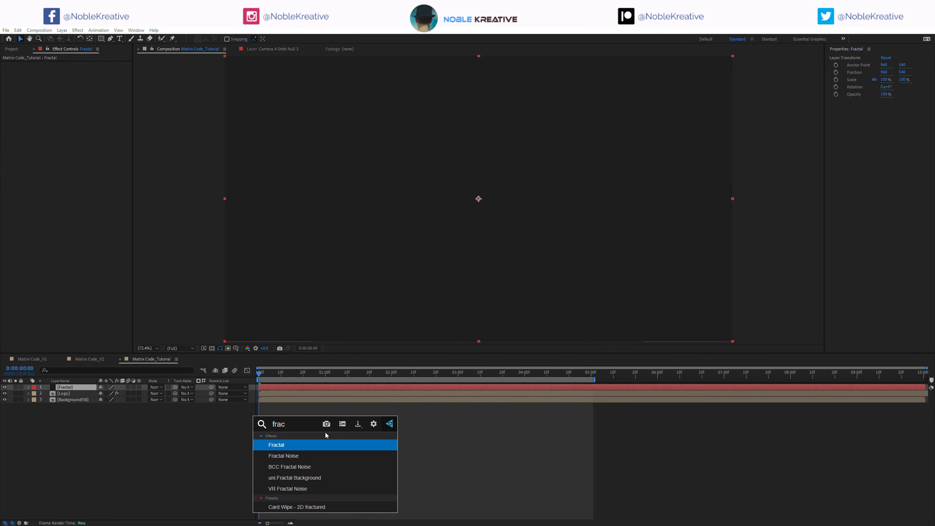
{"action": "key", "text": "Return"}
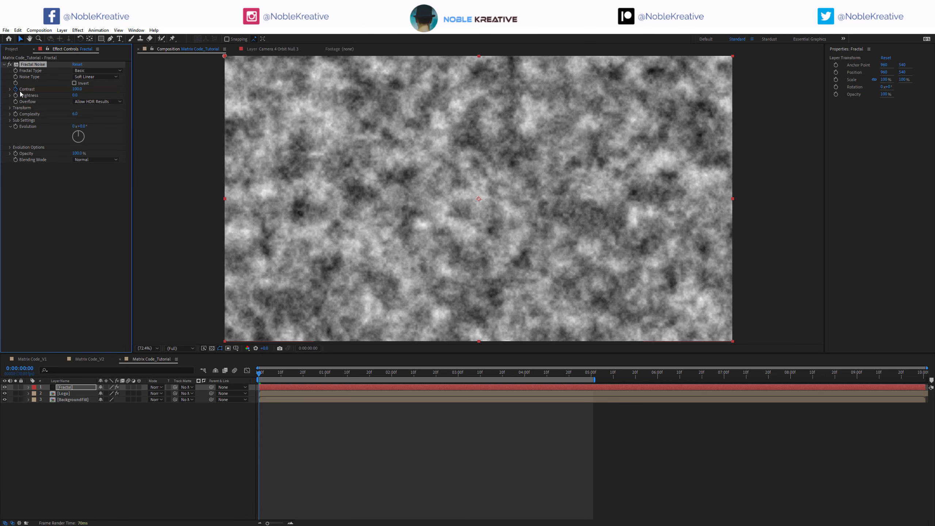
Step: Keyframe the Fractal Noise contrast from 700 at the start of the composition to 0 at 0:00:04:10
{"action": "left_click", "coordinate": [78, 89]}
{"action": "key", "text": "Return"}
{"action": "left_click", "coordinate": [546, 375]}
{"action": "left_click", "coordinate": [78, 89]}
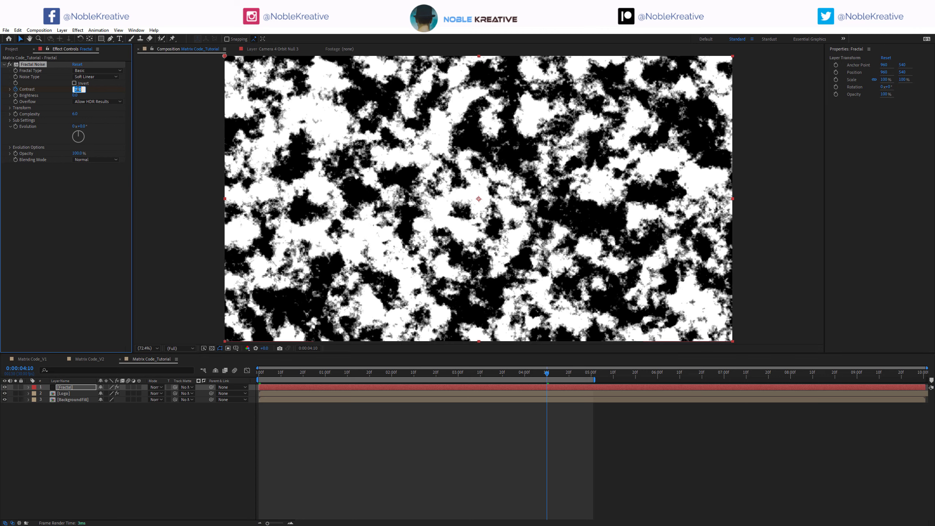
{"action": "type", "text": "0"}
{"action": "key", "text": "Return"}
Step: Raise the Fractal Noise complexity to about 11.7 and set its uniform scale to 50
{"action": "left_click_drag", "start_coordinate": [268, 374], "coordinate": [387, 375]}
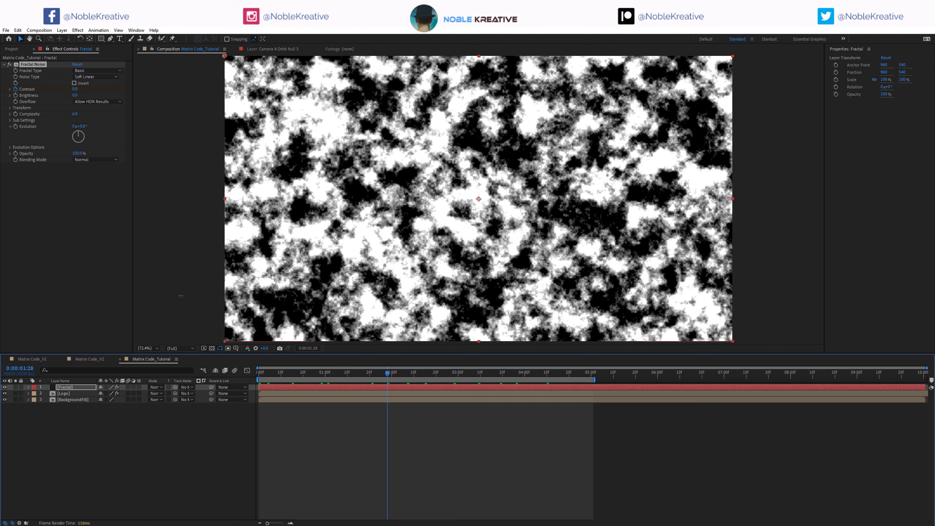
{"action": "left_click_drag", "start_coordinate": [180, 107], "coordinate": [307, 106]}
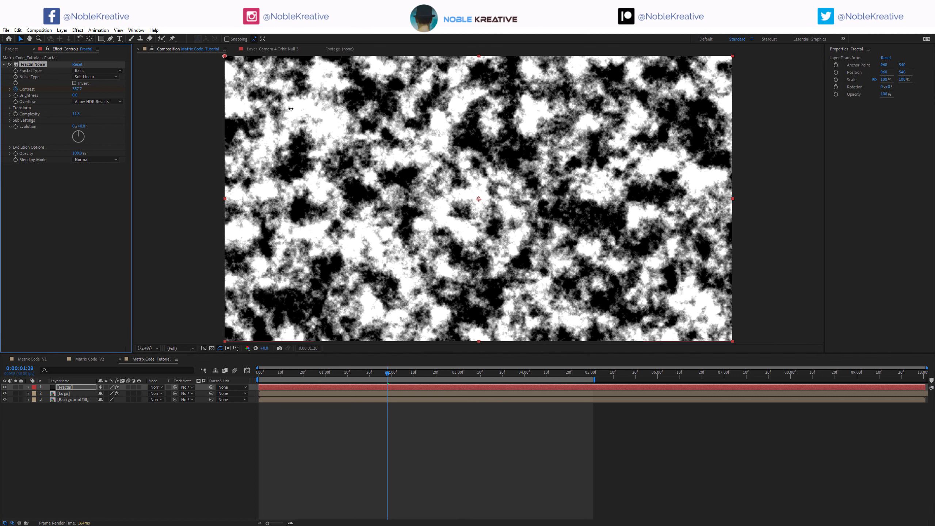
{"action": "left_click_drag", "start_coordinate": [156, 125], "coordinate": [148, 125]}
{"action": "left_click", "coordinate": [9, 107]}
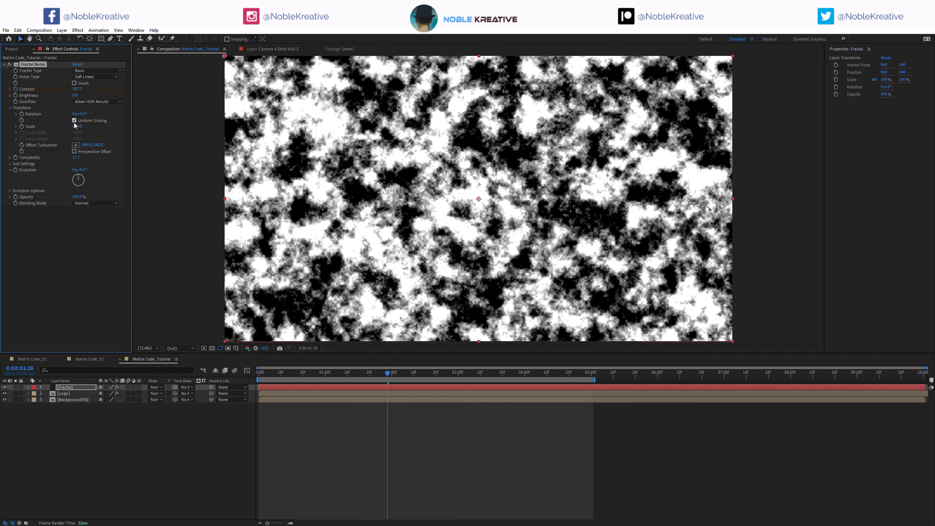
{"action": "left_click", "coordinate": [76, 126]}
{"action": "type", "text": "50"}
{"action": "key", "text": "Return"}
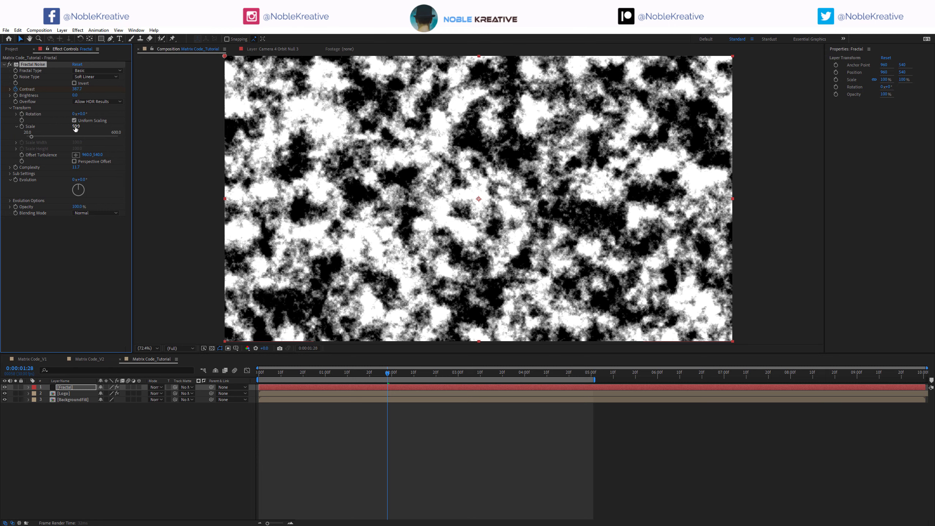
Step: Apply Colorama to the Fractal layer and set its output cycle to the Solarize Grey preset palette
{"action": "key", "text": "ctrl+space"}
{"action": "type", "text": "colora"}
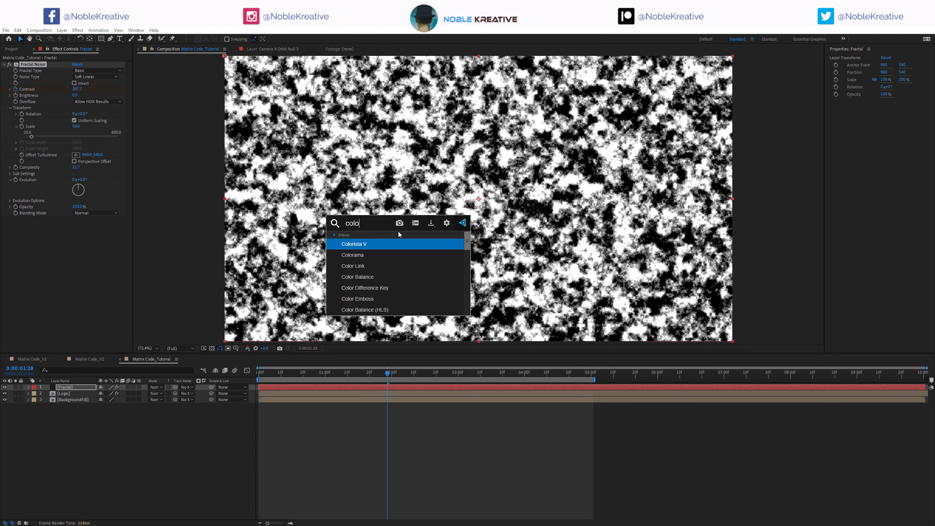
{"action": "key", "text": "Return"}
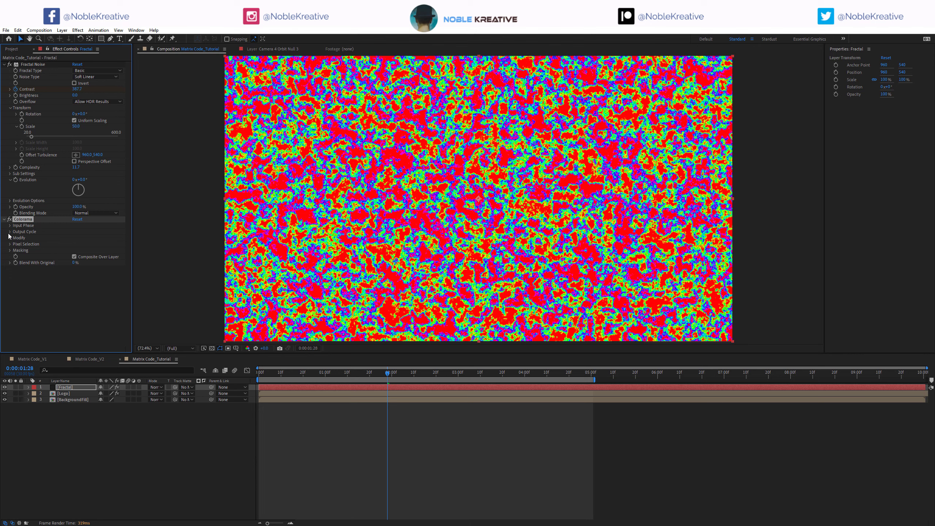
{"action": "left_click", "coordinate": [10, 232]}
{"action": "left_click", "coordinate": [97, 237]}
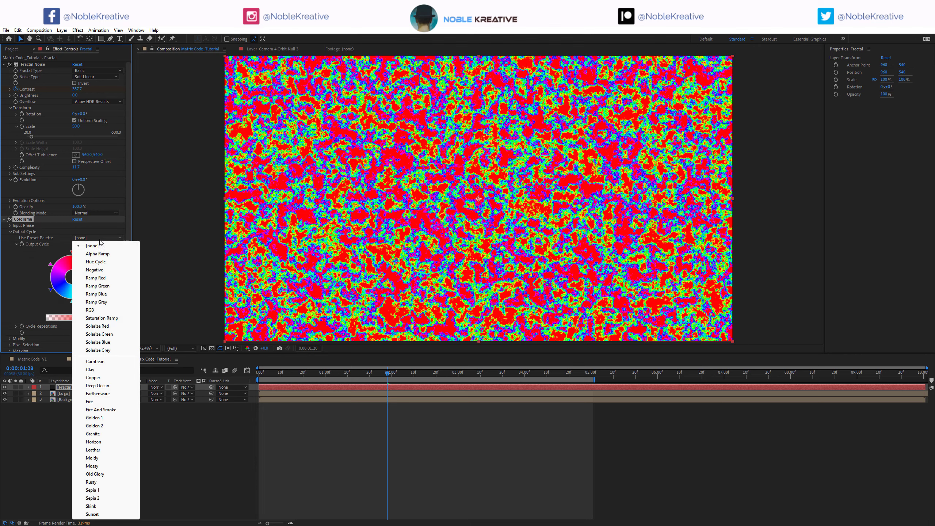
{"action": "left_click", "coordinate": [112, 352]}
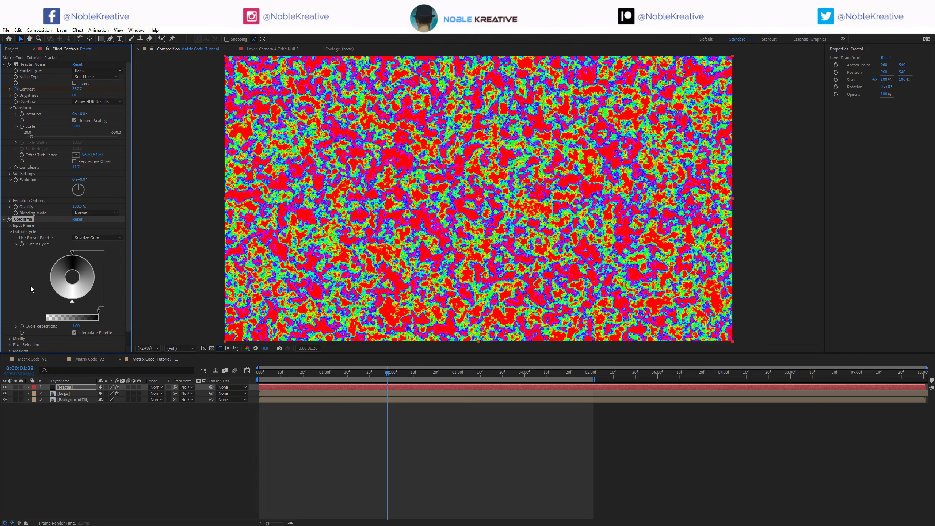
Step: Apply CC Toner to the Fractal layer and set its midtones and highlights to mid grey, 808080
{"action": "key", "text": "ctrl+space"}
{"action": "type", "text": "cc to"}
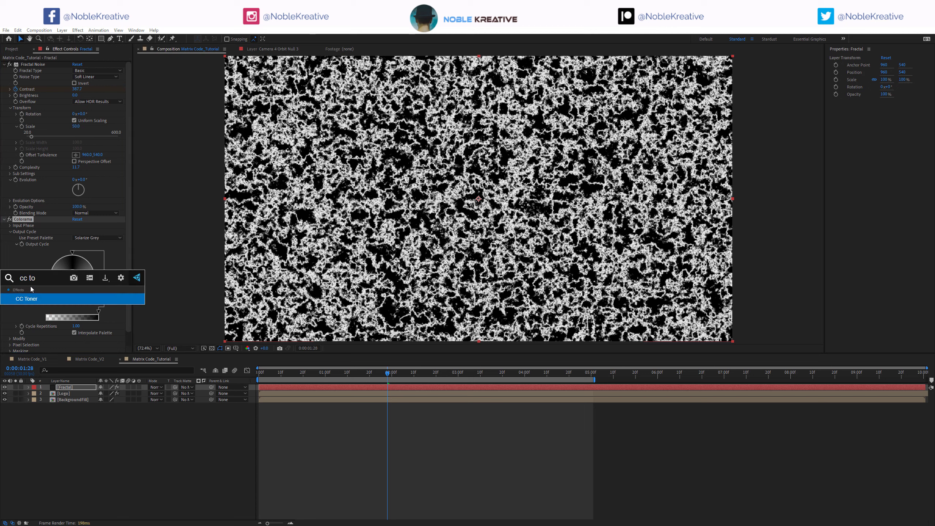
{"action": "key", "text": "Return"}
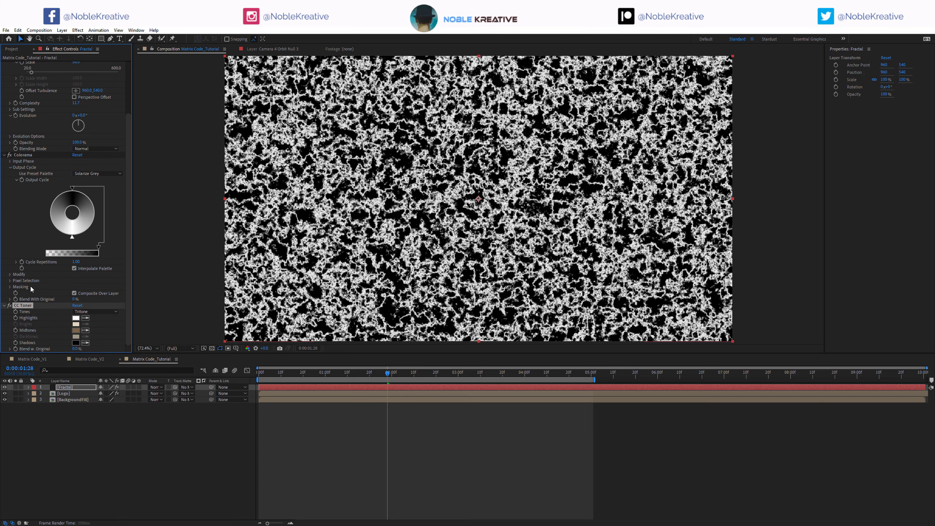
{"action": "left_click", "coordinate": [77, 330]}
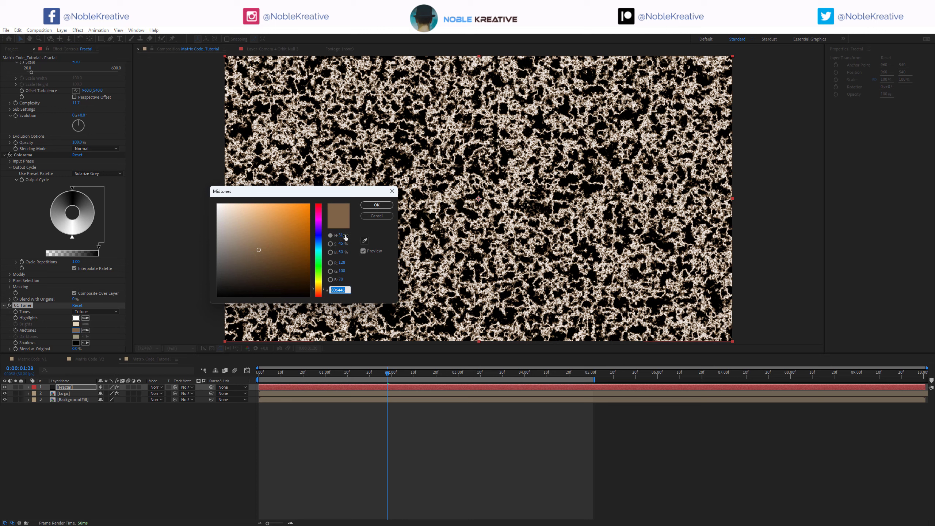
{"action": "left_click_drag", "start_coordinate": [345, 237], "coordinate": [342, 259]}
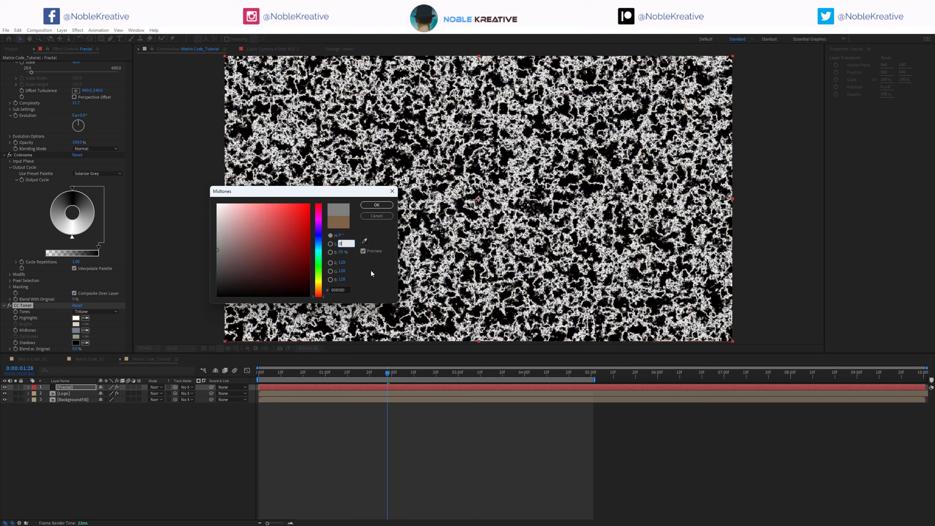
{"action": "left_click", "coordinate": [376, 204]}
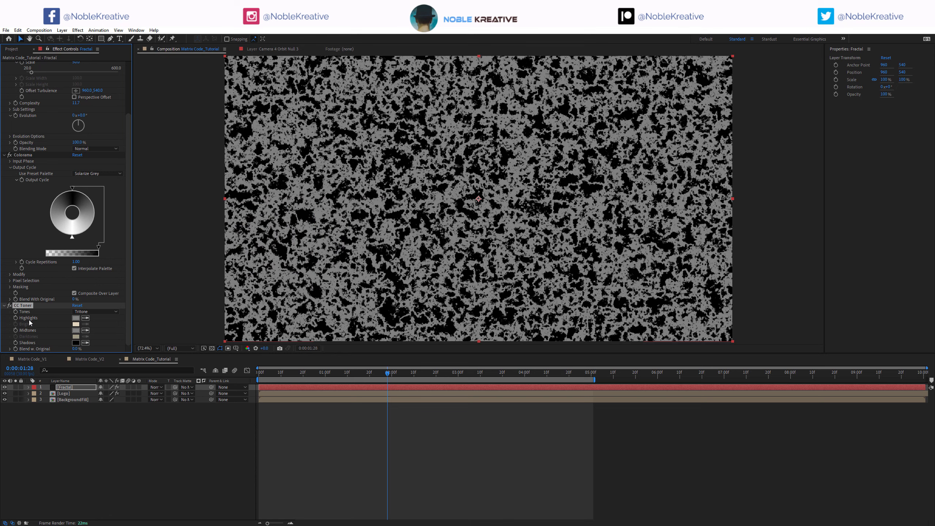
Step: Set the CC Toner shadows colour to white
{"action": "left_click", "coordinate": [76, 343]}
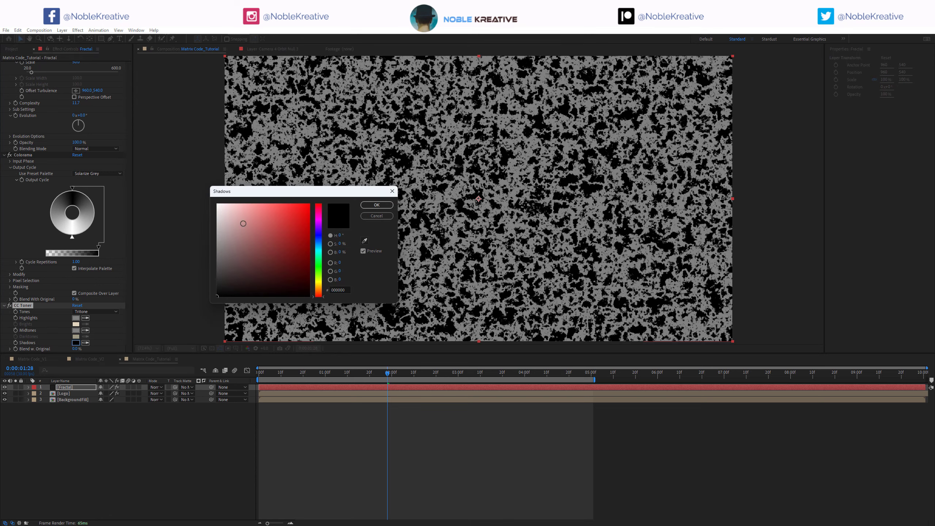
{"action": "left_click_drag", "start_coordinate": [240, 215], "coordinate": [167, 161]}
{"action": "left_click", "coordinate": [376, 205]}
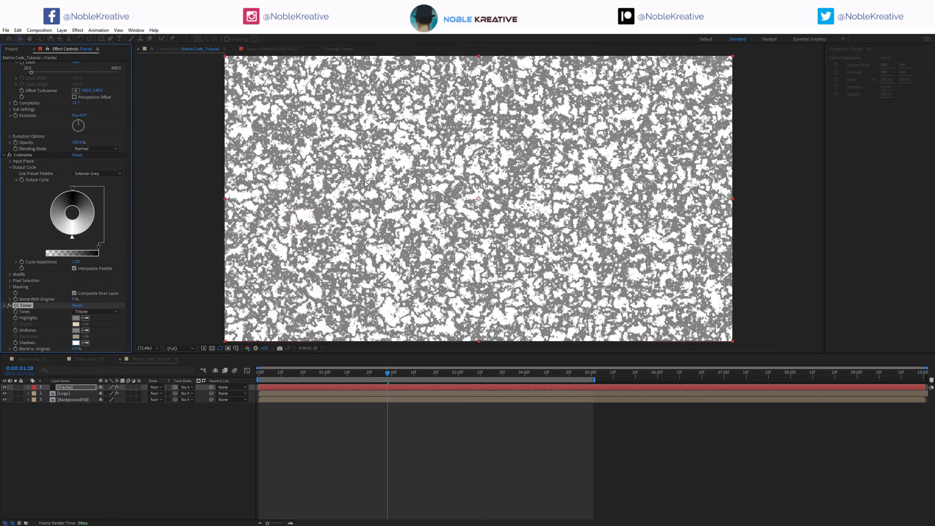
Step: Apply Fast Box Blur to the Fractal layer with a blur radius of 8
{"action": "key", "text": "ctrl+space"}
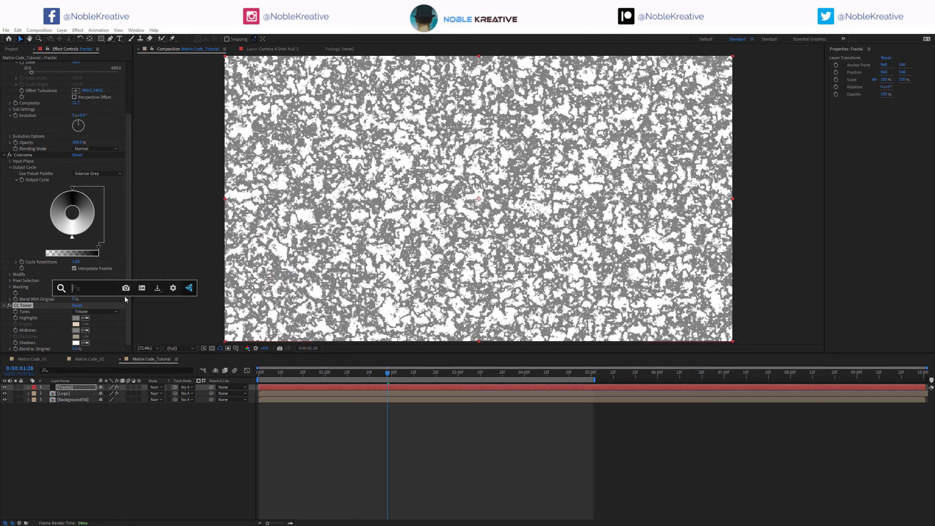
{"action": "type", "text": "fas"}
{"action": "key", "text": "Return"}
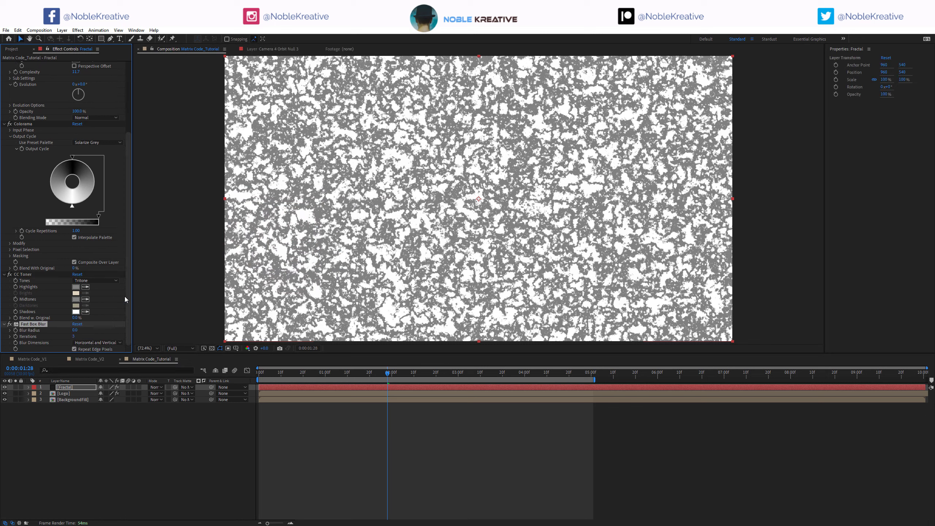
{"action": "left_click", "coordinate": [76, 330]}
{"action": "key", "text": "Return"}
Step: Preview the Fractal layer's noise animation from the start of the composition
{"action": "left_click", "coordinate": [354, 476]}
{"action": "key", "text": "Home"}
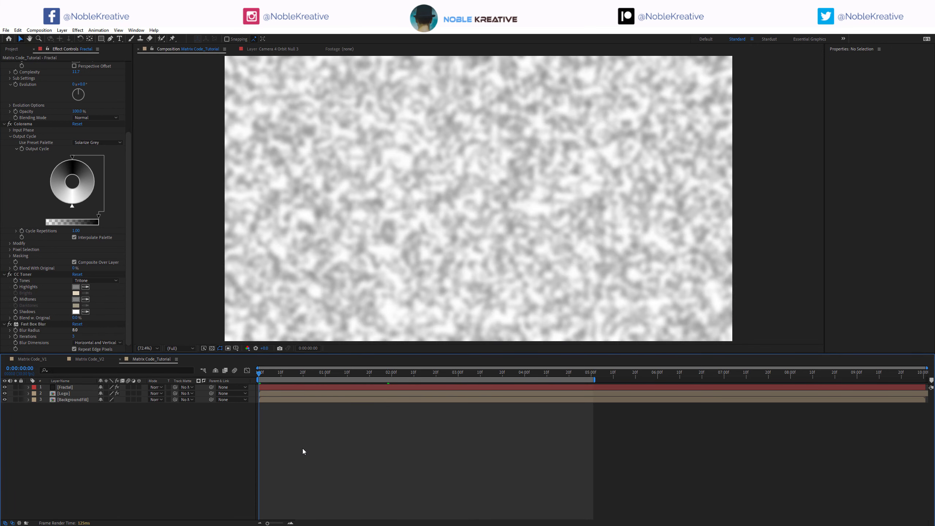
{"action": "key", "text": "ctrl+Down"}
{"action": "key", "text": "space"}
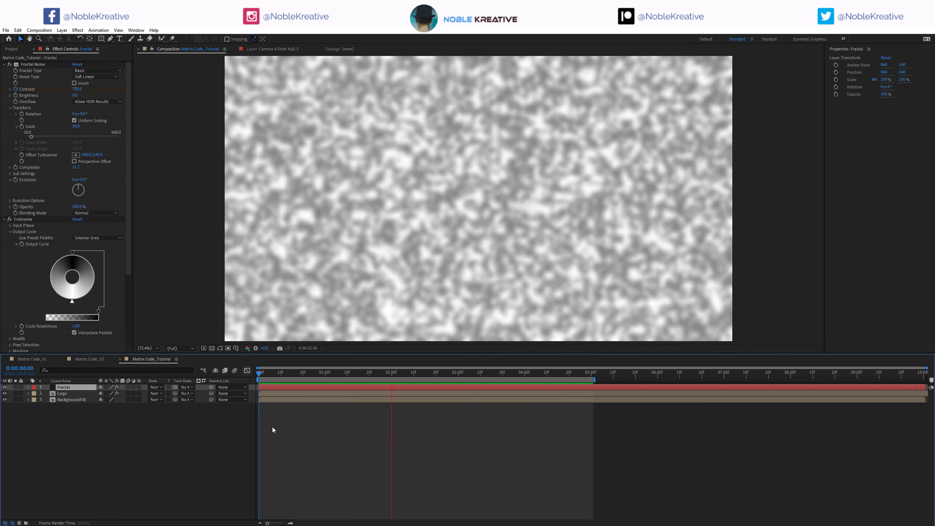
{"action": "key", "text": "space"}
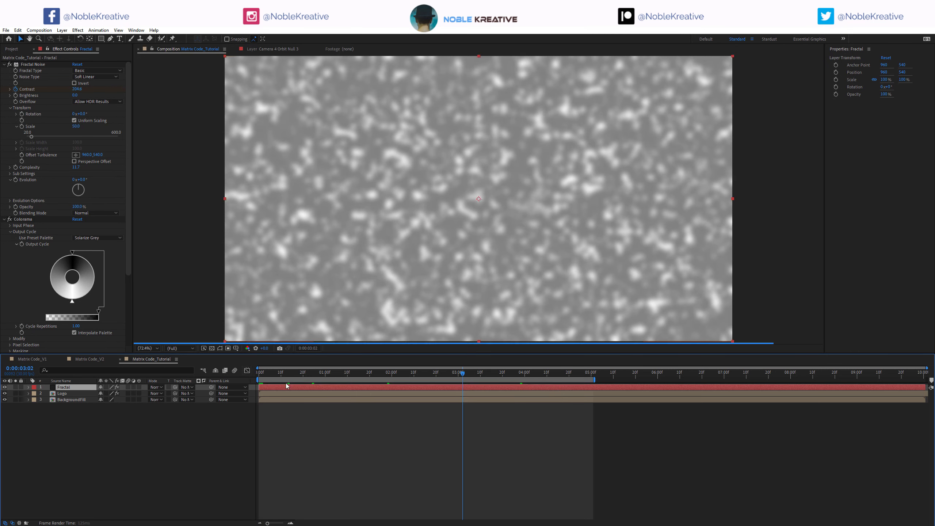
Step: Move the Fractal layer below BackgroundFill in the layer stack
{"action": "left_click_drag", "start_coordinate": [73, 387], "coordinate": [73, 405]}
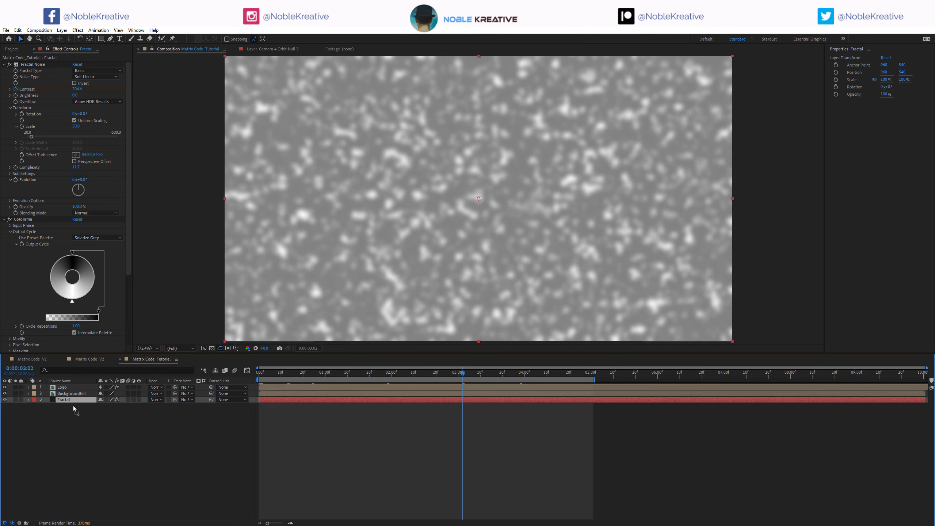
Step: Hide the Fractal layer and set the Logo's Card Dance Gradient Layer 1 to Fractal, using Effects & Masks
{"action": "left_click", "coordinate": [5, 400]}
{"action": "left_click", "coordinate": [76, 387]}
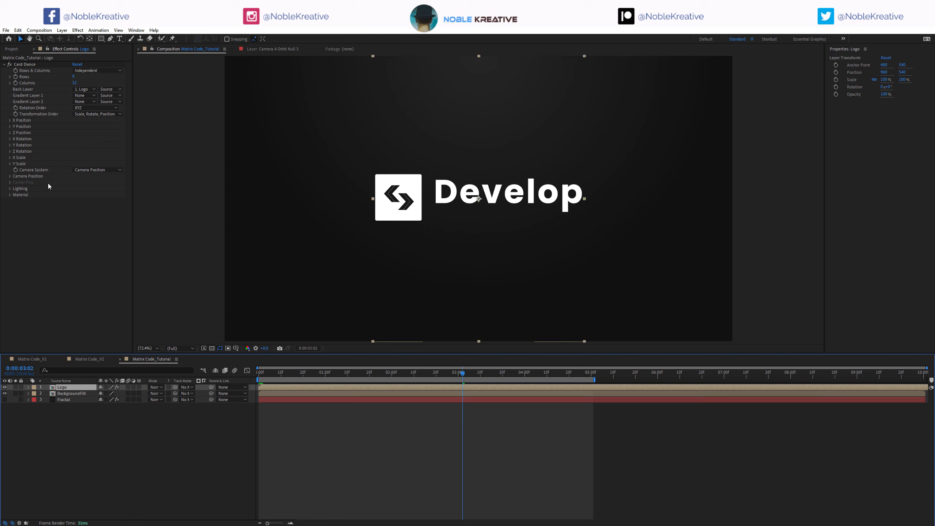
{"action": "left_click", "coordinate": [87, 96]}
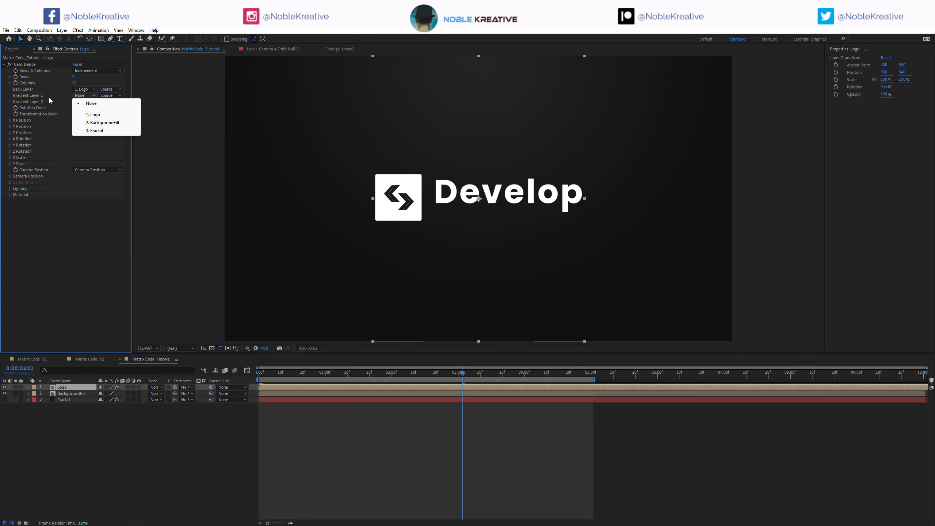
{"action": "left_click", "coordinate": [110, 131]}
{"action": "left_click", "coordinate": [110, 96]}
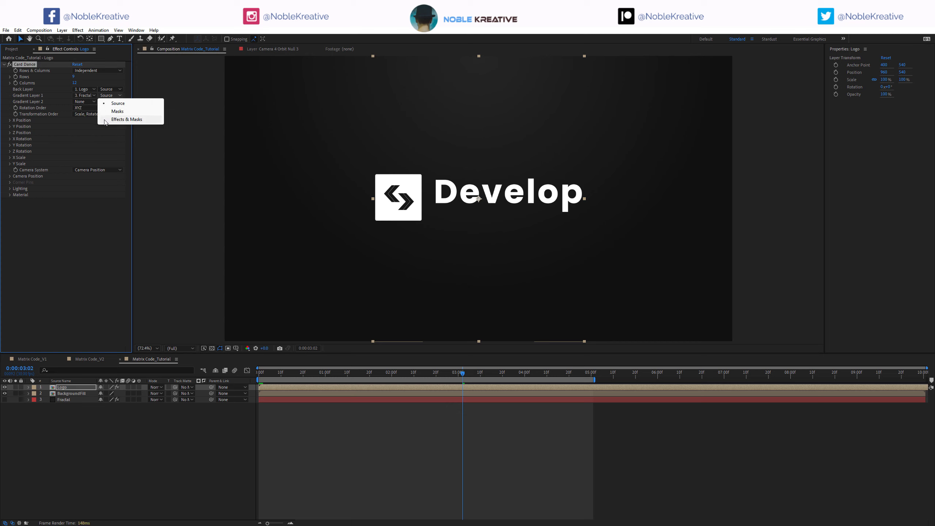
{"action": "left_click", "coordinate": [127, 119]}
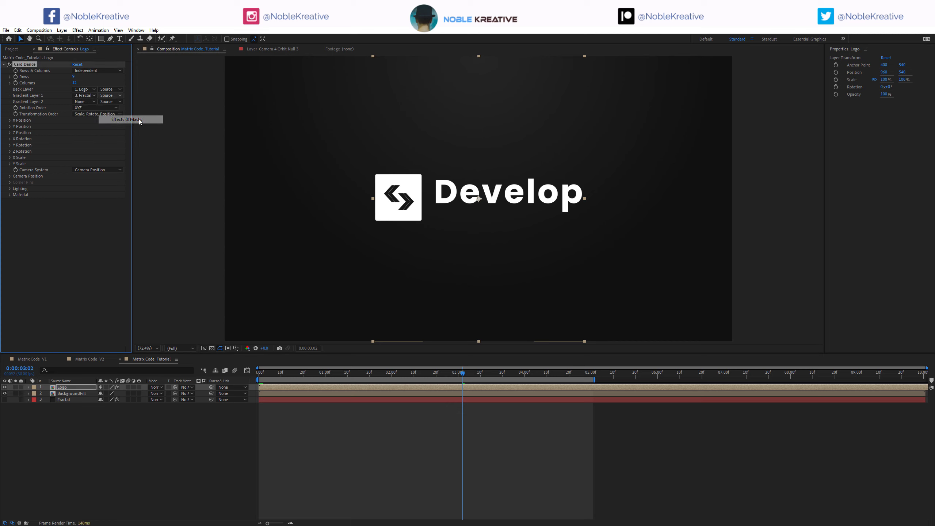
Step: Set the Card Dance Y Position source to Intensity 1
{"action": "left_click", "coordinate": [10, 126]}
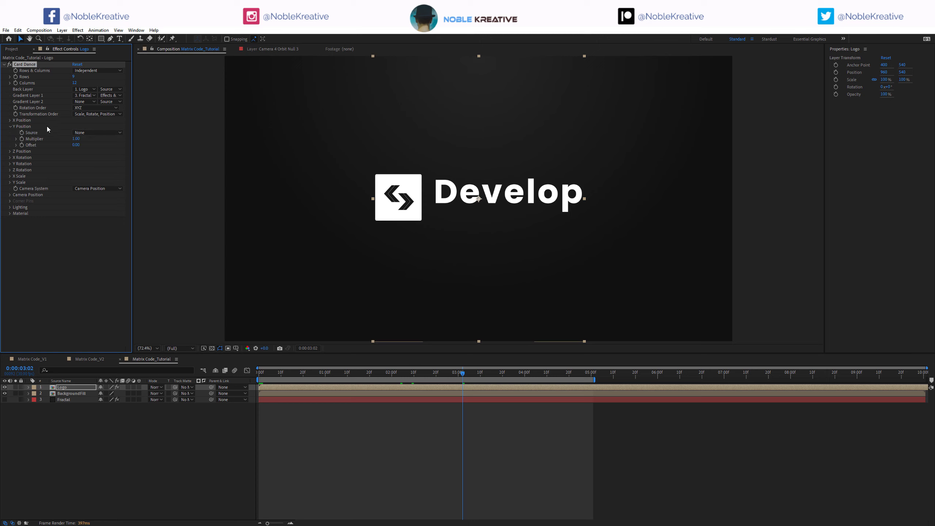
{"action": "left_click", "coordinate": [100, 133]}
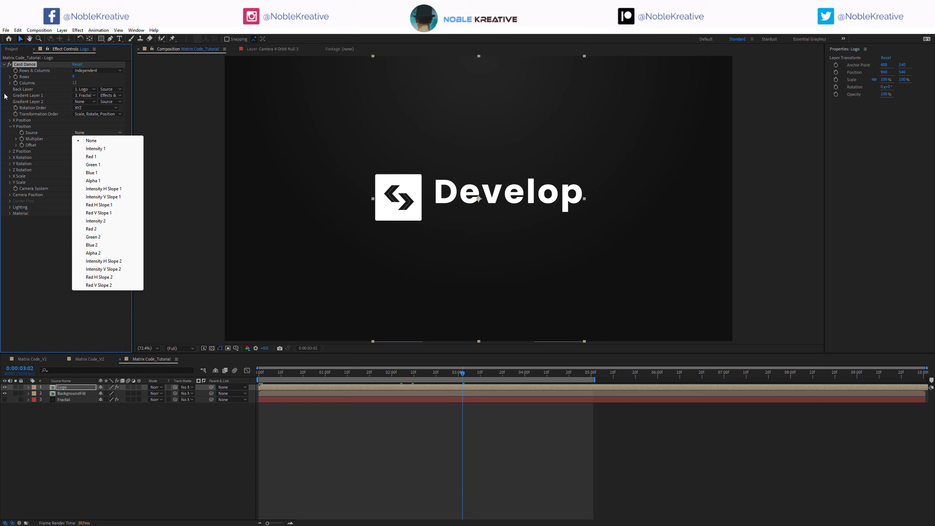
{"action": "left_click", "coordinate": [96, 148]}
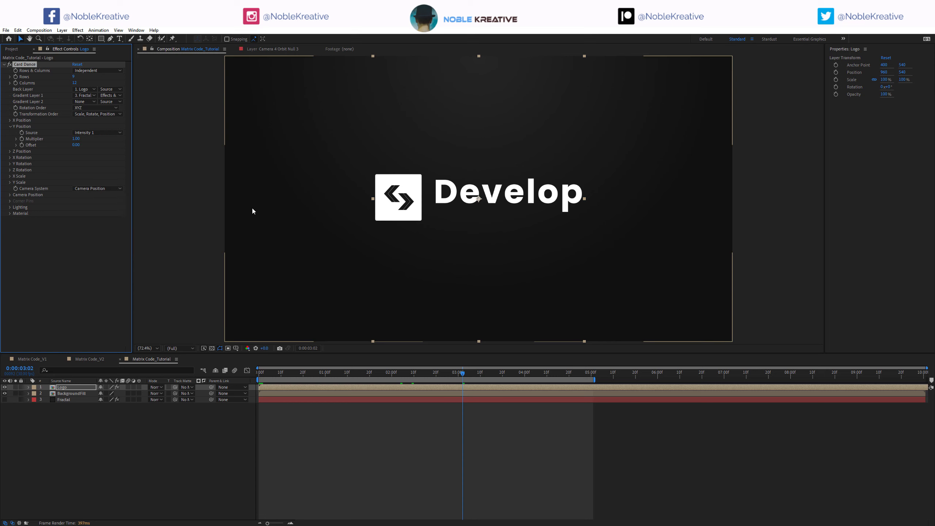
Step: Step the playhead back to the start of the composition and preview how the logo pieces move vertically
{"action": "left_click", "coordinate": [236, 388]}
{"action": "key", "text": "Page_Up"}
{"action": "key", "text": "Page_Up"}
{"action": "key", "text": "Page_Up"}
{"action": "key", "text": "Page_Up"}
{"action": "key", "text": "Page_Up"}
{"action": "key", "text": "Page_Up"}
{"action": "key", "text": "Page_Up"}
{"action": "key", "text": "Page_Up"}
{"action": "key", "text": "Page_Up"}
{"action": "key", "text": "Page_Up"}
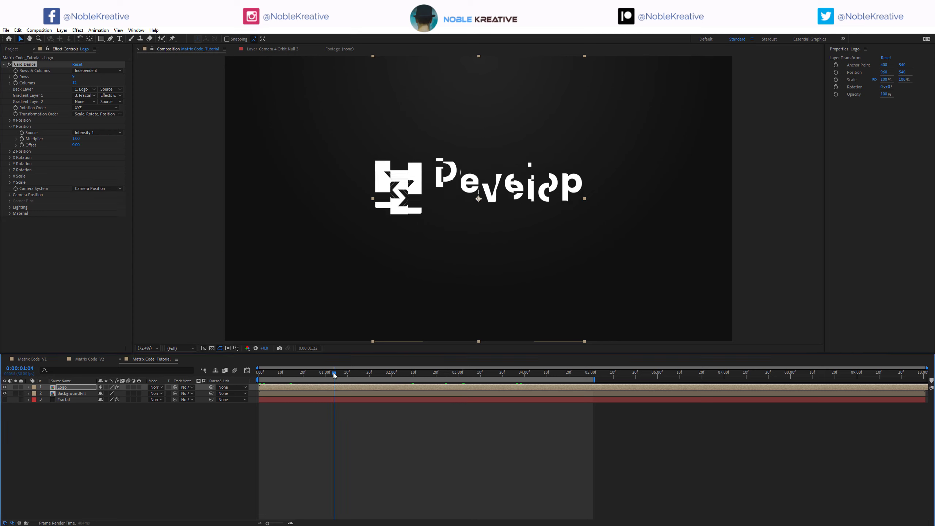
{"action": "key", "text": "Page_Up"}
{"action": "key", "text": "Page_Up"}
{"action": "key", "text": "Page_Up"}
{"action": "key", "text": "Page_Up"}
{"action": "key", "text": "Page_Up"}
{"action": "key", "text": "space"}
{"action": "key", "text": "space"}
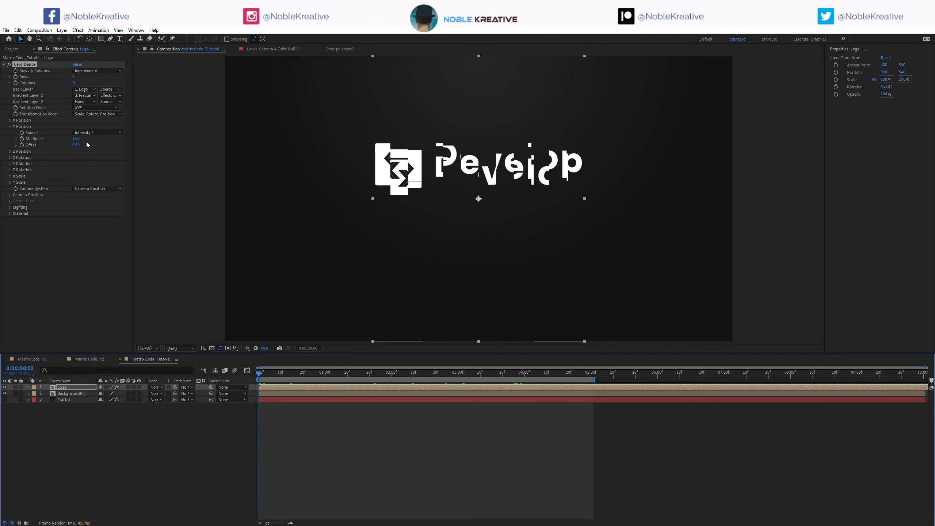
Step: Set the Card Dance Y Position multiplier to 8.22 and preview the logo animation
{"action": "left_click", "coordinate": [76, 139]}
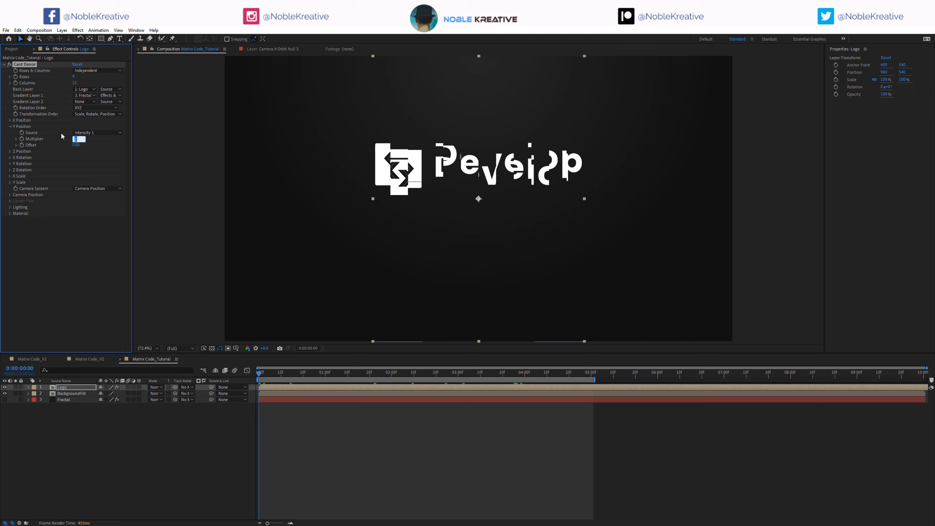
{"action": "key", "text": "Return"}
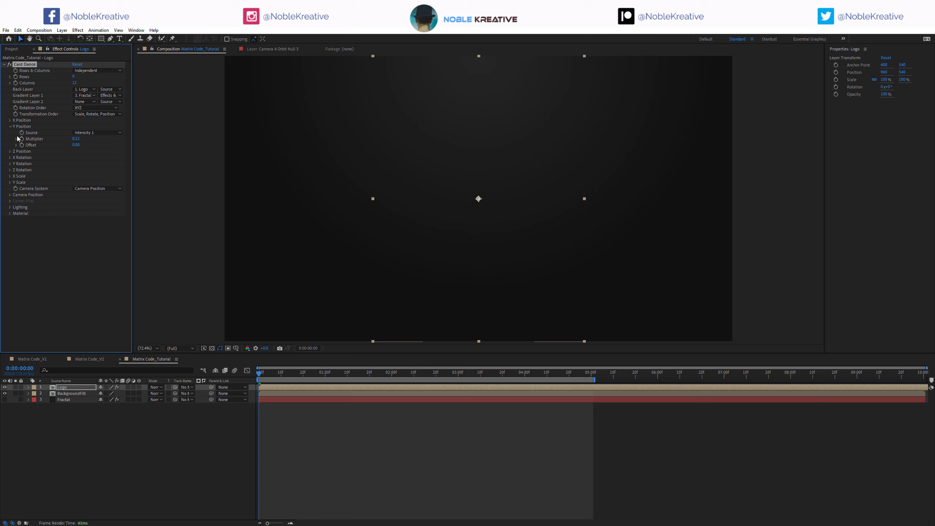
{"action": "left_click", "coordinate": [400, 371]}
{"action": "key", "text": "space"}
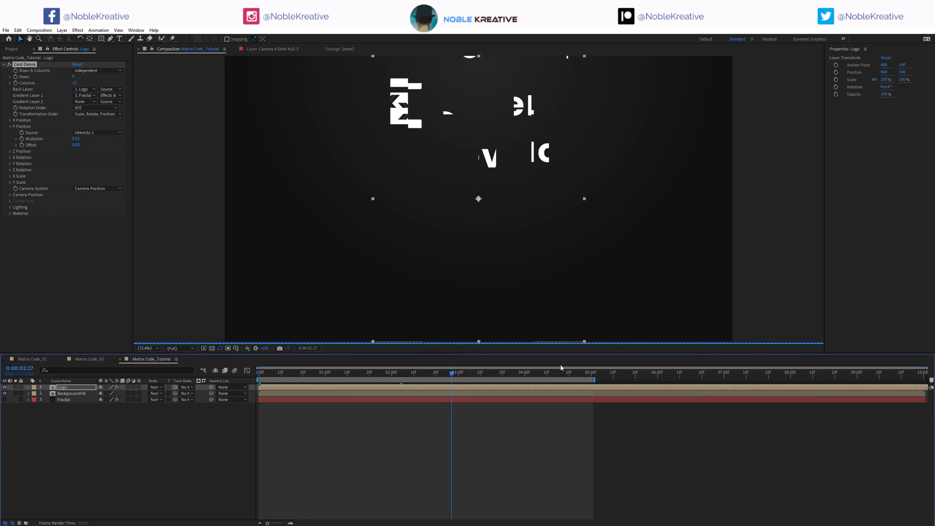
{"action": "left_click", "coordinate": [270, 431]}
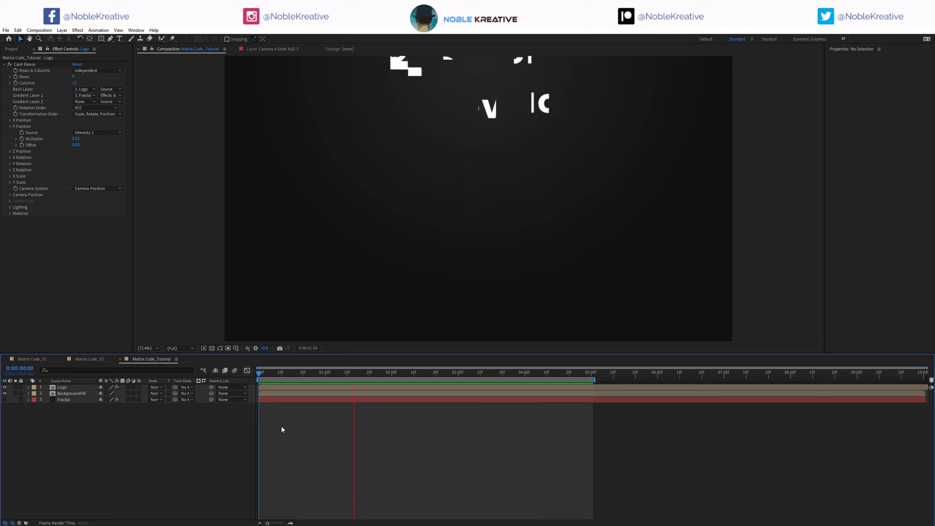
Step: Apply Echo to the Logo layer with 10 echoes, checking the frame at 0:00:02:23
{"action": "left_click", "coordinate": [442, 374]}
{"action": "left_click", "coordinate": [443, 388]}
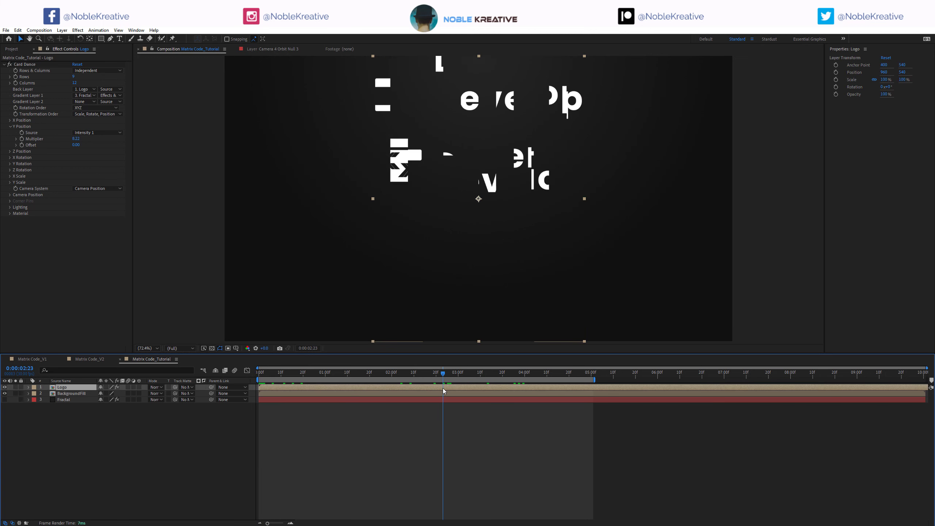
{"action": "key", "text": "ctrl+space"}
{"action": "type", "text": "spli"}
{"action": "key", "text": "Escape"}
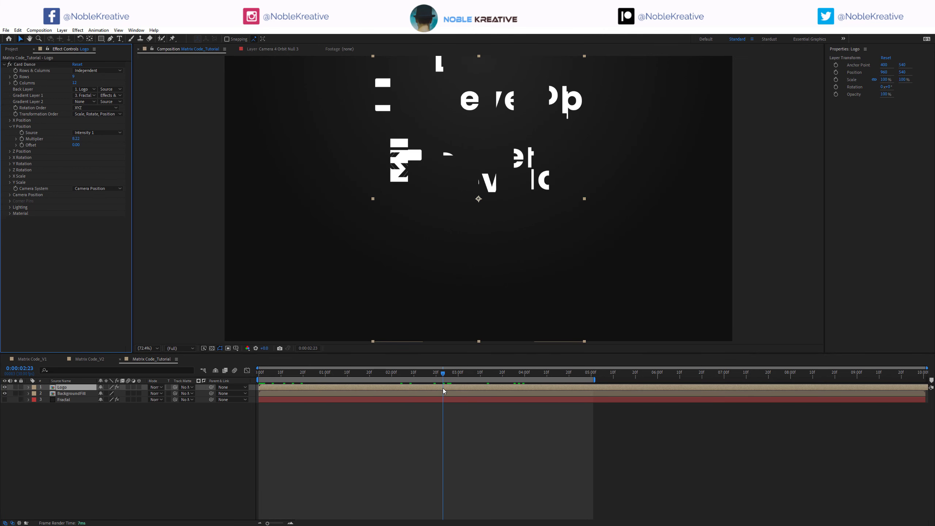
{"action": "left_click", "coordinate": [74, 232]}
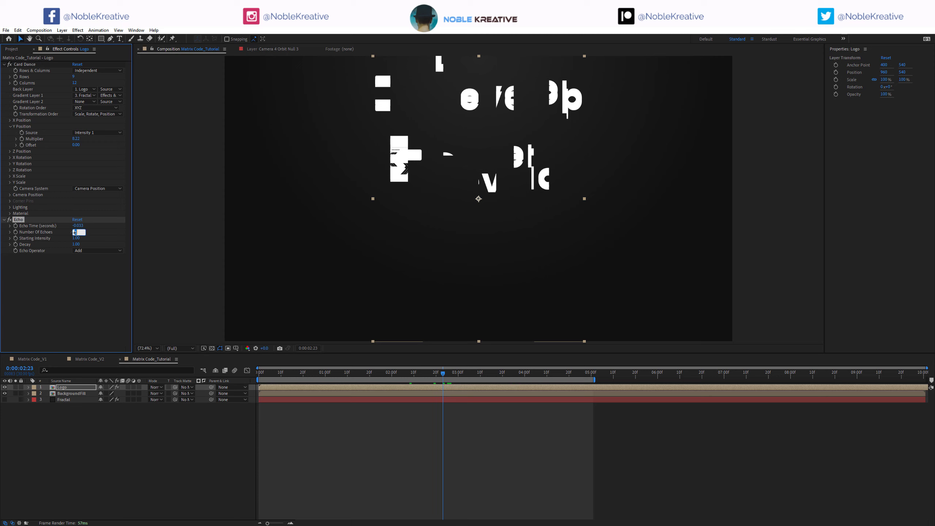
{"action": "key", "text": "Return"}
Step: Set the Echo time to -0.09 seconds, starting intensity to 0.7 and decay to 0.85
{"action": "left_click", "coordinate": [79, 226]}
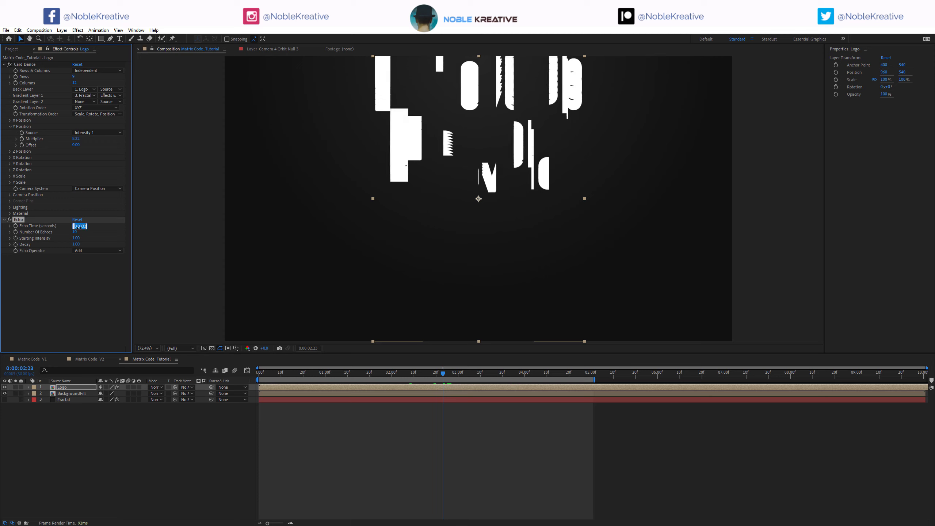
{"action": "type", "text": "-0.09"}
{"action": "key", "text": "Return"}
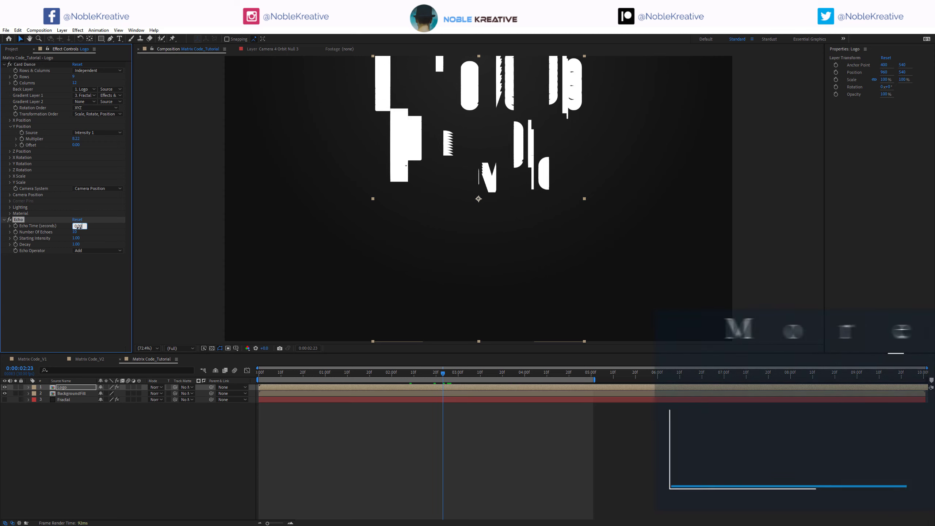
{"action": "left_click", "coordinate": [76, 237]}
{"action": "type", "text": "0.7"}
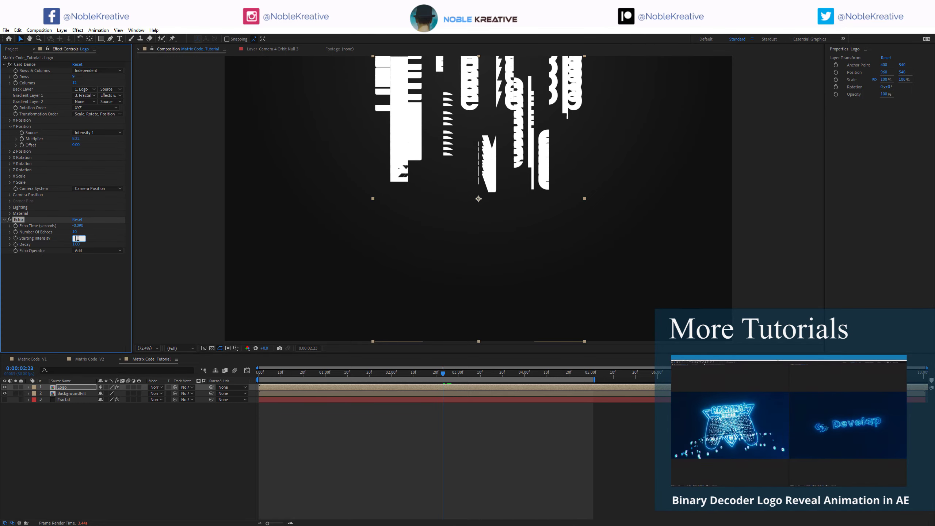
{"action": "key", "text": "Return"}
{"action": "left_click", "coordinate": [78, 244]}
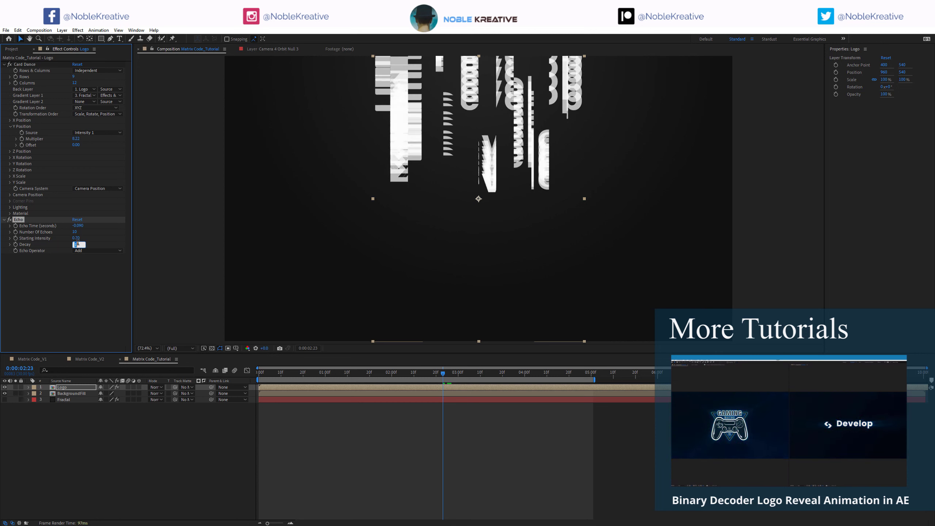
{"action": "type", "text": "0.85"}
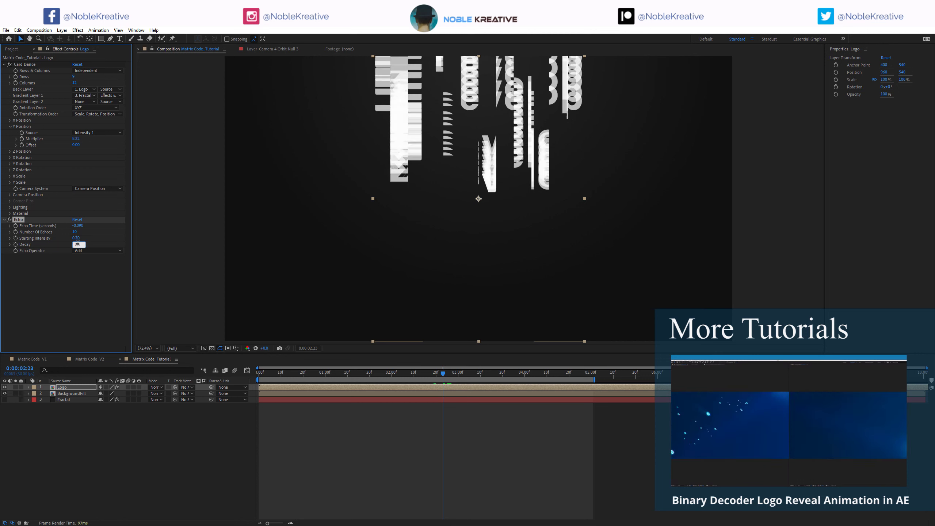
{"action": "key", "text": "Return"}
Step: Apply Colorama to the Logo layer with the Ramp Green preset palette, viewing the frame at 0:00:03:14
{"action": "left_click_drag", "start_coordinate": [444, 373], "coordinate": [490, 373]}
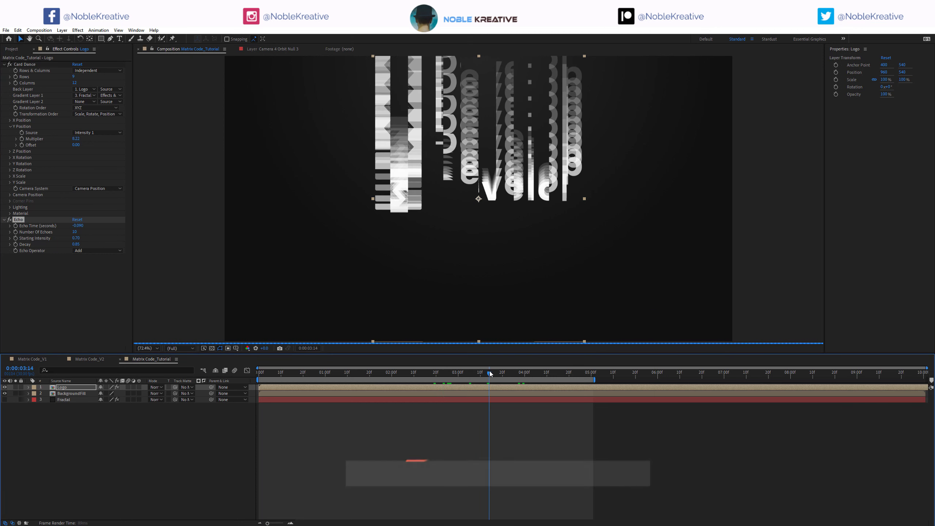
{"action": "key", "text": "ctrl+space"}
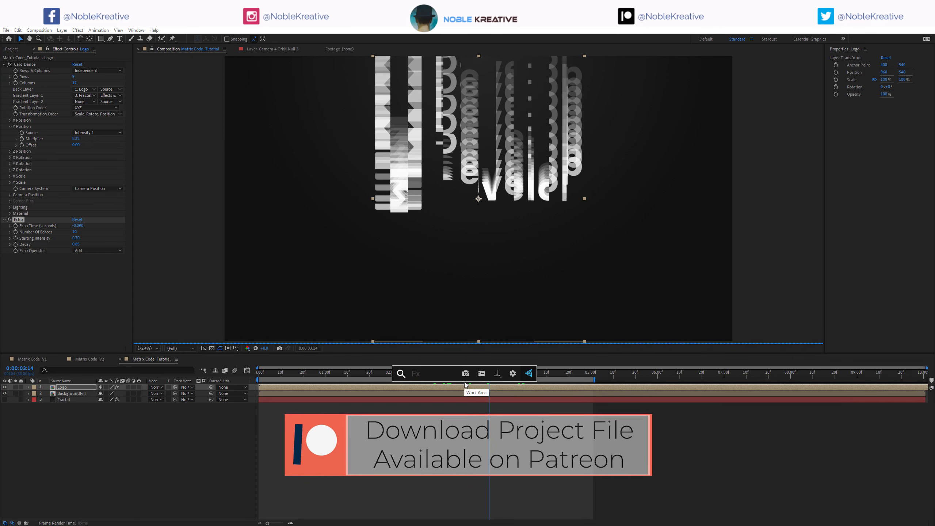
{"action": "type", "text": "colo"}
{"action": "key", "text": "Return"}
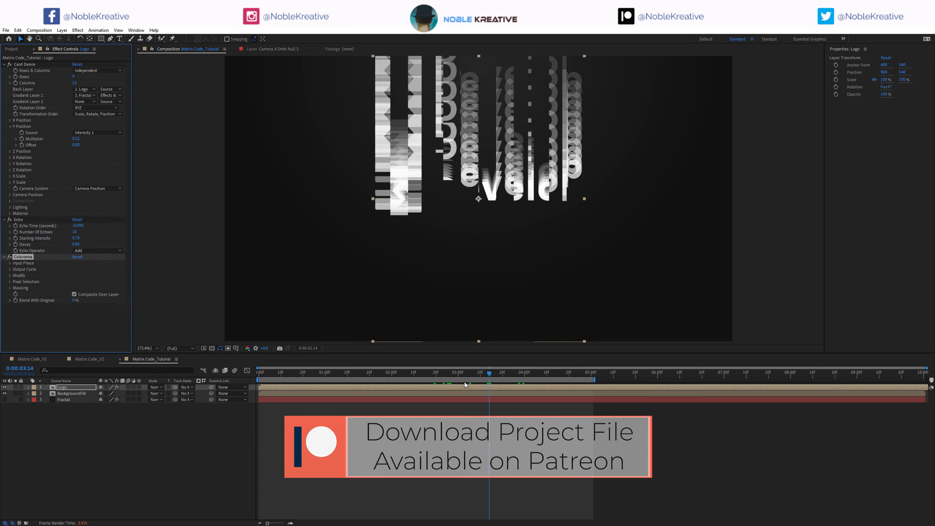
{"action": "scroll", "coordinate": [62, 278], "scroll_direction": "down", "scroll_amount": 2}
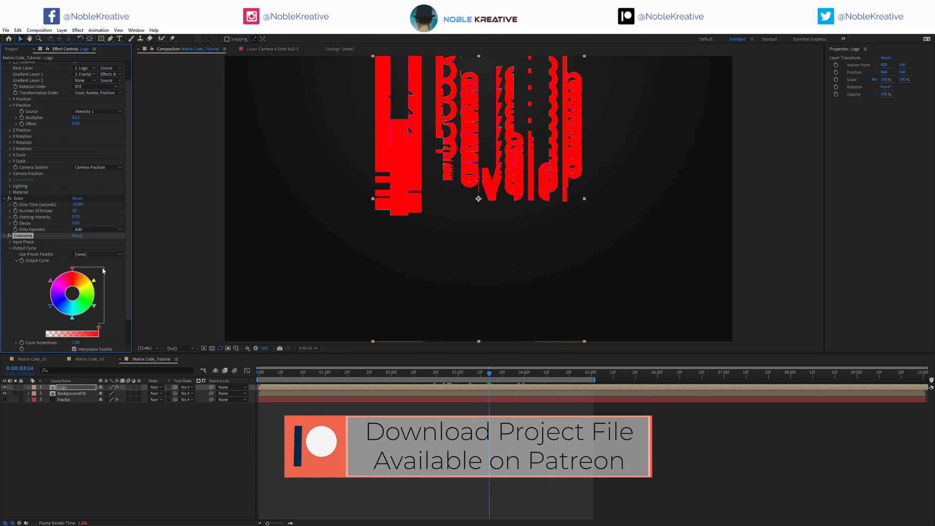
{"action": "left_click", "coordinate": [80, 254]}
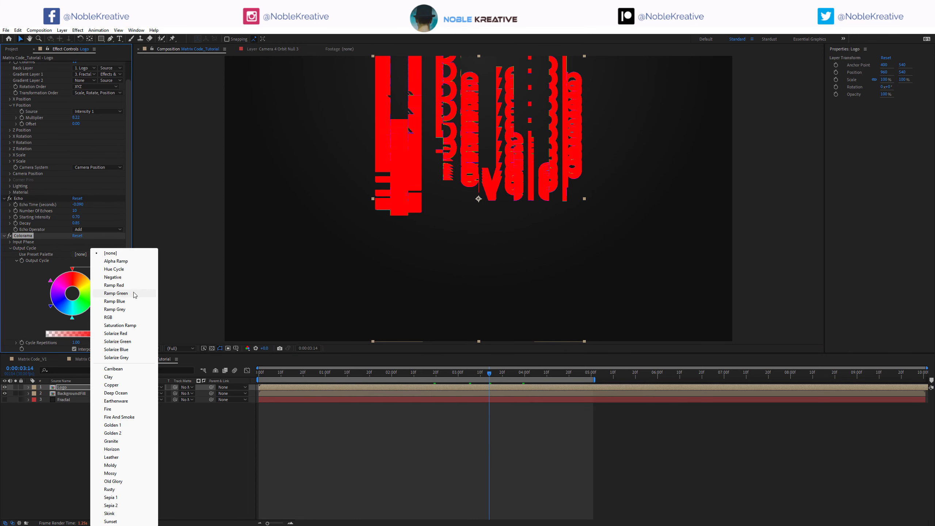
{"action": "left_click", "coordinate": [147, 294]}
Step: Turn off Modify Alpha in the Logo's Colorama effect and duplicate the effect
{"action": "scroll", "coordinate": [38, 288], "scroll_direction": "down", "scroll_amount": 2}
{"action": "left_click", "coordinate": [10, 324]}
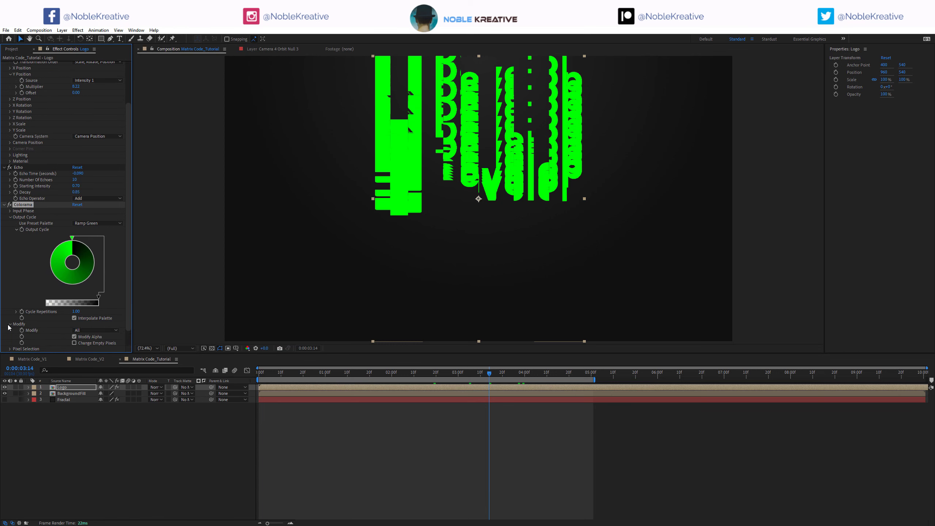
{"action": "left_click", "coordinate": [74, 336]}
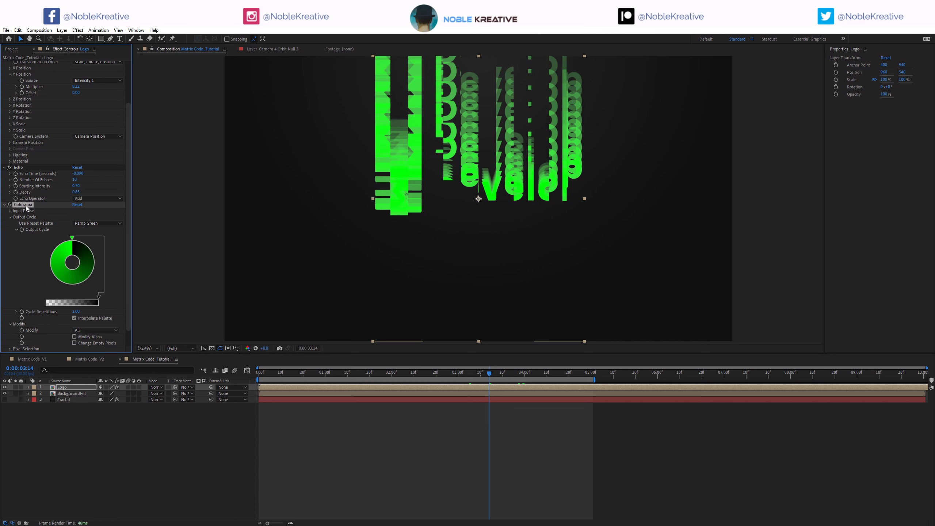
{"action": "key", "text": "ctrl+d"}
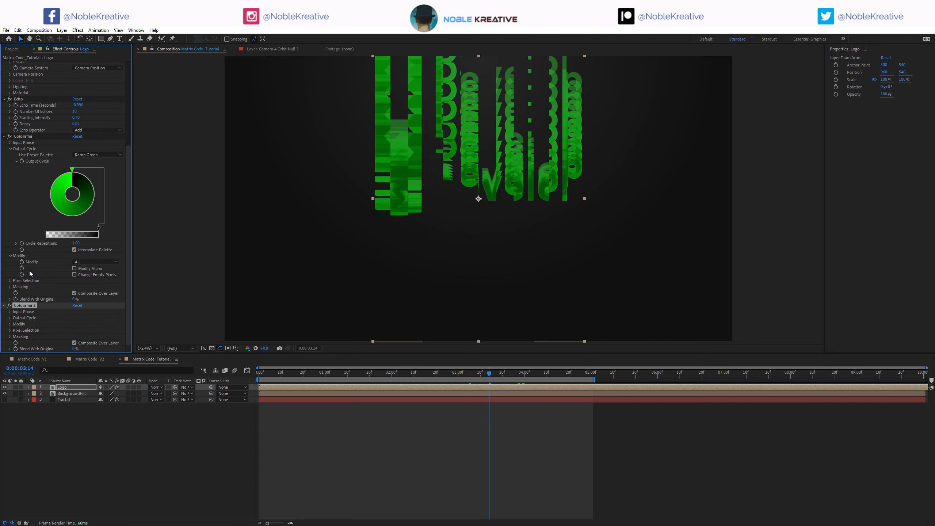
Step: Apply Posterize Time to the Logo layer with a frame rate of 8, leaving no layer selected
{"action": "key", "text": "ctrl+space"}
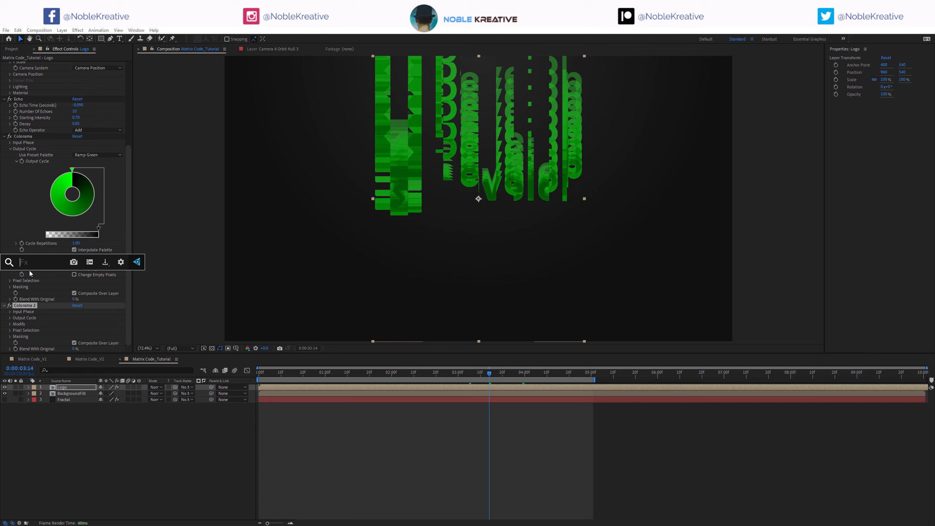
{"action": "type", "text": "poster"}
{"action": "key", "text": "Down"}
{"action": "key", "text": "Return"}
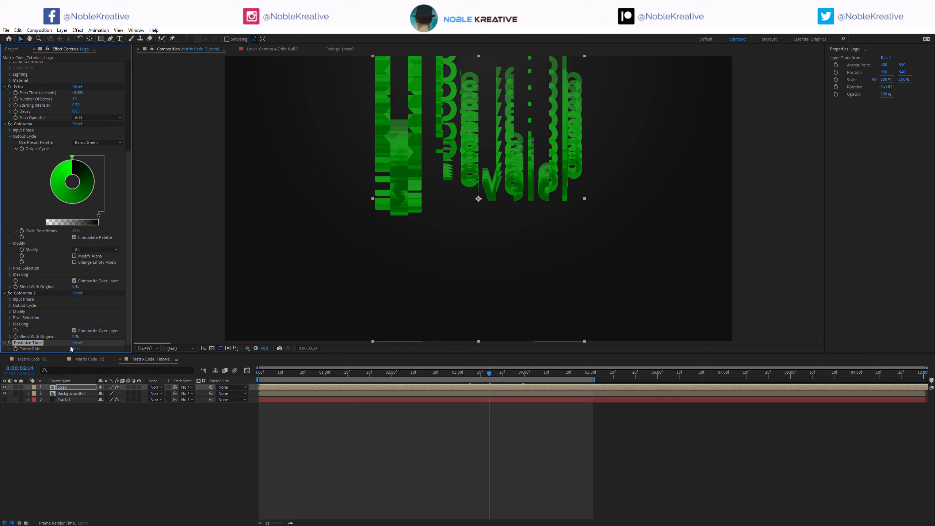
{"action": "left_click", "coordinate": [76, 349]}
{"action": "type", "text": "8"}
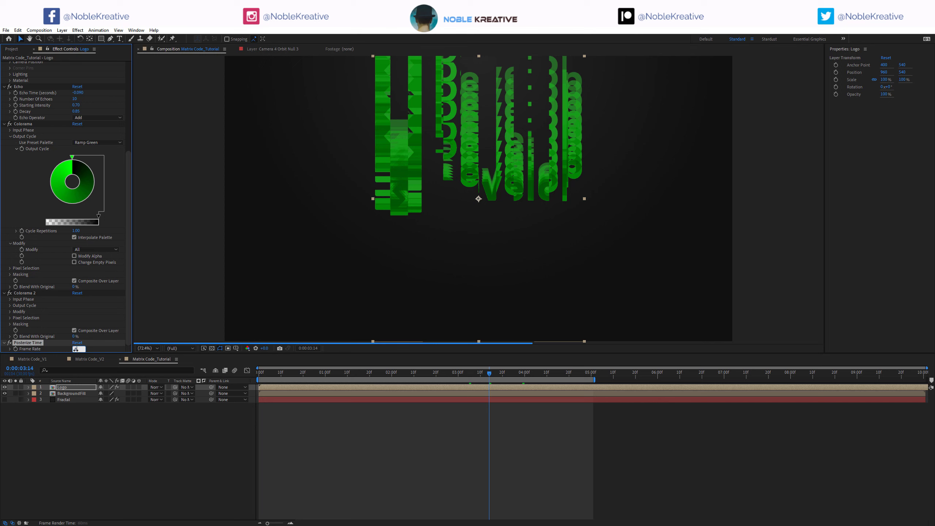
{"action": "key", "text": "Return"}
{"action": "left_click", "coordinate": [171, 427]}
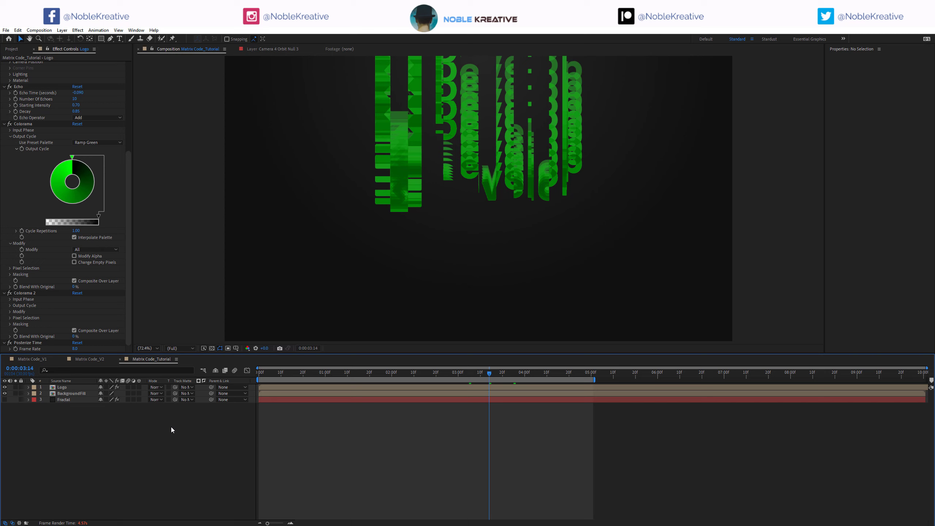
Step: Open the Number composition from the project's Elements folder
{"action": "left_click", "coordinate": [11, 49]}
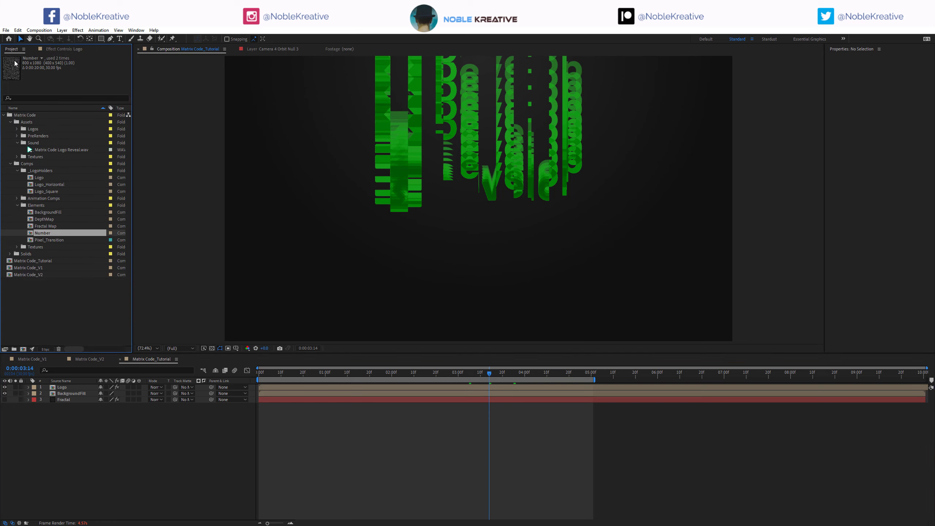
{"action": "double_click", "coordinate": [54, 232]}
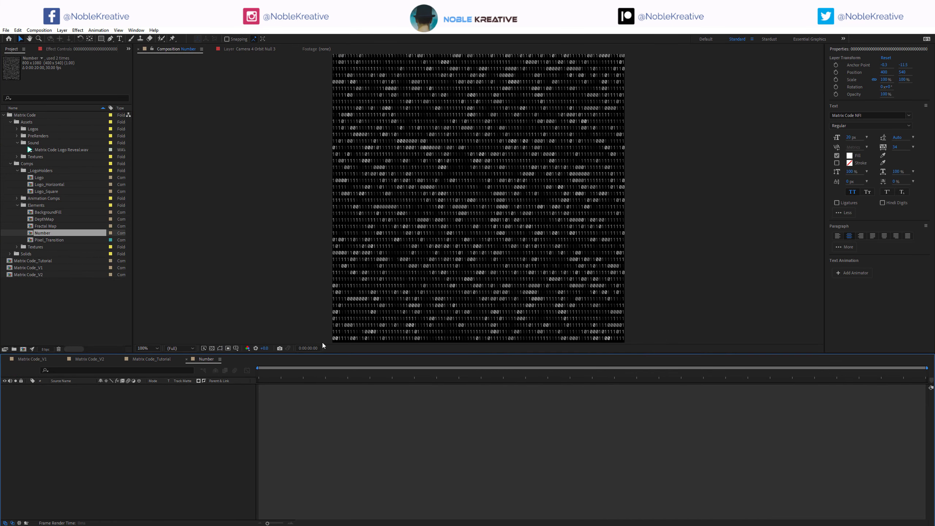
Step: Preview the Number composition's playback and return near its start at 0:00:00:02
{"action": "left_click", "coordinate": [388, 475]}
{"action": "key", "text": "space"}
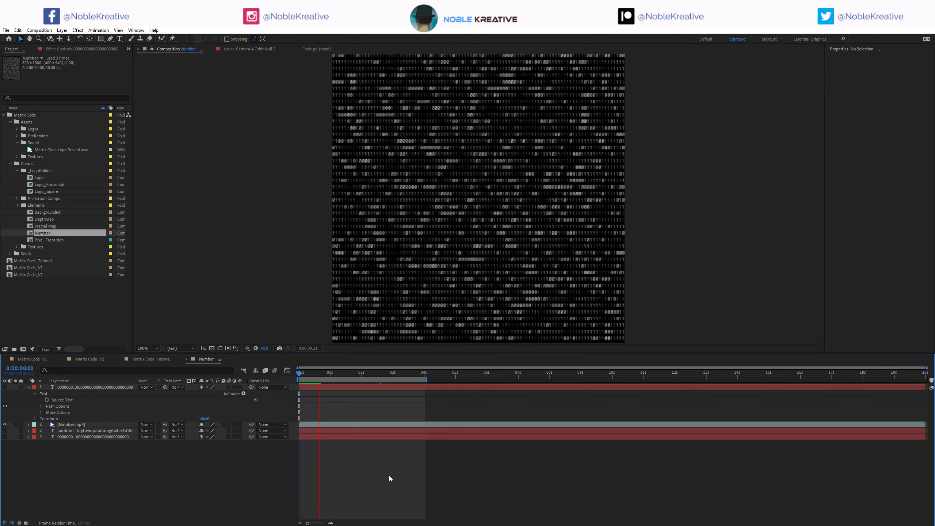
{"action": "key", "text": "space"}
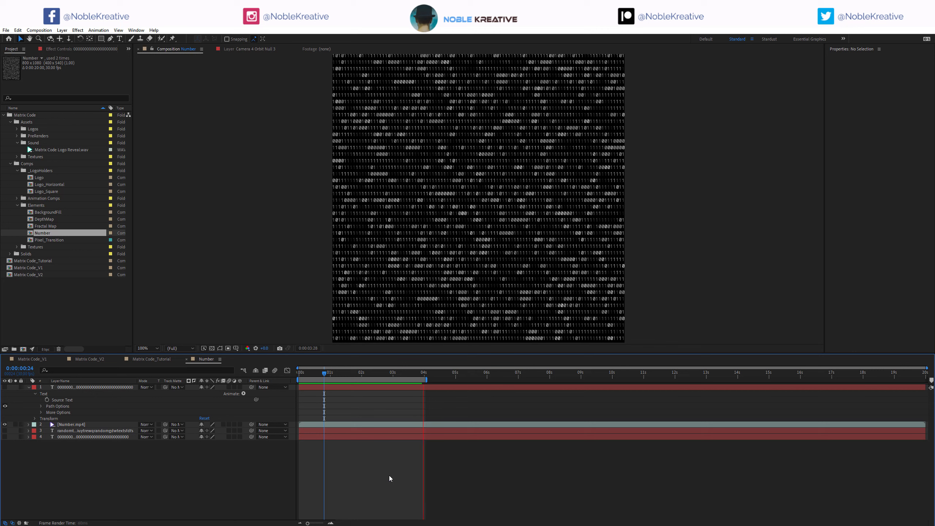
{"action": "left_click_drag", "start_coordinate": [313, 374], "coordinate": [301, 374]}
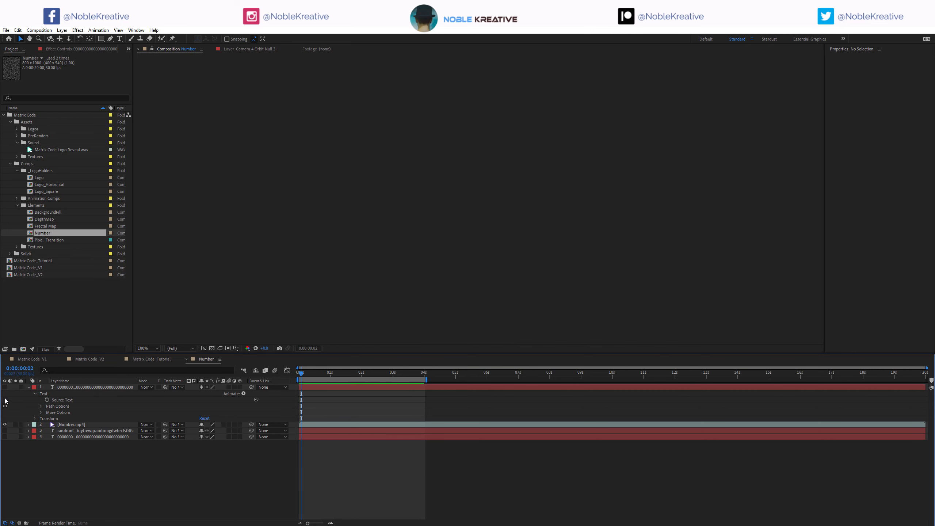
Step: Show the uppermost zeros text layer instead of Number.mp4 and add a Character Offset animator to it
{"action": "left_click", "coordinate": [5, 424]}
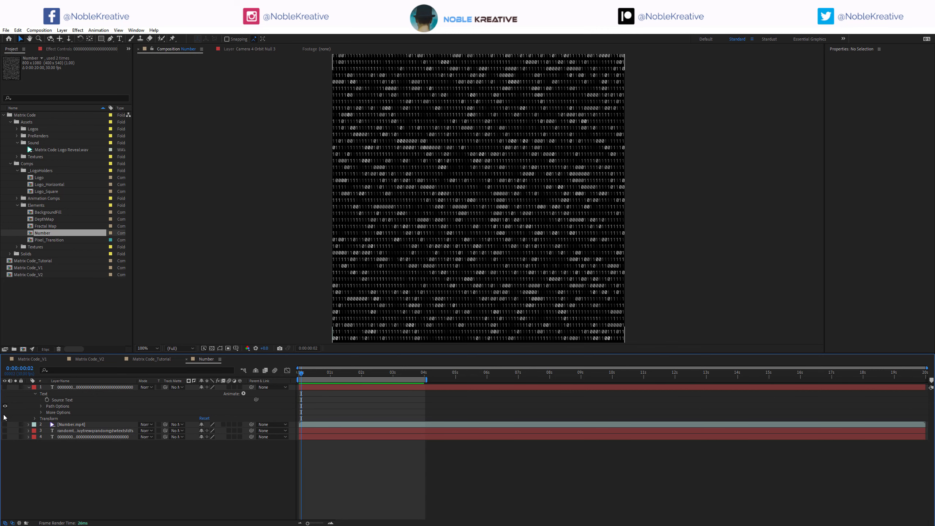
{"action": "left_click", "coordinate": [95, 387]}
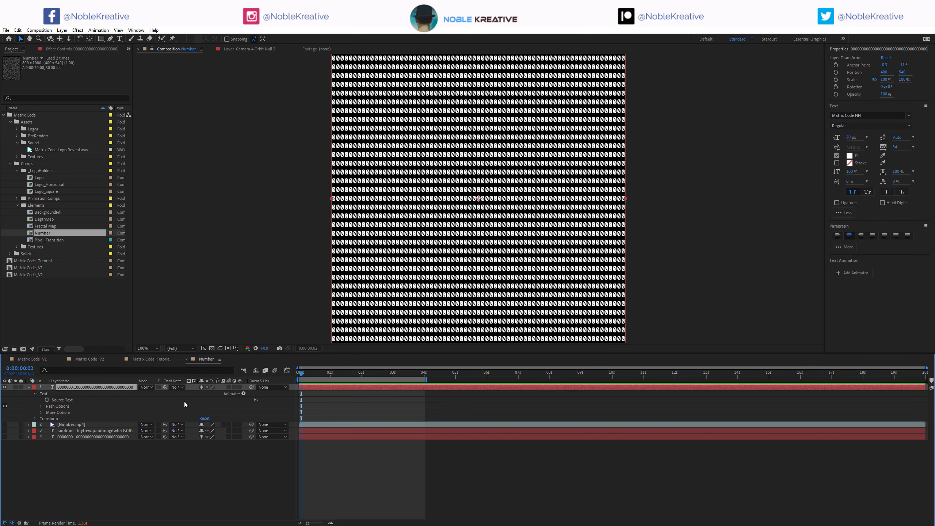
{"action": "left_click", "coordinate": [243, 394]}
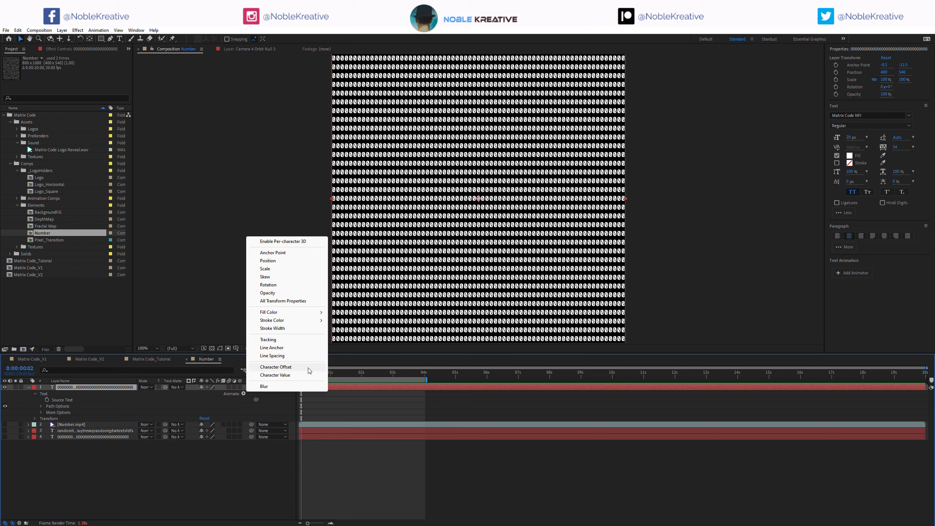
{"action": "left_click", "coordinate": [275, 367]}
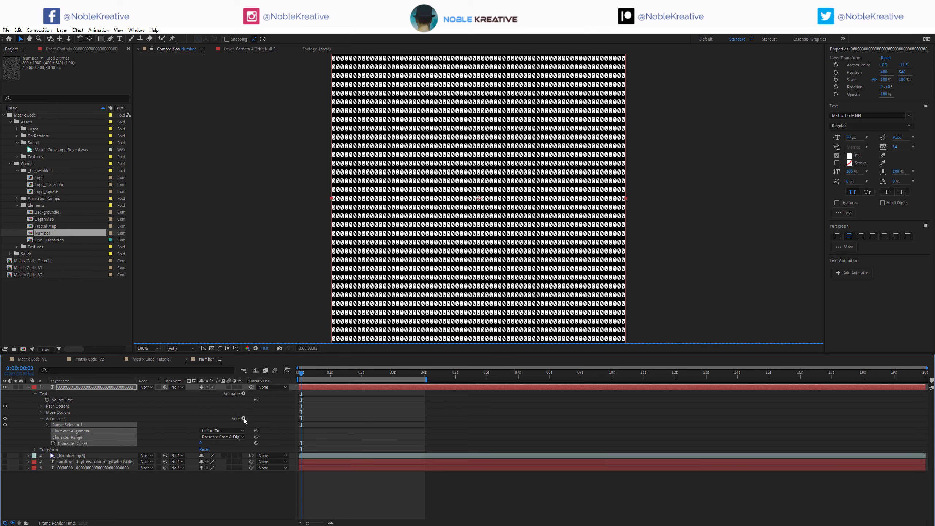
Step: Add an Opacity property to Animator 1, setting Opacity to 10% and Character Offset to 1
{"action": "left_click", "coordinate": [243, 418]}
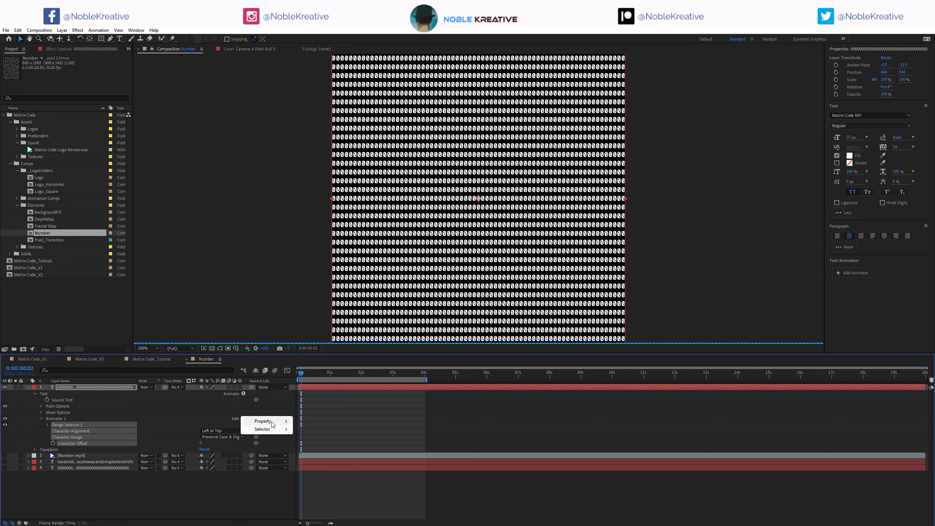
{"action": "mouse_move", "coordinate": [272, 425]}
{"action": "left_click", "coordinate": [320, 335]}
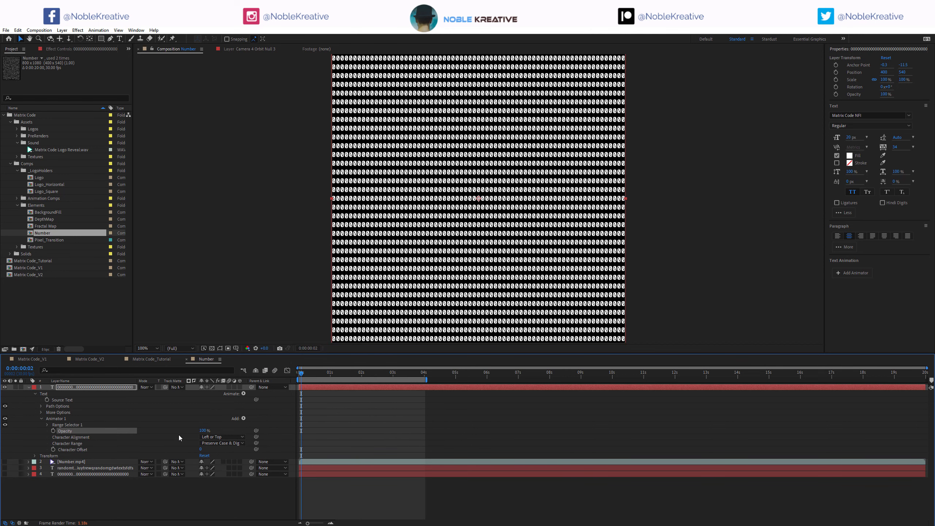
{"action": "left_click", "coordinate": [205, 430]}
{"action": "key", "text": "Return"}
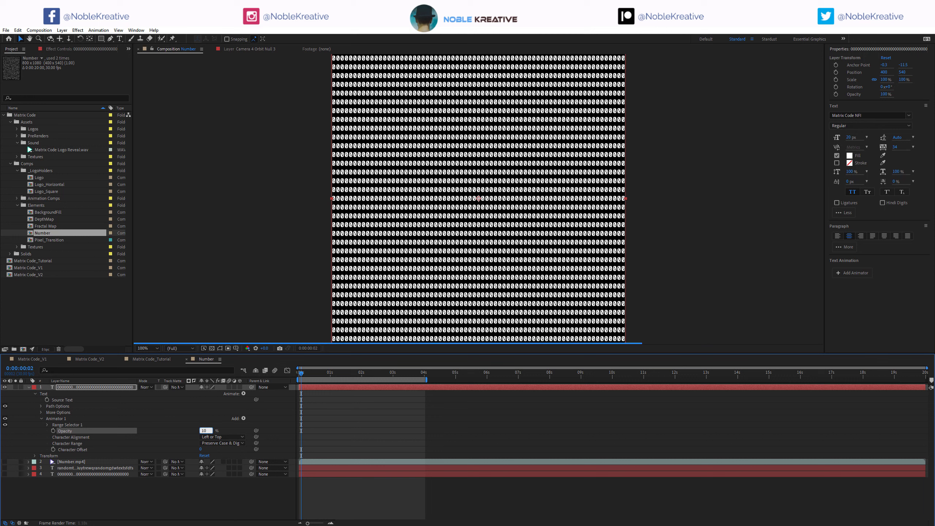
{"action": "key", "text": "Return"}
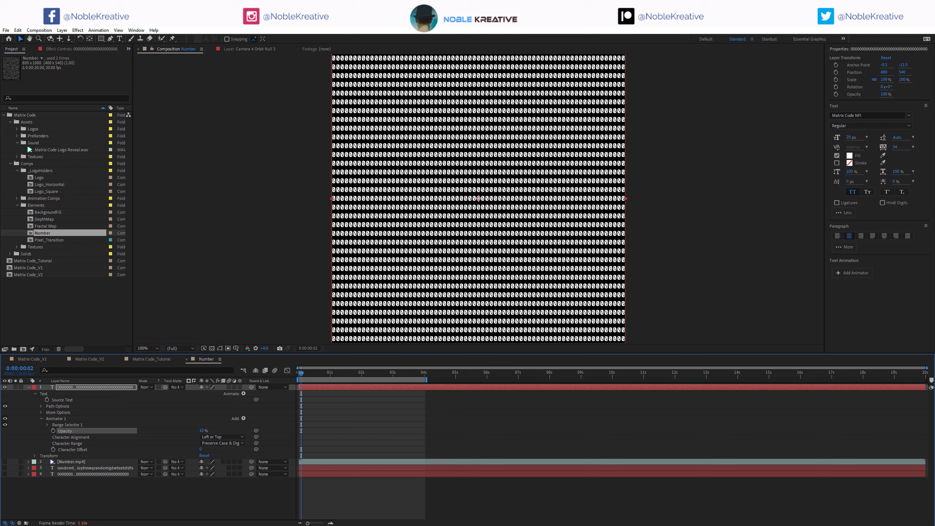
{"action": "left_click", "coordinate": [200, 449]}
{"action": "key", "text": "Return"}
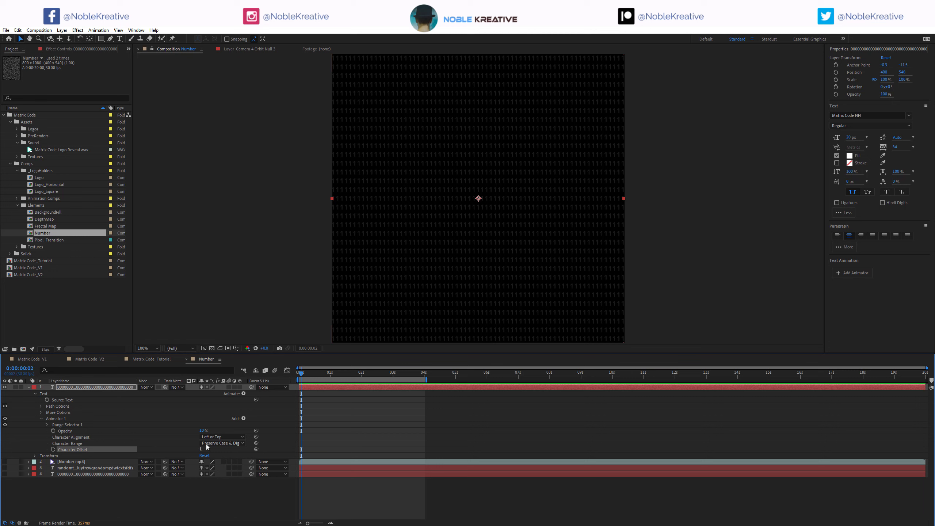
Step: Add a Wiggly selector to Animator 1 with Wiggles/Second at 0.5 and Min Amount at 25%
{"action": "left_click", "coordinate": [244, 419]}
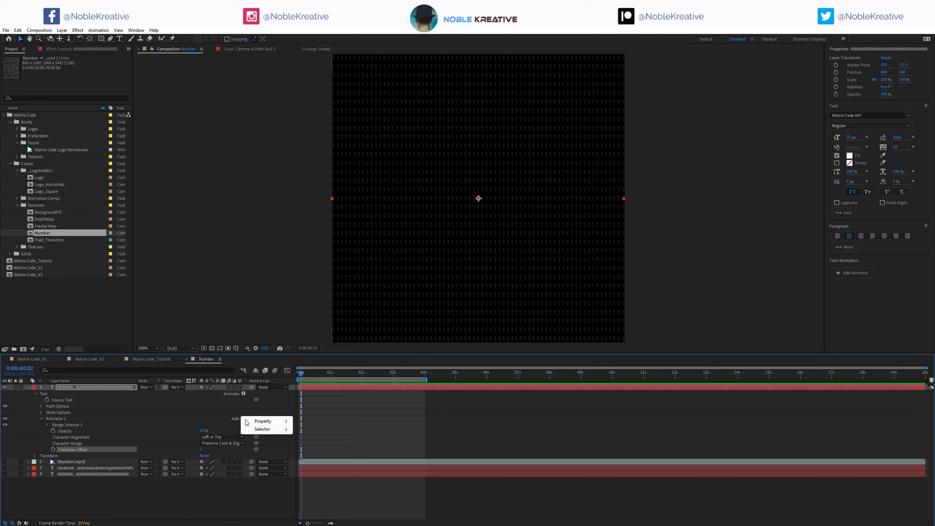
{"action": "mouse_move", "coordinate": [272, 429]}
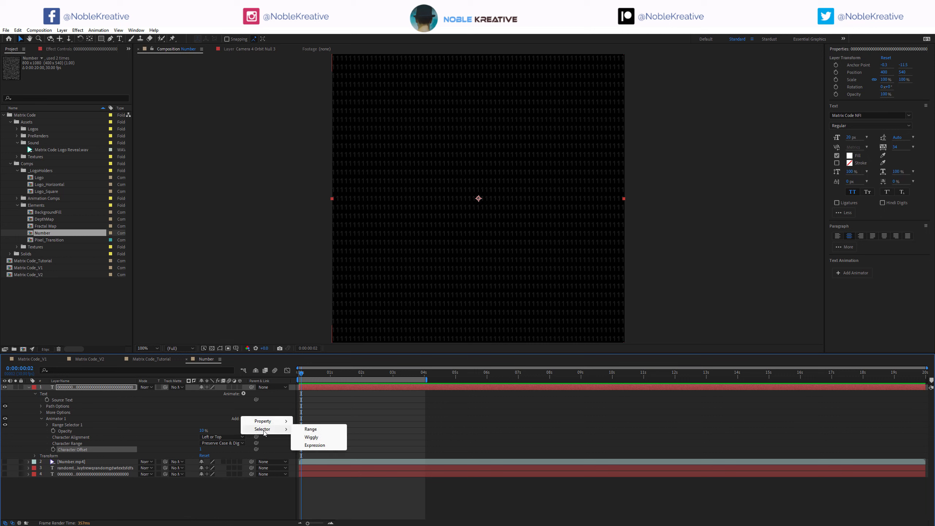
{"action": "left_click", "coordinate": [329, 438]}
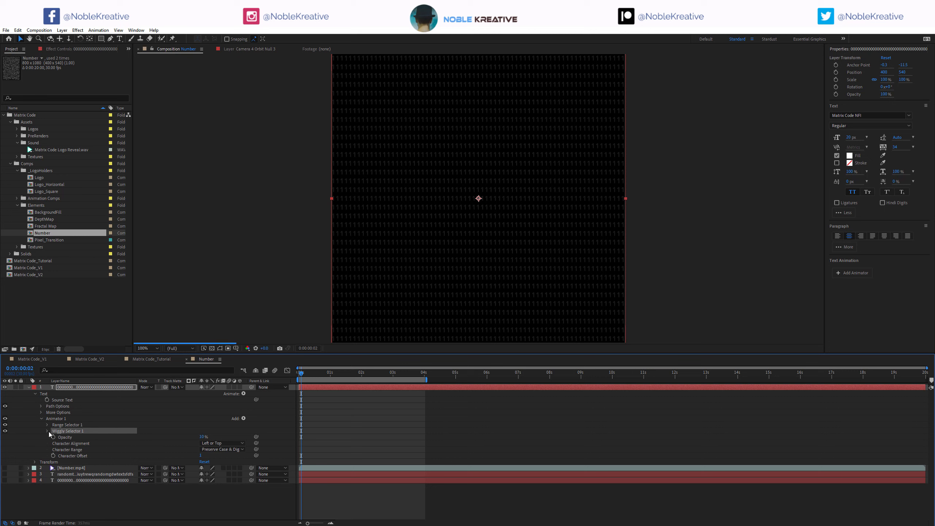
{"action": "left_click", "coordinate": [47, 431]}
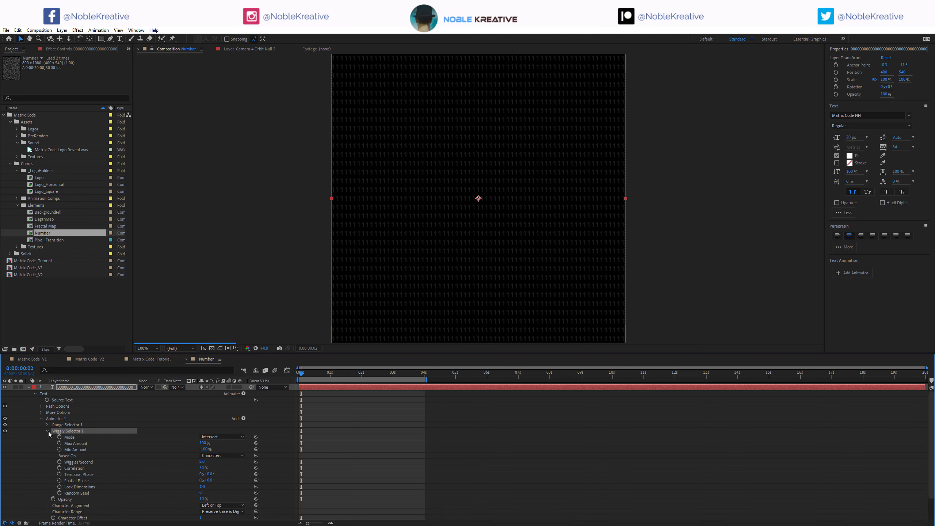
{"action": "left_click", "coordinate": [203, 462]}
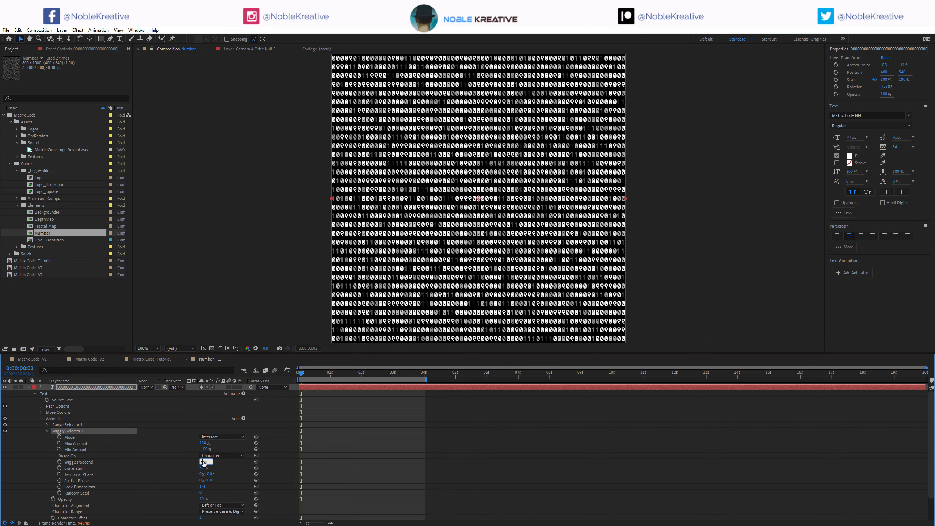
{"action": "type", "text": ".5"}
{"action": "left_click", "coordinate": [204, 449]}
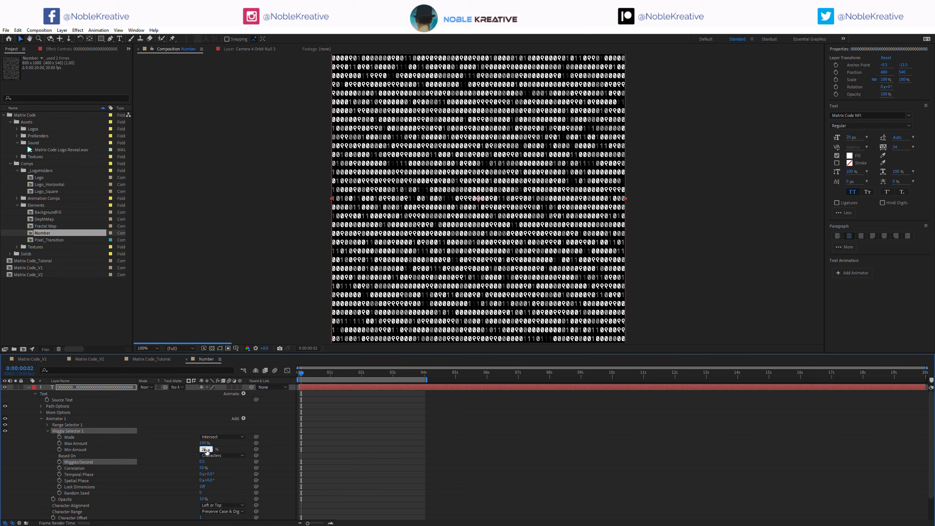
{"action": "key", "text": "Return"}
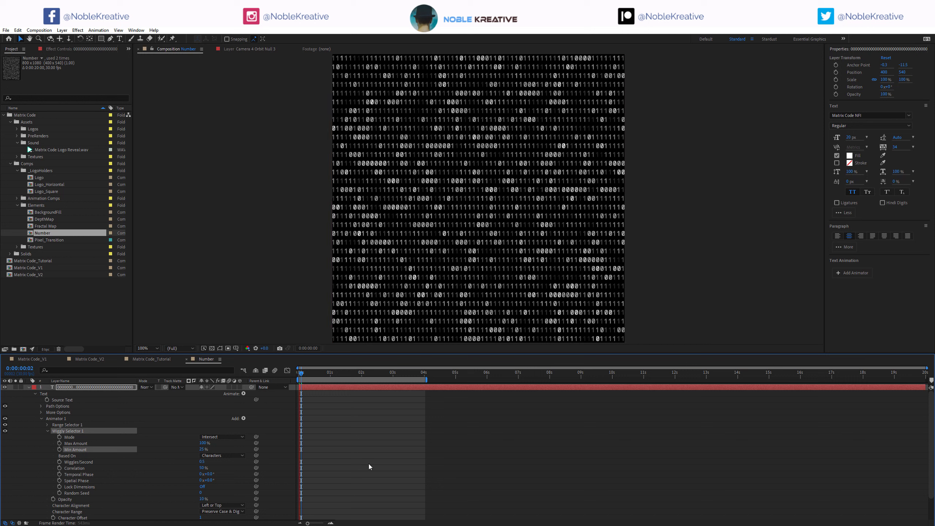
Step: Collapse and hide the animated text layer and show Number.mp4 instead, viewing the frame at 0:00:00:00
{"action": "left_click", "coordinate": [301, 375]}
{"action": "key", "text": "Home"}
{"action": "left_click", "coordinate": [30, 388]}
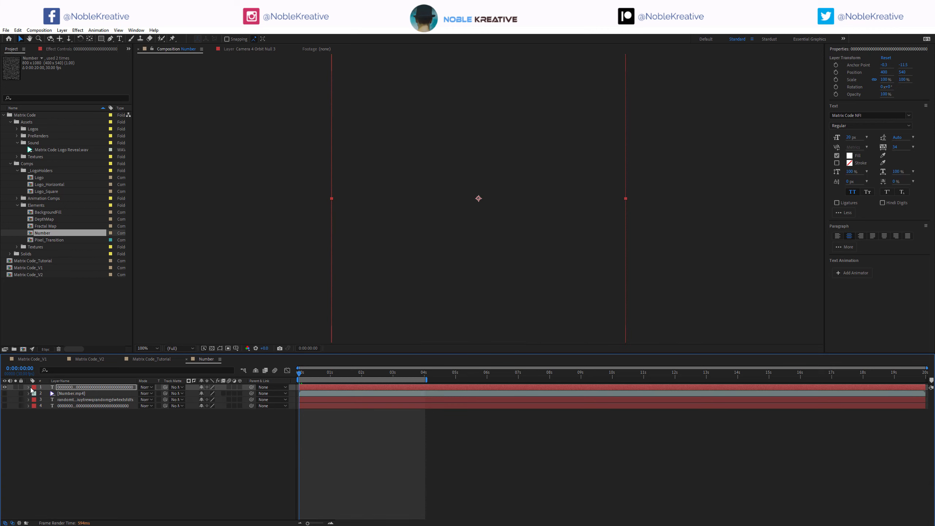
{"action": "left_click", "coordinate": [5, 393]}
{"action": "left_click", "coordinate": [212, 349]}
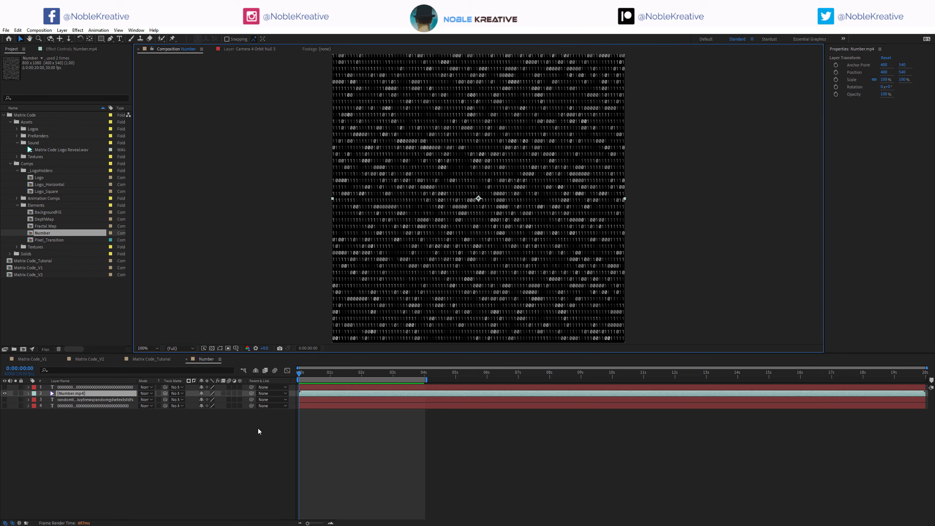
Step: Place the Number composition above Logo in Matrix Code_Tutorial and use it as Logo's luma track matte
{"action": "left_click", "coordinate": [160, 360]}
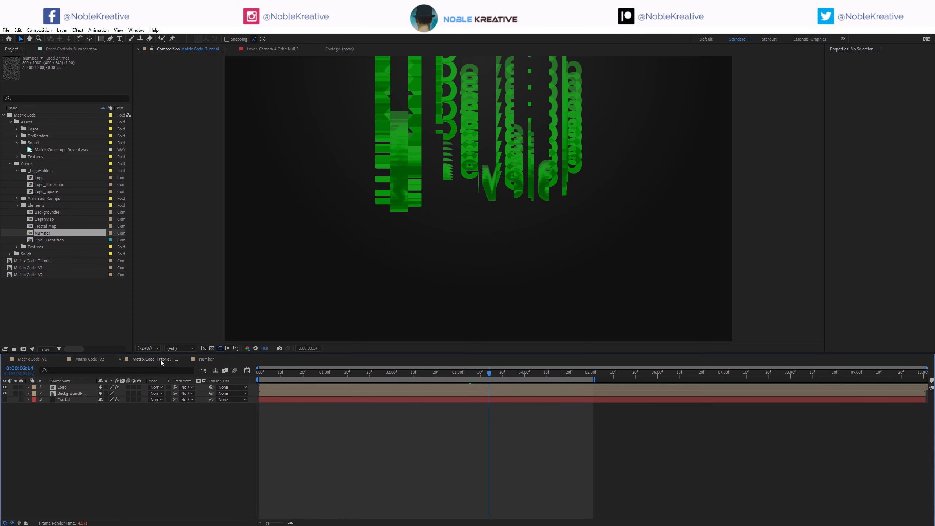
{"action": "left_click_drag", "start_coordinate": [45, 236], "coordinate": [79, 386]}
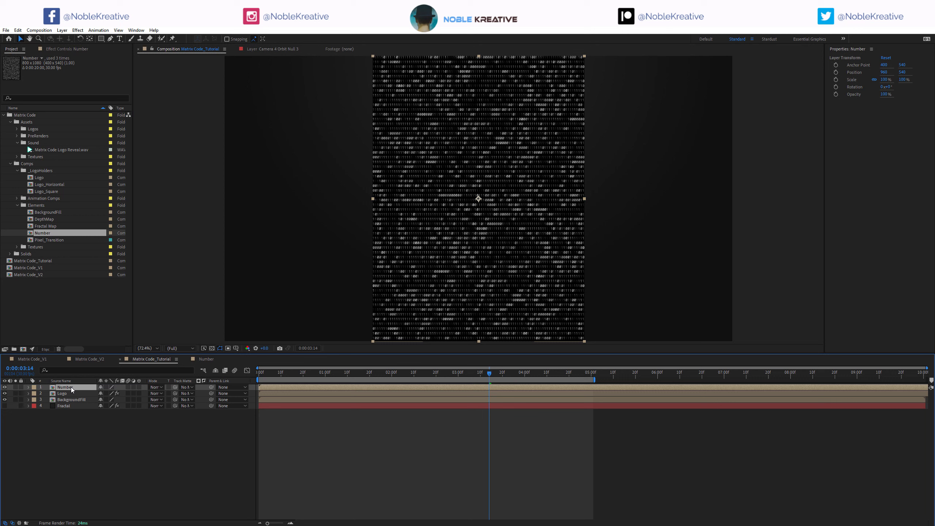
{"action": "left_click_drag", "start_coordinate": [175, 393], "coordinate": [72, 384]}
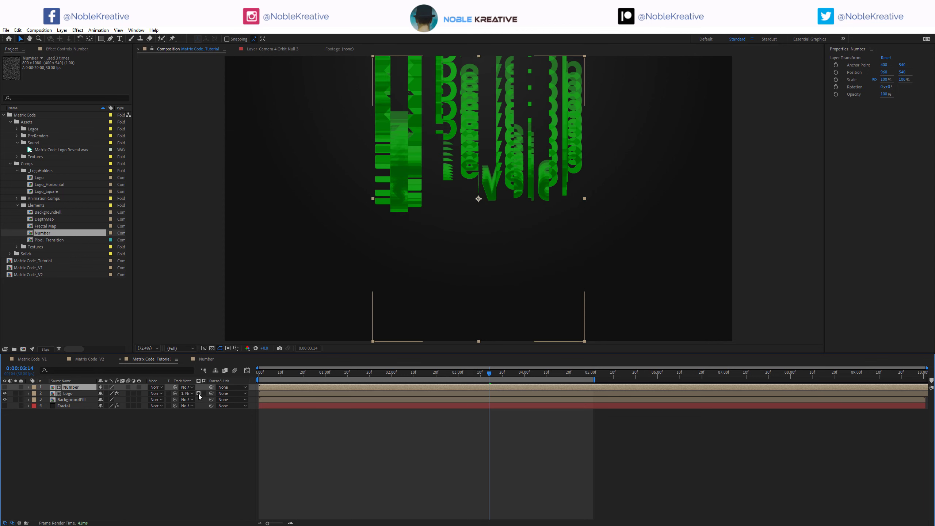
{"action": "left_click", "coordinate": [199, 394]}
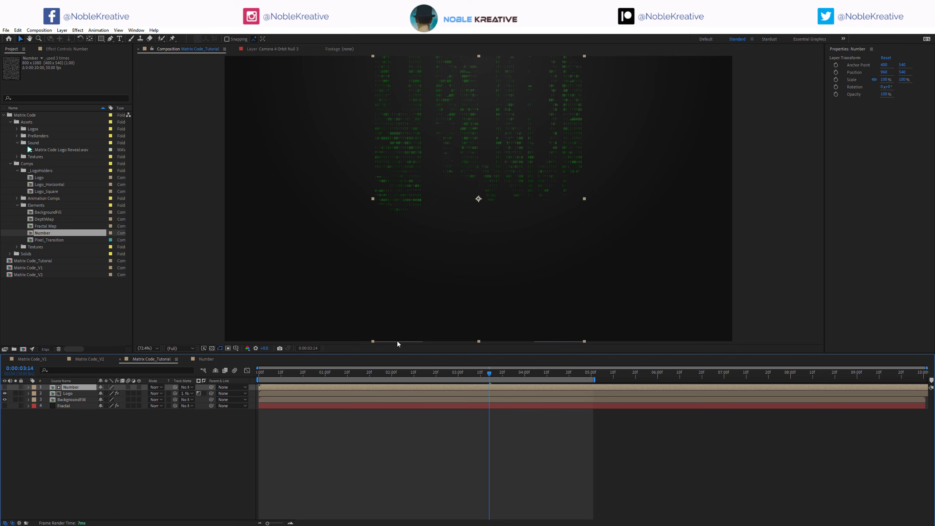
Step: Preview the matted logo animation from the start and stop at 0:00:02:02
{"action": "left_click", "coordinate": [258, 372]}
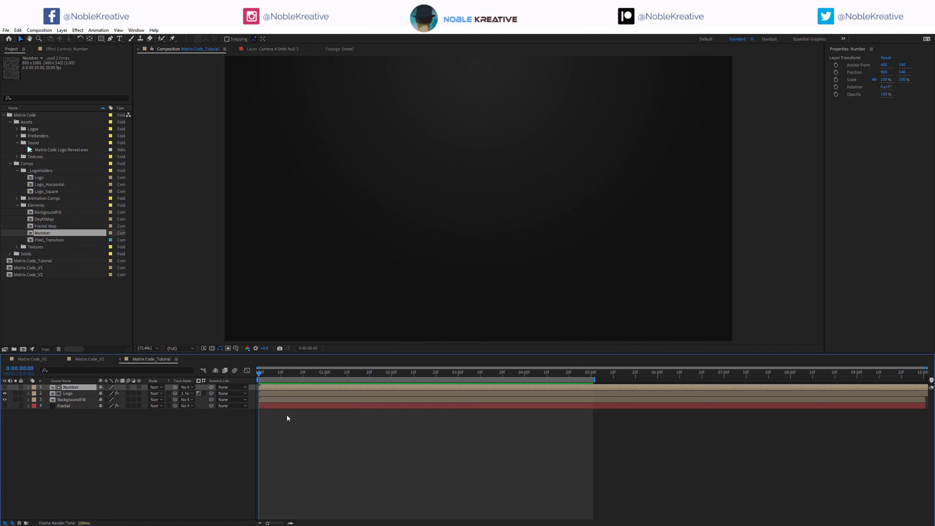
{"action": "key", "text": "space"}
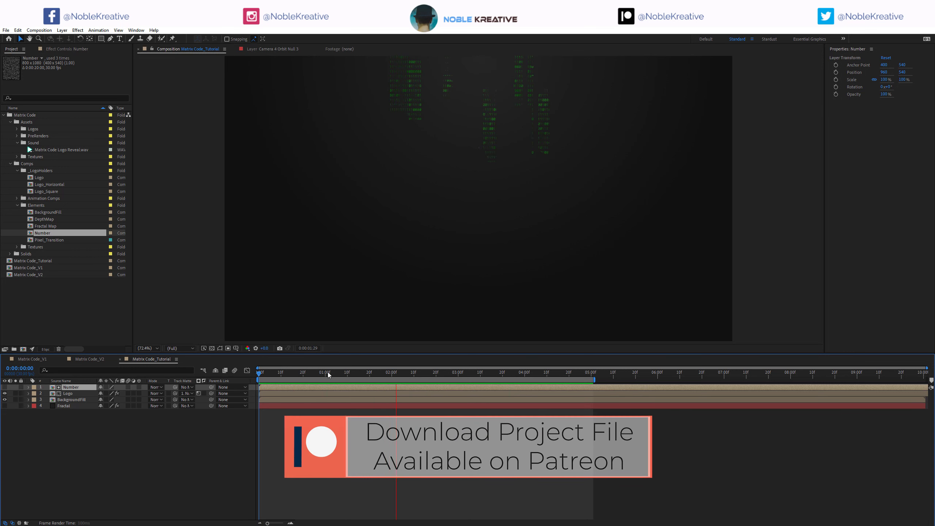
{"action": "left_click_drag", "start_coordinate": [327, 372], "coordinate": [396, 367]}
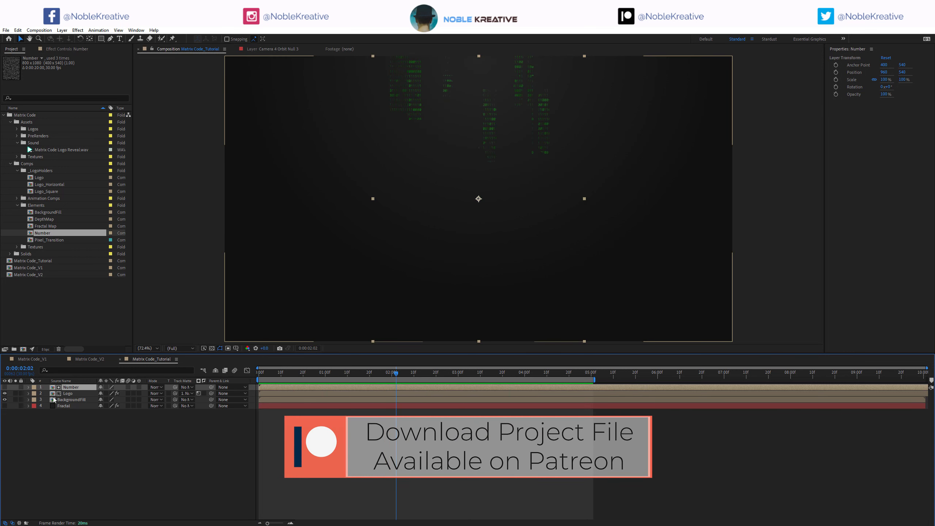
Step: In the Logo's Card Dance effect, set the Y Position source to None and the X Position source to Intensity 1
{"action": "left_click", "coordinate": [67, 393]}
{"action": "left_click", "coordinate": [68, 51]}
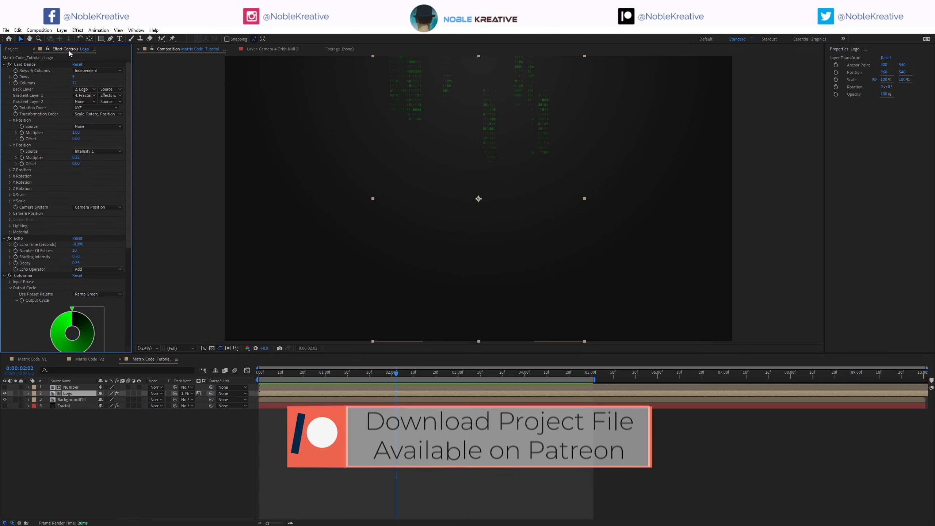
{"action": "left_click", "coordinate": [92, 152]}
{"action": "left_click", "coordinate": [97, 160]}
{"action": "left_click", "coordinate": [90, 126]}
{"action": "left_click", "coordinate": [104, 142]}
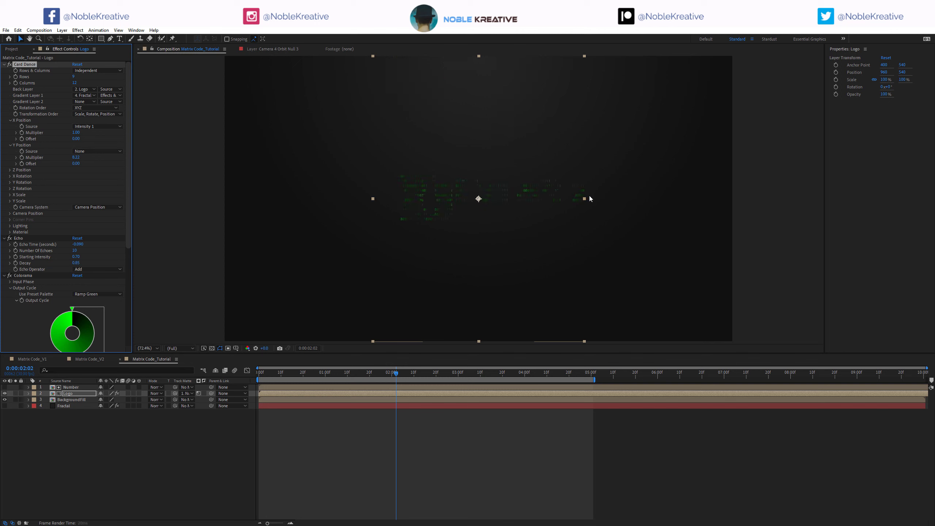
Step: Check earlier frames of the animation and set Card Dance's X Position multiplier to 9
{"action": "left_click_drag", "start_coordinate": [352, 371], "coordinate": [309, 372]}
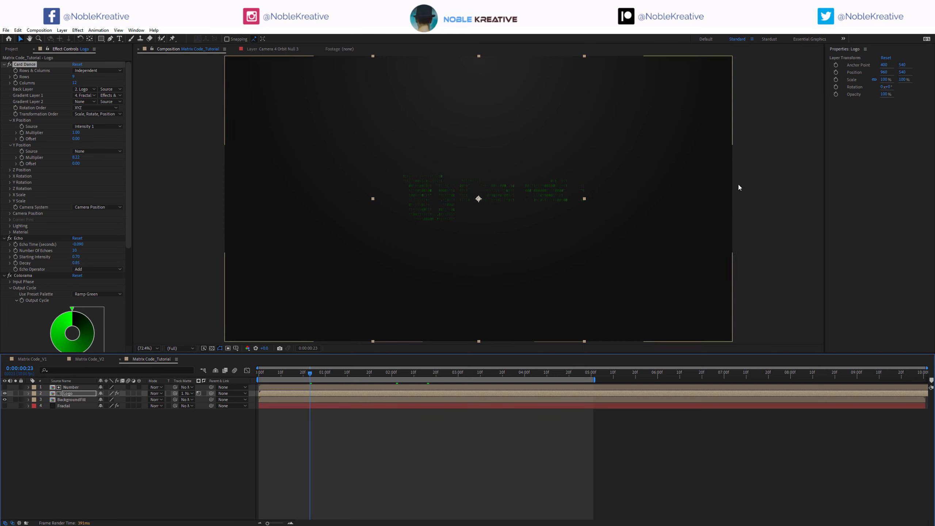
{"action": "left_click_drag", "start_coordinate": [287, 373], "coordinate": [271, 374]}
{"action": "left_click", "coordinate": [76, 133]}
{"action": "key", "text": "Return"}
Step: Set Card Dance's Y Position source to Intensity 1, viewing the frame at 0:00:02:00
{"action": "left_click_drag", "start_coordinate": [276, 371], "coordinate": [345, 372]}
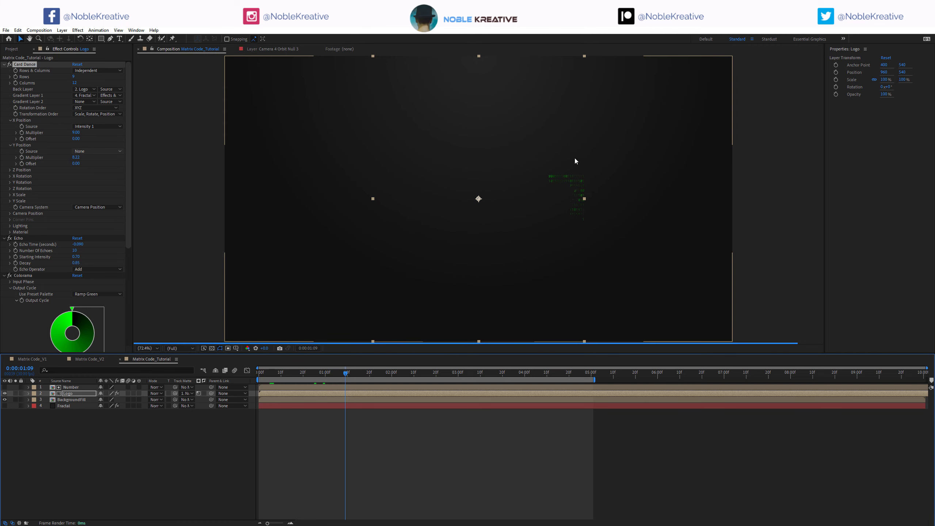
{"action": "left_click_drag", "start_coordinate": [352, 373], "coordinate": [392, 372]}
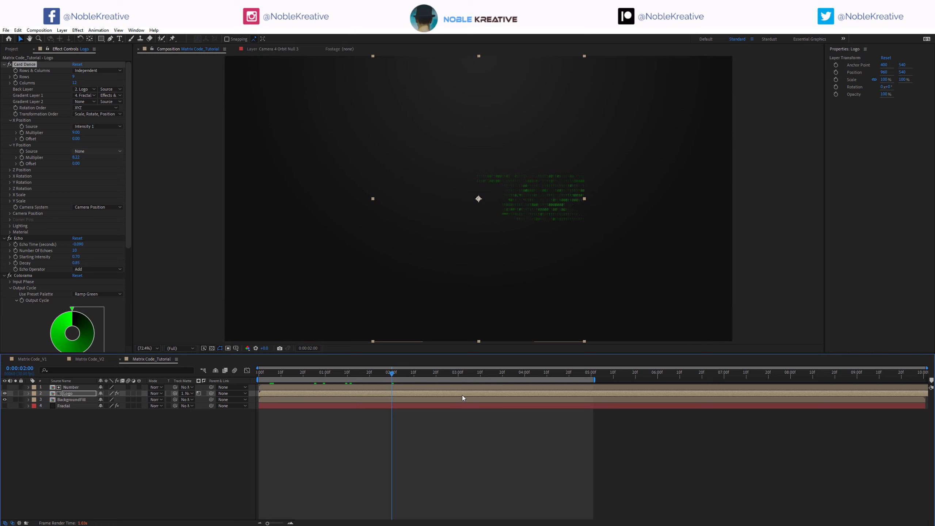
{"action": "left_click", "coordinate": [91, 151]}
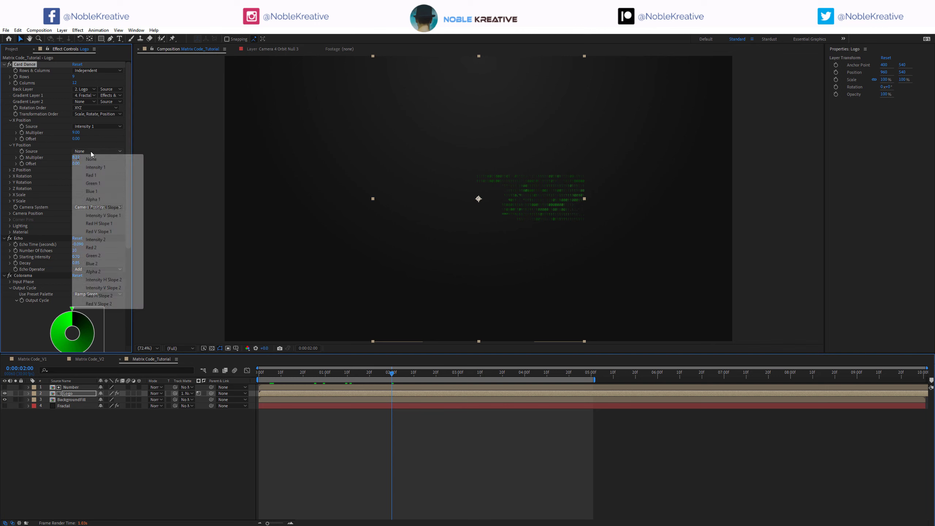
{"action": "left_click", "coordinate": [92, 169]}
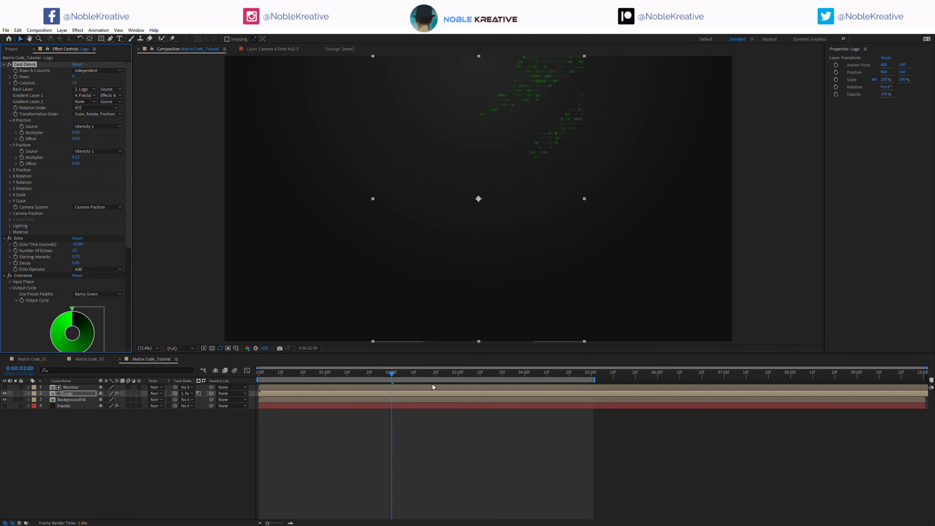
Step: Check frames between 0:00:02:29 and 0:00:04:00, and set Card Dance's X Position source to None
{"action": "left_click_drag", "start_coordinate": [402, 370], "coordinate": [458, 371]}
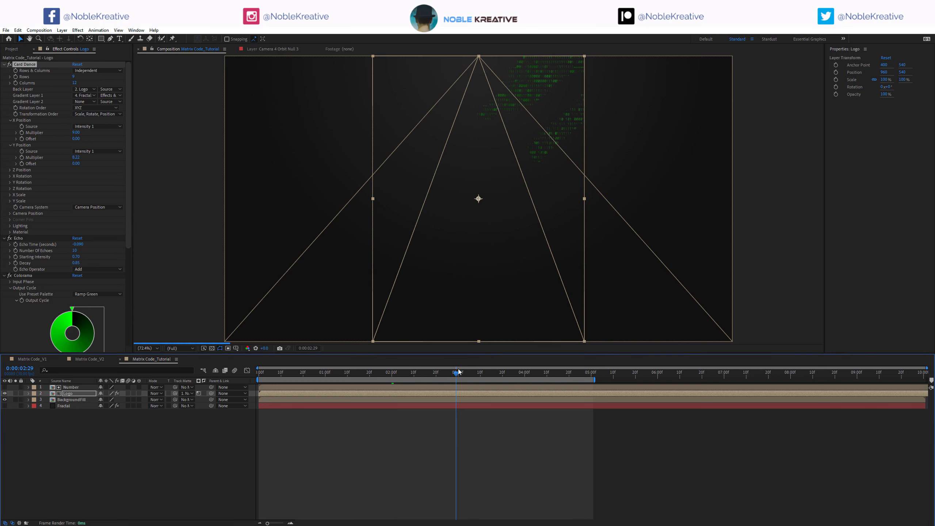
{"action": "key", "text": "Page_Down"}
{"action": "key", "text": "Page_Down"}
{"action": "left_click", "coordinate": [511, 369]}
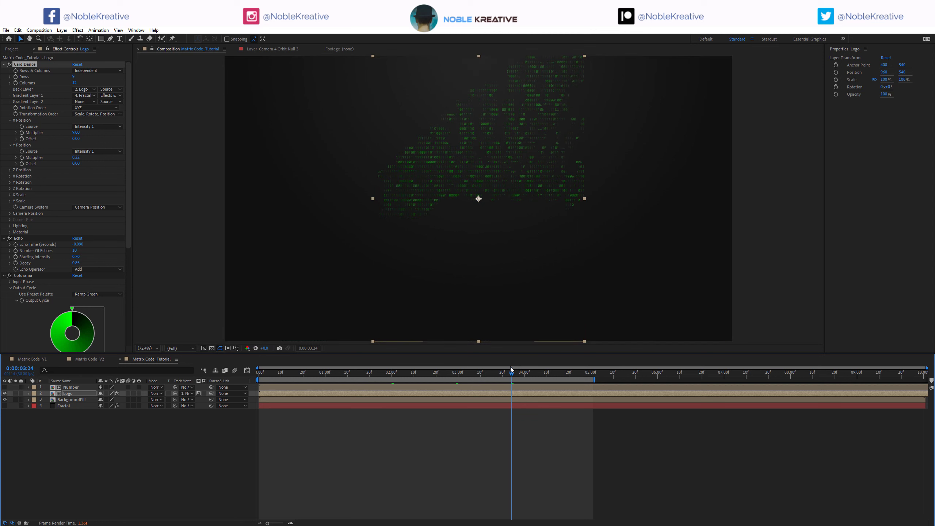
{"action": "left_click_drag", "start_coordinate": [511, 368], "coordinate": [528, 371]}
{"action": "left_click", "coordinate": [103, 127]}
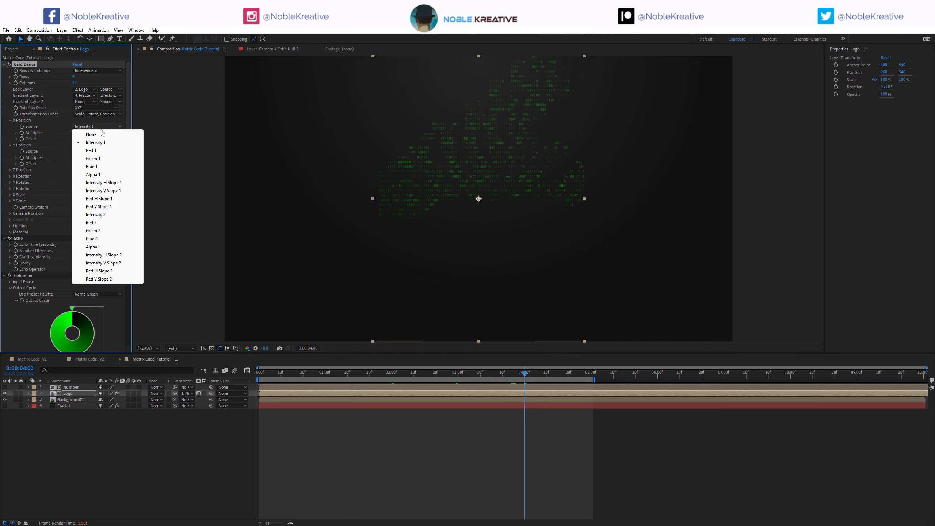
{"action": "left_click", "coordinate": [90, 133]}
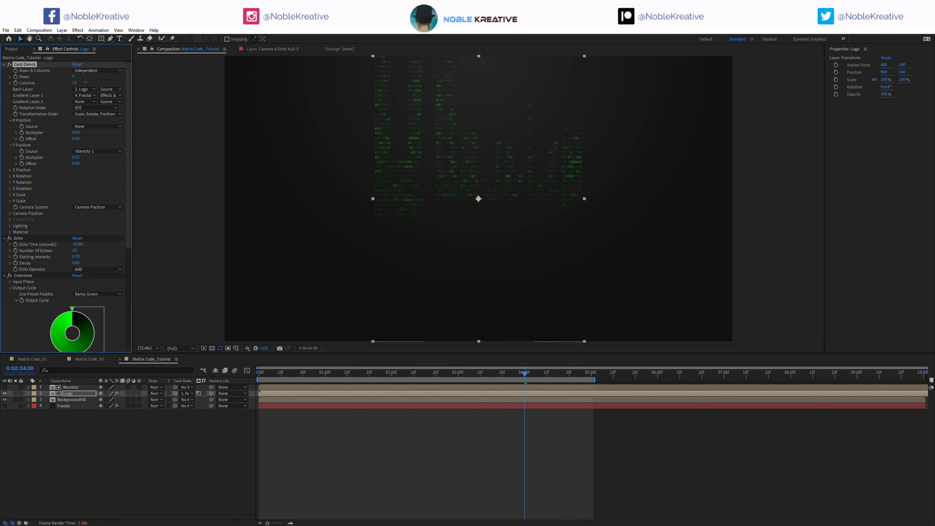
Step: Set the Logo layer's Card Dance columns to 20
{"action": "left_click_drag", "start_coordinate": [85, 82], "coordinate": [88, 77]}
{"action": "type", "text": "20"}
{"action": "key", "text": "Return"}
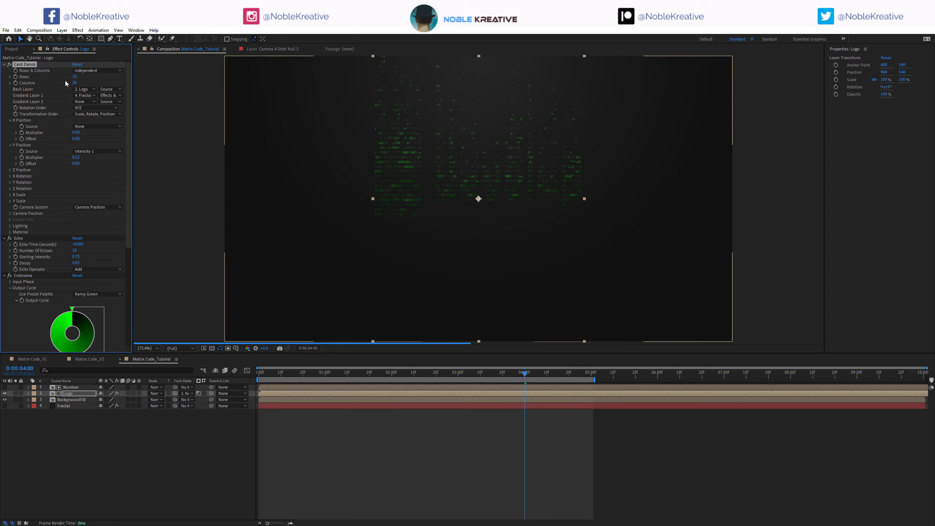
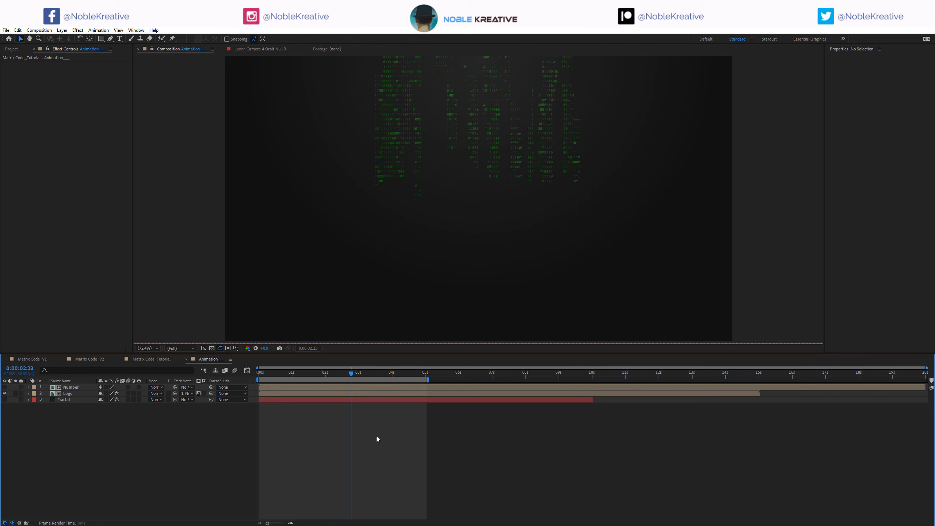
Step: Set the Animation___ composition's width to 800 px and scrub through its frames to 0:00:03:03
{"action": "left_click", "coordinate": [68, 393]}
{"action": "key", "text": "ctrl+k"}
{"action": "left_click", "coordinate": [291, 360]}
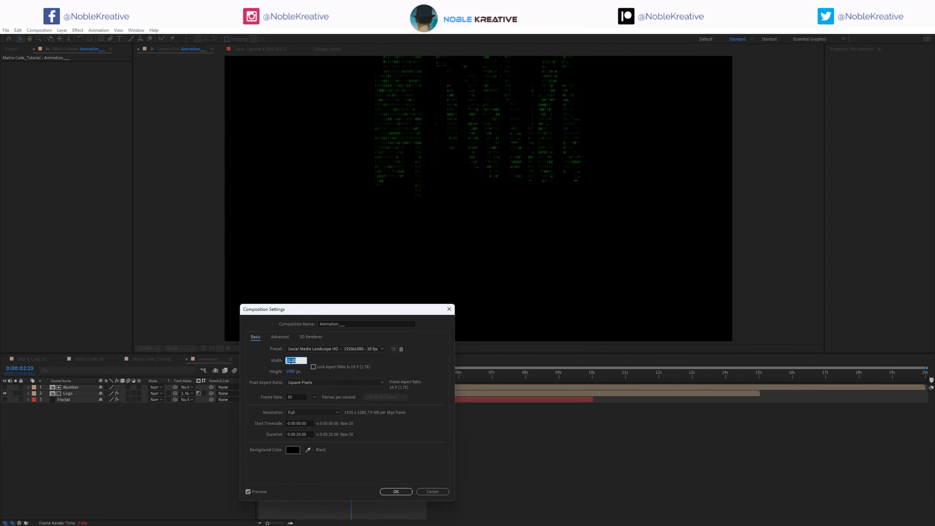
{"action": "type", "text": "800"}
{"action": "left_click", "coordinate": [395, 491]}
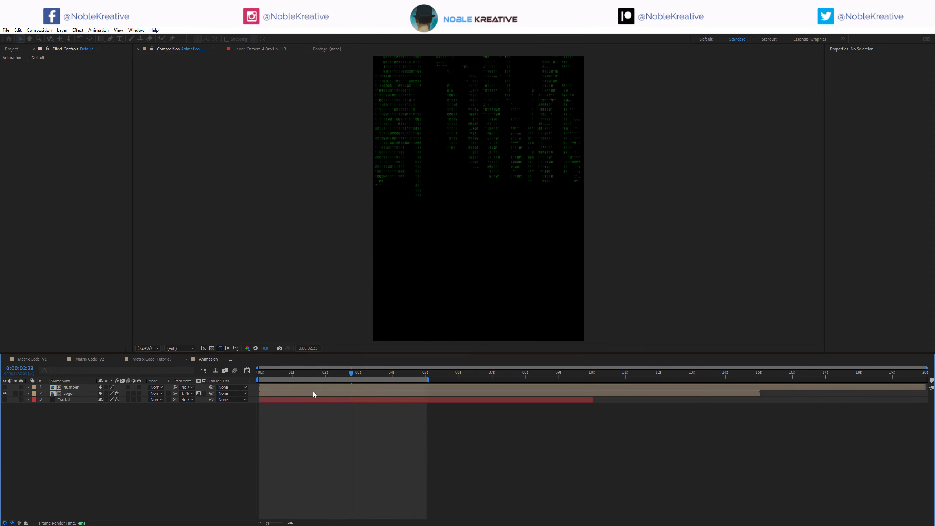
{"action": "left_click_drag", "start_coordinate": [275, 373], "coordinate": [270, 374]}
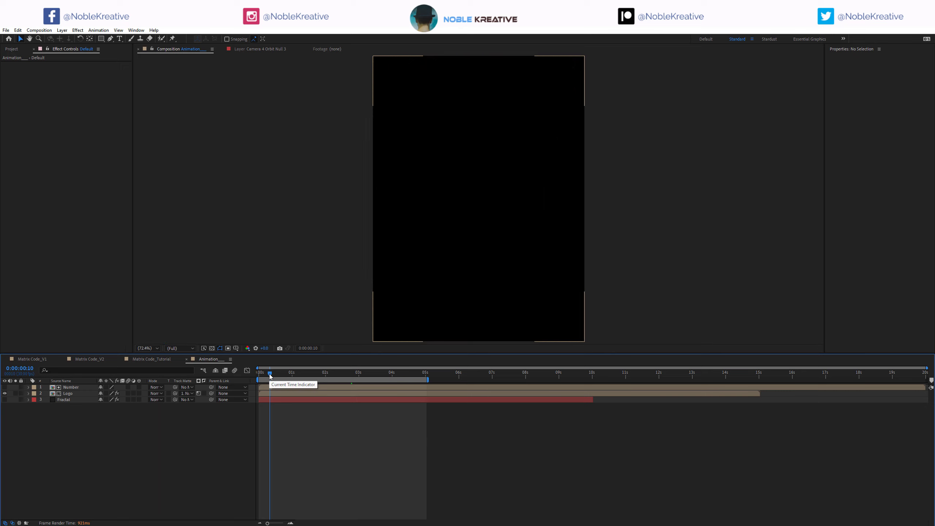
{"action": "left_click_drag", "start_coordinate": [268, 374], "coordinate": [361, 375]}
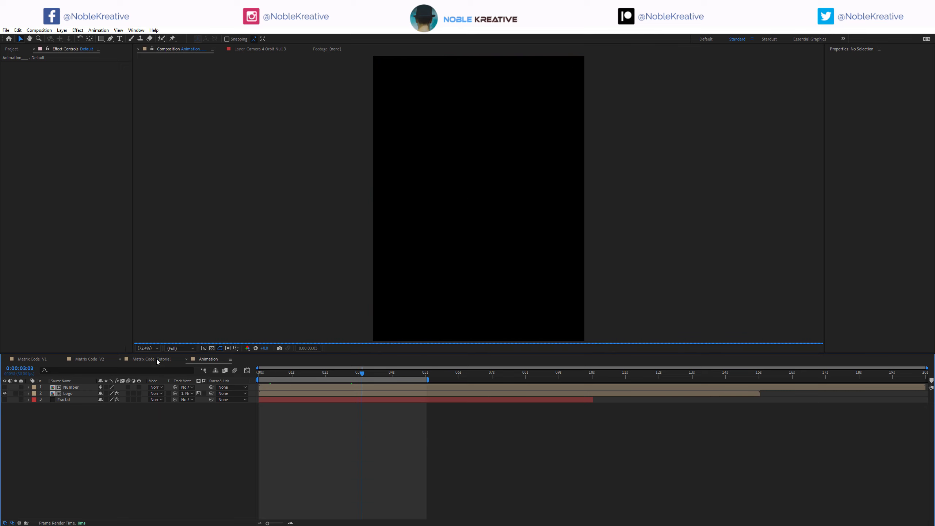
Step: Apply Glow to the Animation___ layer in Matrix Code_Tutorial and inspect the glowing digits at 200% zoom
{"action": "left_click", "coordinate": [187, 359]}
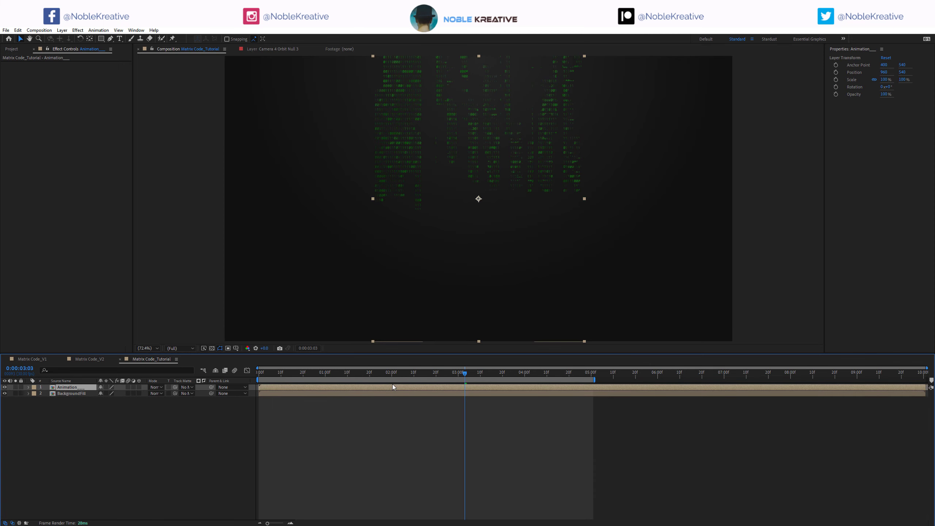
{"action": "key", "text": "ctrl+space"}
{"action": "type", "text": "glow"}
{"action": "key", "text": "Return"}
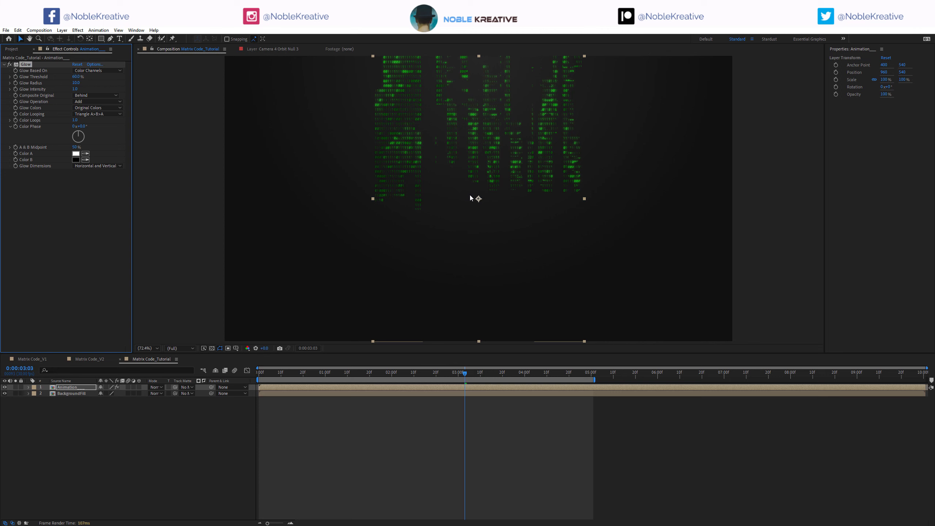
{"action": "key", "text": "period"}
{"action": "key", "text": "period"}
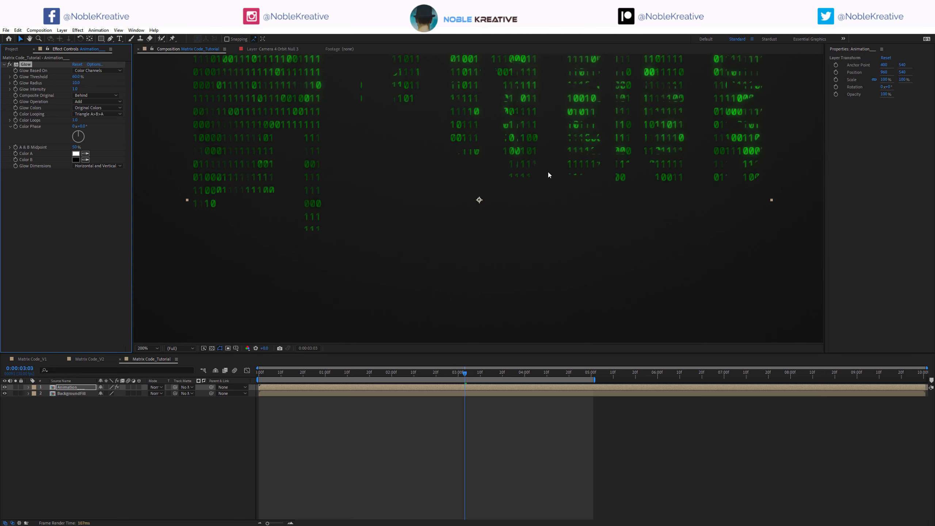
{"action": "left_click_drag", "start_coordinate": [561, 98], "coordinate": [511, 273]}
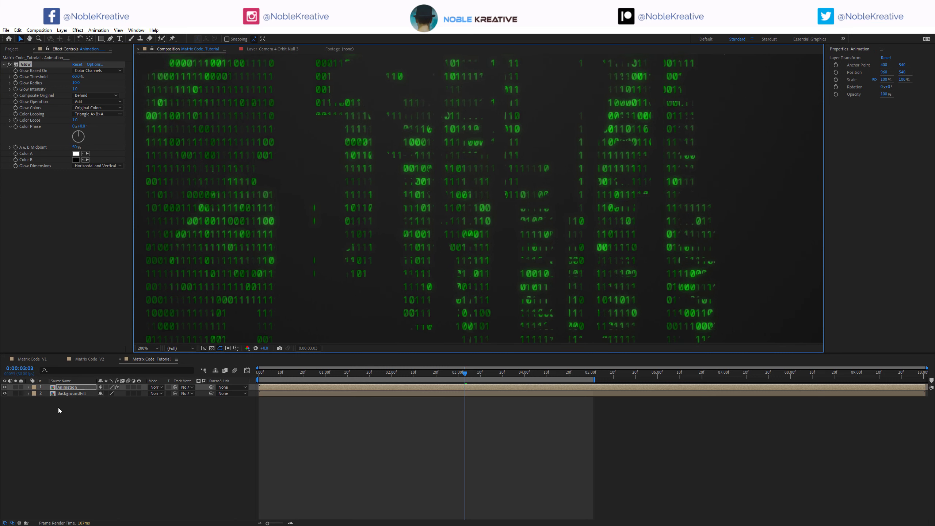
Step: Apply Minimax to the Logo layer inside Animation___ and place it between Card Dance and Echo
{"action": "double_click", "coordinate": [70, 388]}
{"action": "left_click", "coordinate": [66, 393]}
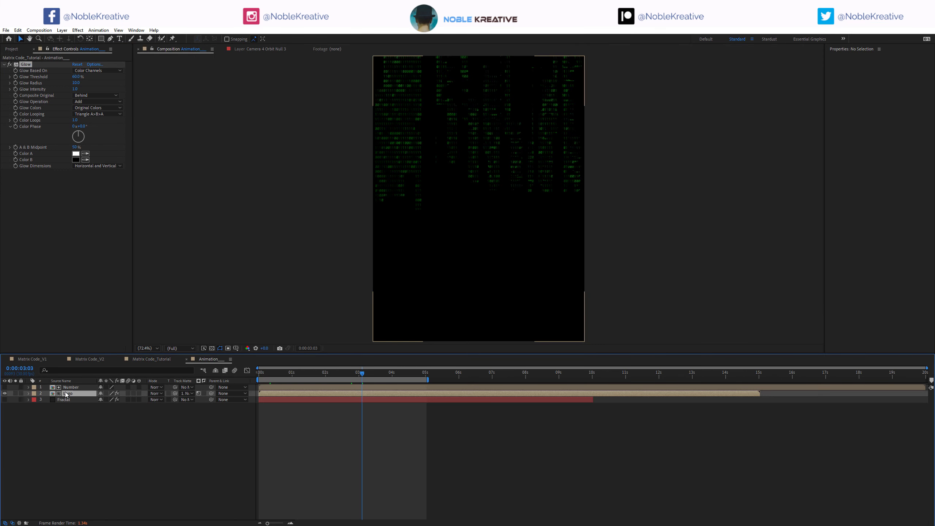
{"action": "key", "text": "ctrl+space"}
{"action": "type", "text": "minimax"}
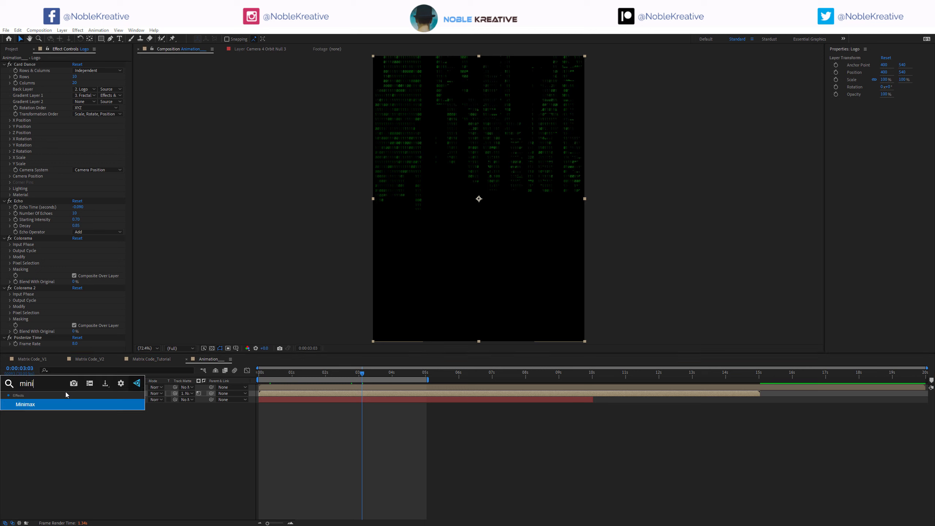
{"action": "key", "text": "Return"}
{"action": "left_click_drag", "start_coordinate": [39, 319], "coordinate": [37, 170]}
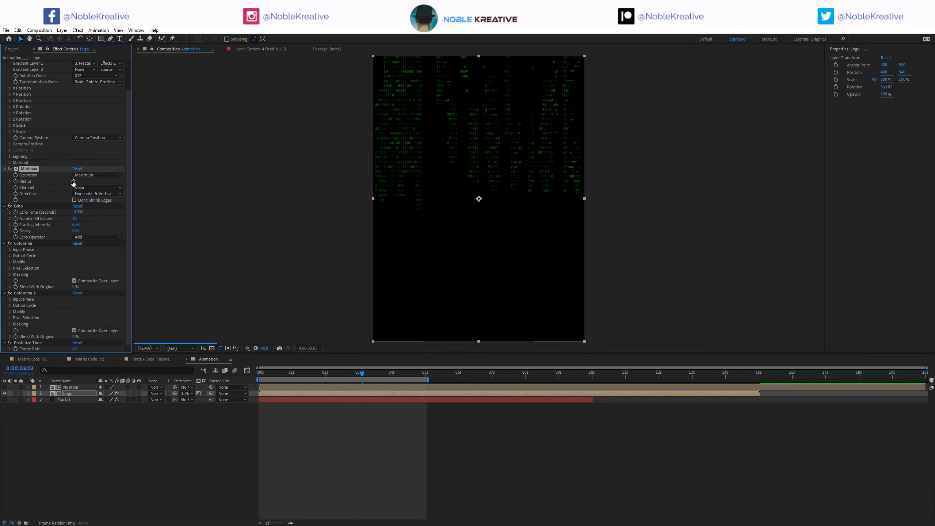
Step: Set the Minimax radius to 10 and its channel to Alpha and Color
{"action": "left_click", "coordinate": [74, 181]}
{"action": "type", "text": "10"}
{"action": "key", "text": "Return"}
{"action": "left_click", "coordinate": [98, 187]}
{"action": "left_click", "coordinate": [94, 204]}
Step: Try Minimax's Maximum Then Minimum operation, and switch back to Maximum
{"action": "left_click", "coordinate": [97, 176]}
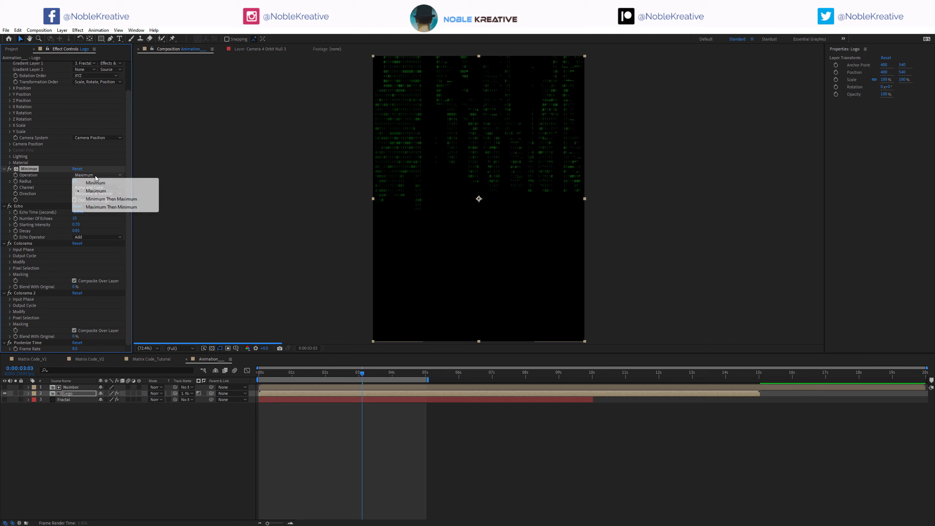
{"action": "left_click", "coordinate": [109, 207]}
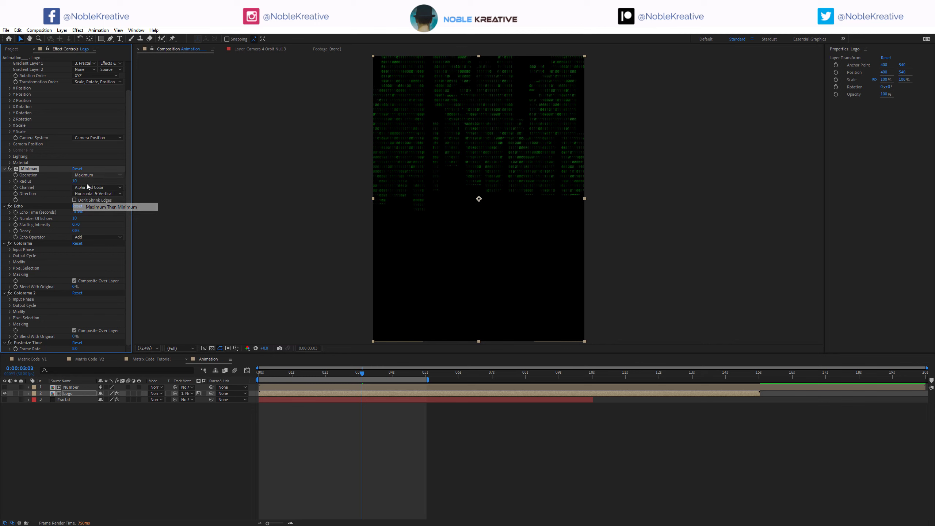
{"action": "left_click", "coordinate": [88, 175]}
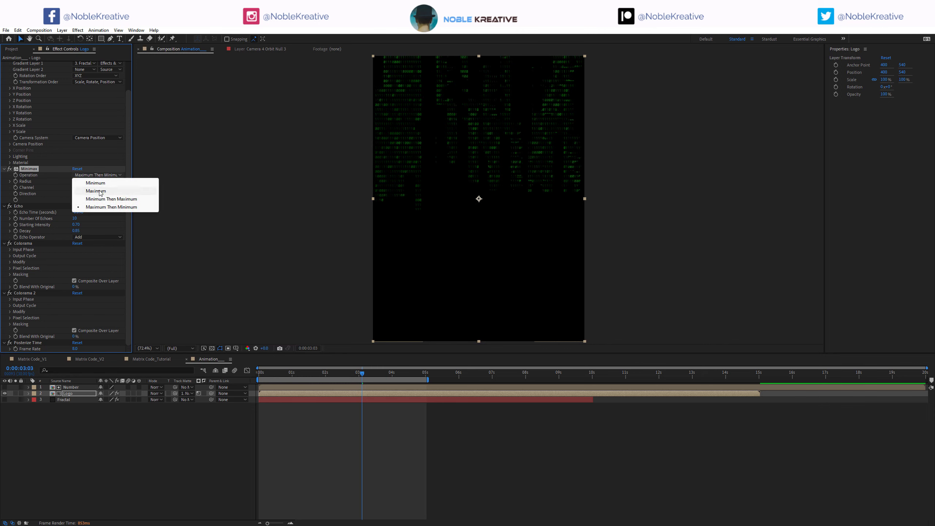
{"action": "left_click", "coordinate": [97, 190]}
Step: Adjust the Minimax radius on the Logo layer and inspect the code digits at 200% zoom
{"action": "left_click", "coordinate": [75, 181]}
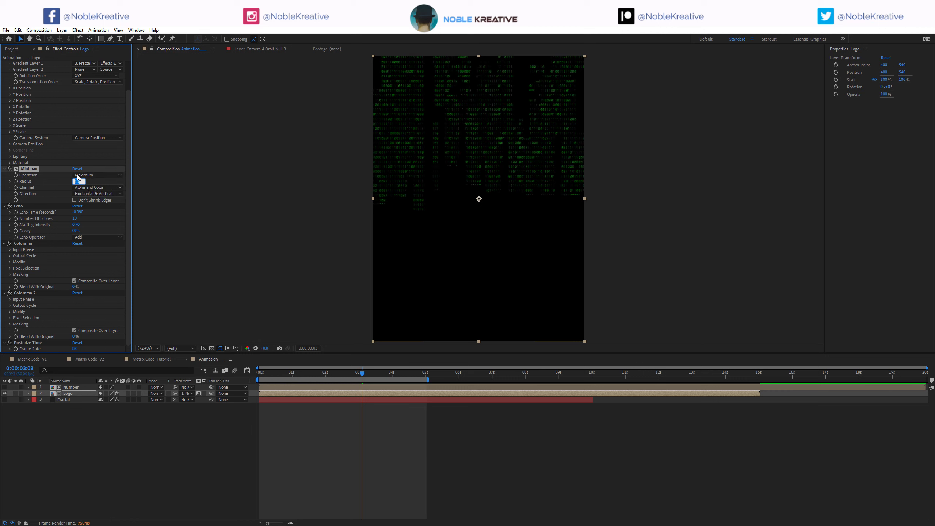
{"action": "key", "text": "Return"}
{"action": "key", "text": "slash"}
{"action": "scroll", "coordinate": [535, 196], "scroll_direction": "up", "scroll_amount": 2}
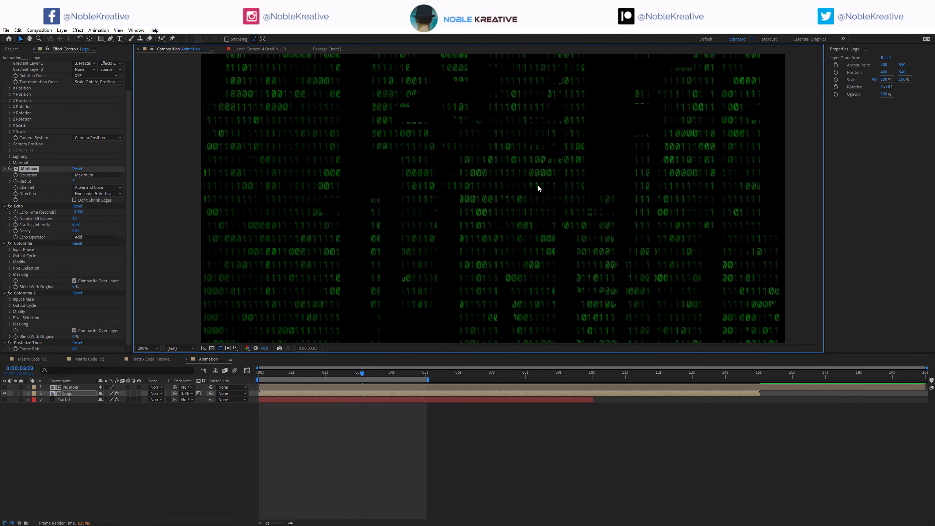
Step: Disable the Logo's Minimax effect, look over the digits, and return to the Matrix Code_Tutorial composition
{"action": "left_click", "coordinate": [11, 172]}
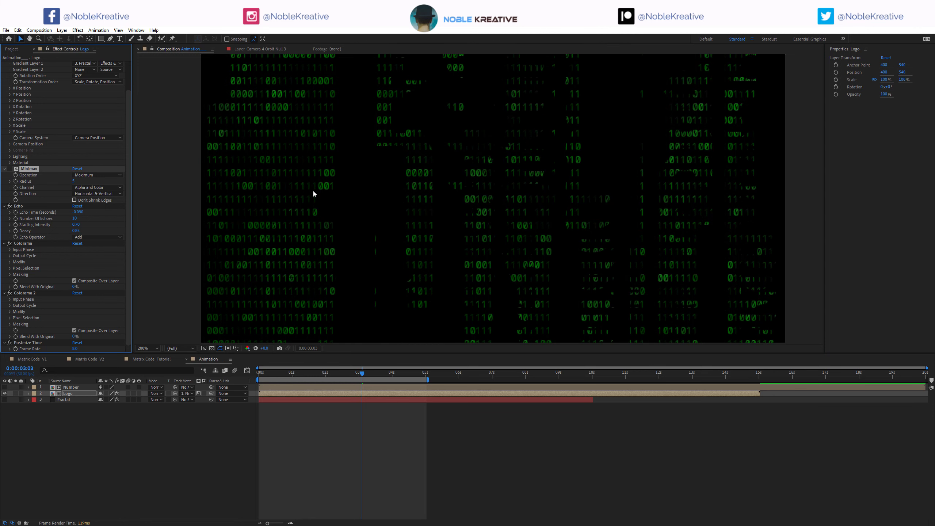
{"action": "key", "text": "comma"}
{"action": "left_click_drag", "start_coordinate": [467, 209], "coordinate": [452, 179]}
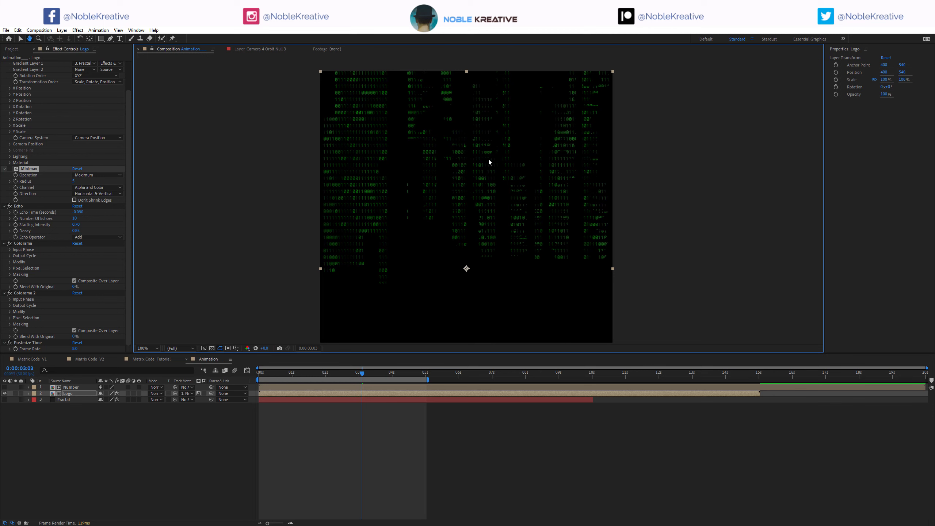
{"action": "key", "text": "v"}
{"action": "key", "text": "ctrl+w"}
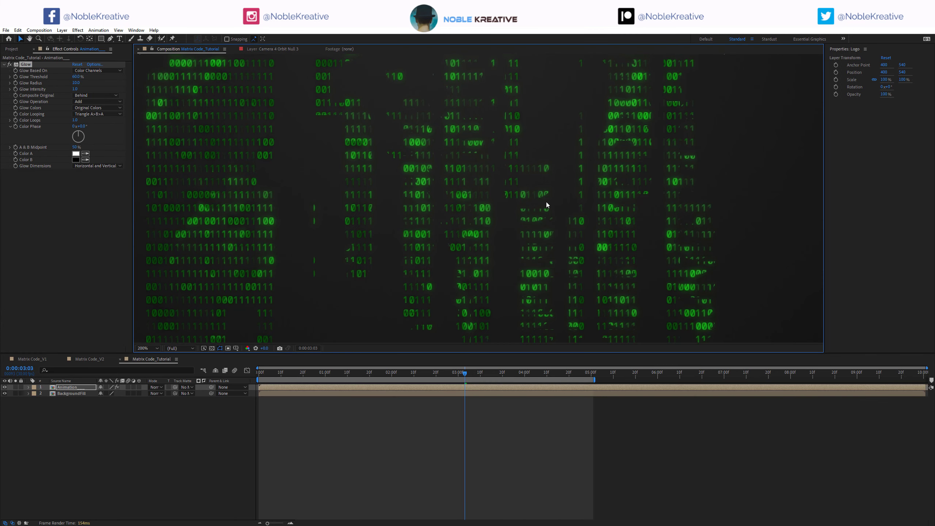
Step: Add a new camera layer to the Matrix Code_Tutorial composition
{"action": "key", "text": "shift+slash"}
{"action": "left_click", "coordinate": [76, 387]}
{"action": "left_click", "coordinate": [65, 247]}
{"action": "key", "text": "ctrl+alt+shift+c"}
{"action": "key", "text": "Return"}
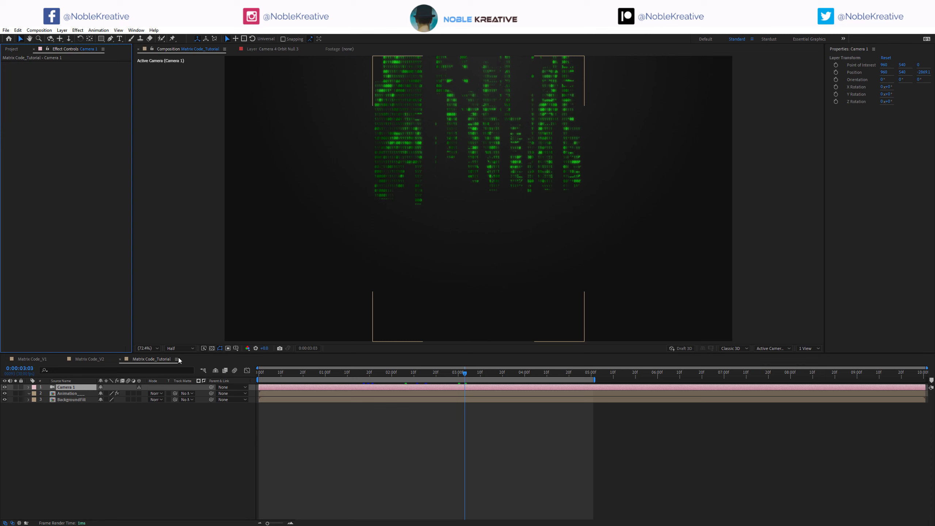
Step: Create an orbit null for the camera
{"action": "right_click", "coordinate": [75, 389]}
{"action": "mouse_move", "coordinate": [113, 331]}
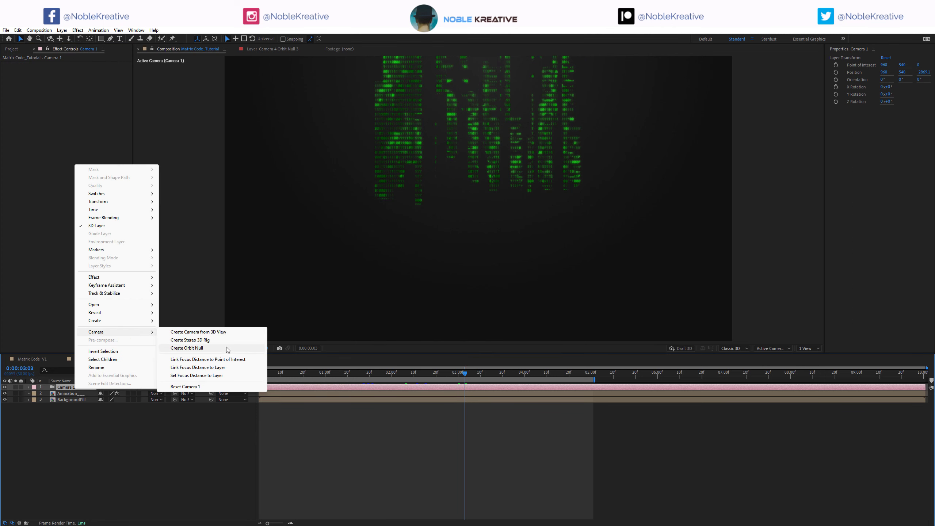
{"action": "left_click", "coordinate": [199, 375]}
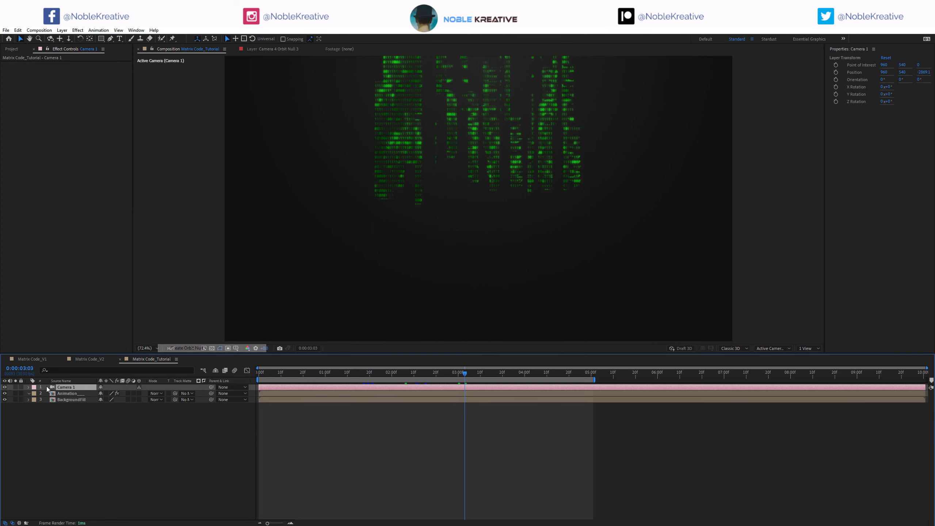
Step: Split the orbit null and camera layers at 0:00:03:00 and stack each null directly above its camera
{"action": "left_click", "coordinate": [459, 372]}
{"action": "left_click", "coordinate": [419, 394], "text": "shift"}
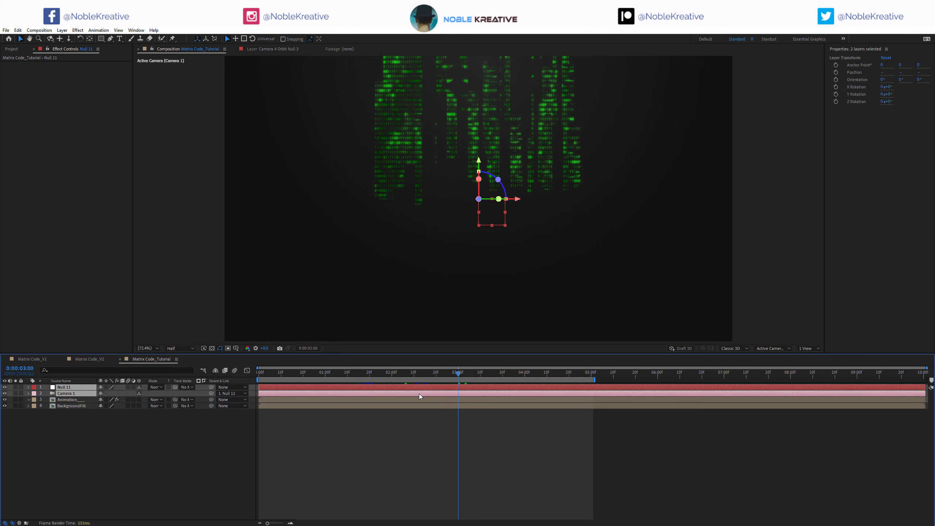
{"action": "key", "text": "ctrl+shift+d"}
{"action": "left_click_drag", "start_coordinate": [76, 398], "coordinate": [78, 392]}
Step: Add an Orientation keyframe to the first segment's orbit null at 0:00:01:01
{"action": "left_click_drag", "start_coordinate": [413, 375], "coordinate": [556, 373]}
{"action": "left_click", "coordinate": [327, 372]}
{"action": "left_click", "coordinate": [337, 399]}
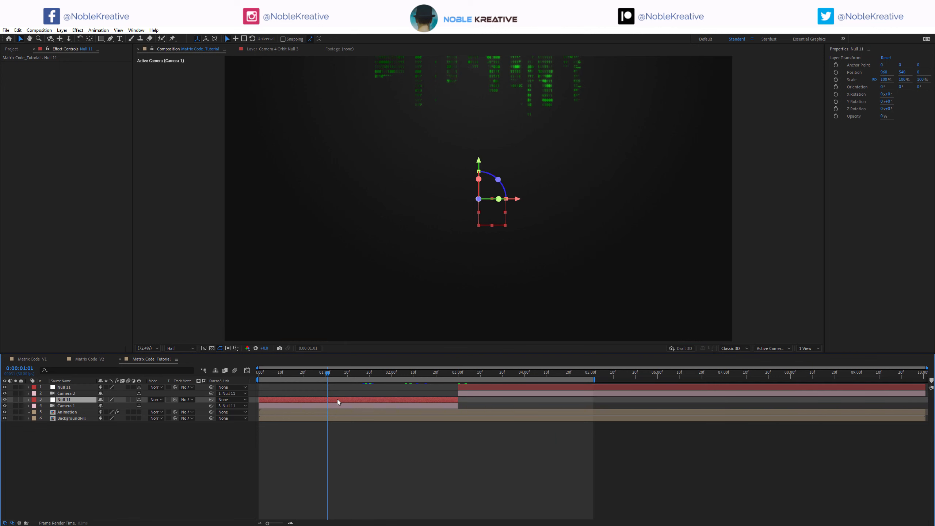
{"action": "key", "text": "r"}
{"action": "left_click", "coordinate": [47, 405]}
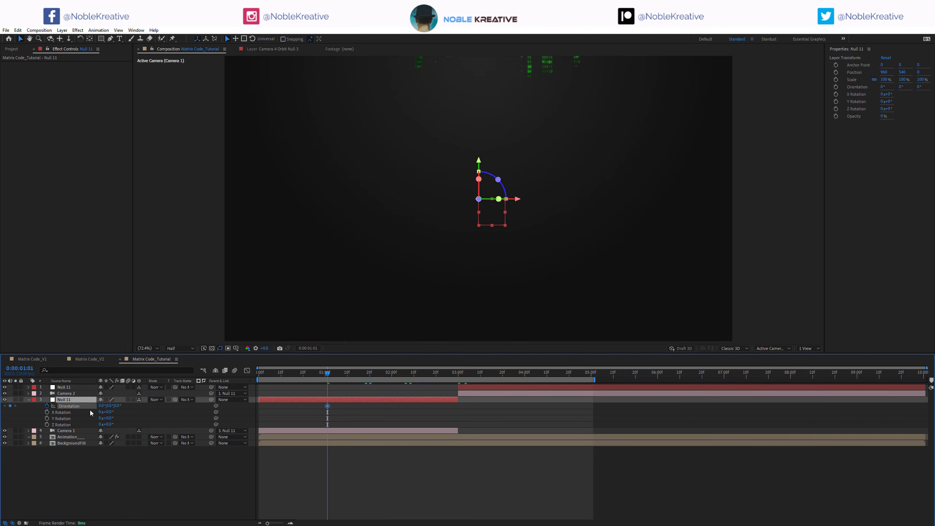
Step: Set the first null's orientation to 25°, 40°, 0° and make the Animation___ layer 3D
{"action": "left_click", "coordinate": [102, 405]}
{"action": "type", "text": "25"}
{"action": "key", "text": "Return"}
{"action": "left_click", "coordinate": [111, 405]}
{"action": "key", "text": "Return"}
{"action": "left_click", "coordinate": [146, 436]}
{"action": "left_click", "coordinate": [140, 437]}
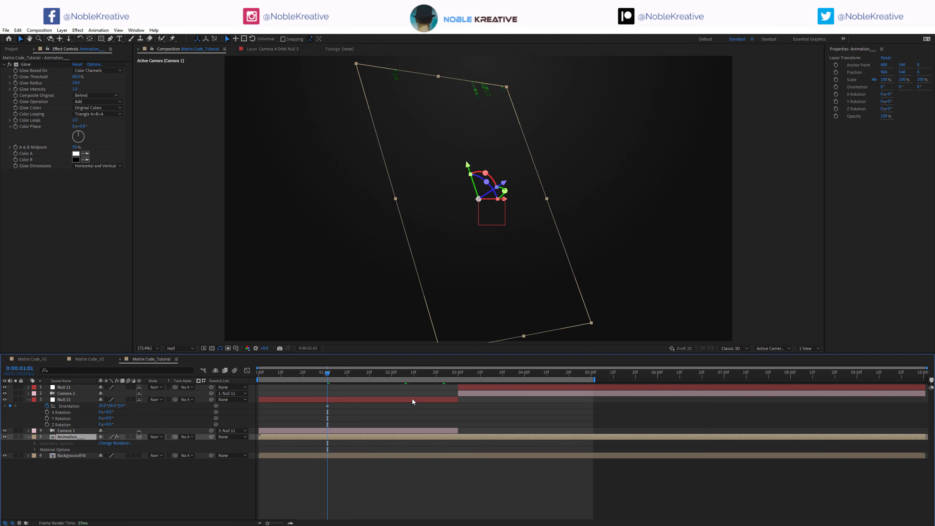
Step: Keyframe the first null's orientation at 0:00:01:29 with X set to 10° and Y at 40°
{"action": "left_click_drag", "start_coordinate": [337, 377], "coordinate": [390, 377]}
{"action": "left_click", "coordinate": [114, 406]}
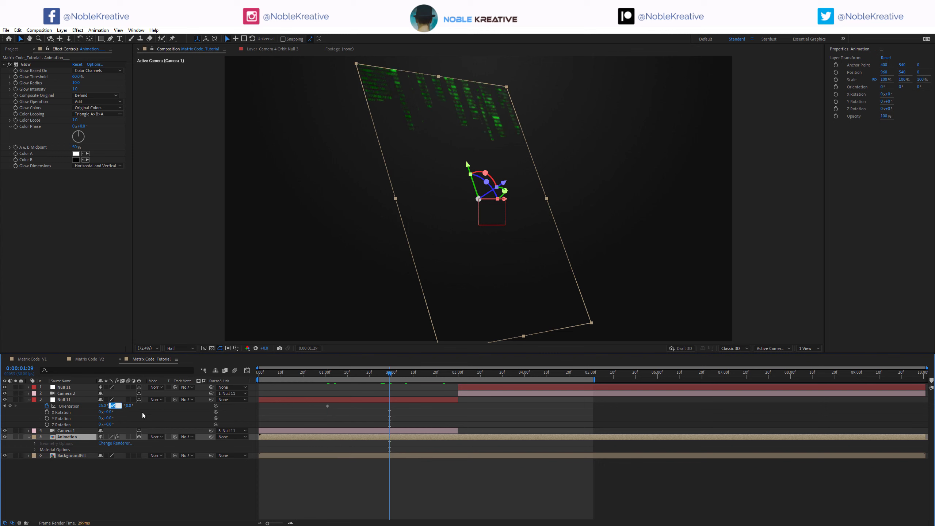
{"action": "key", "text": "Return"}
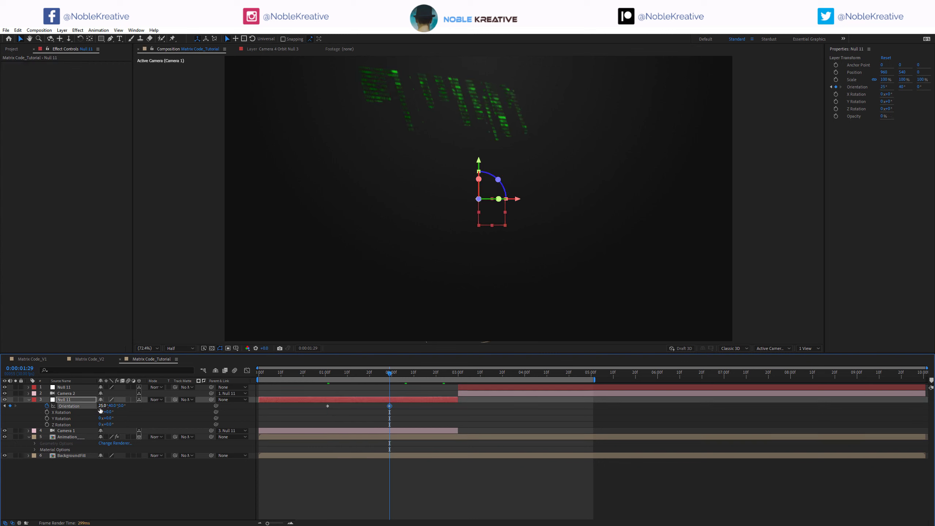
{"action": "left_click", "coordinate": [100, 405]}
{"action": "type", "text": "10"}
{"action": "key", "text": "Return"}
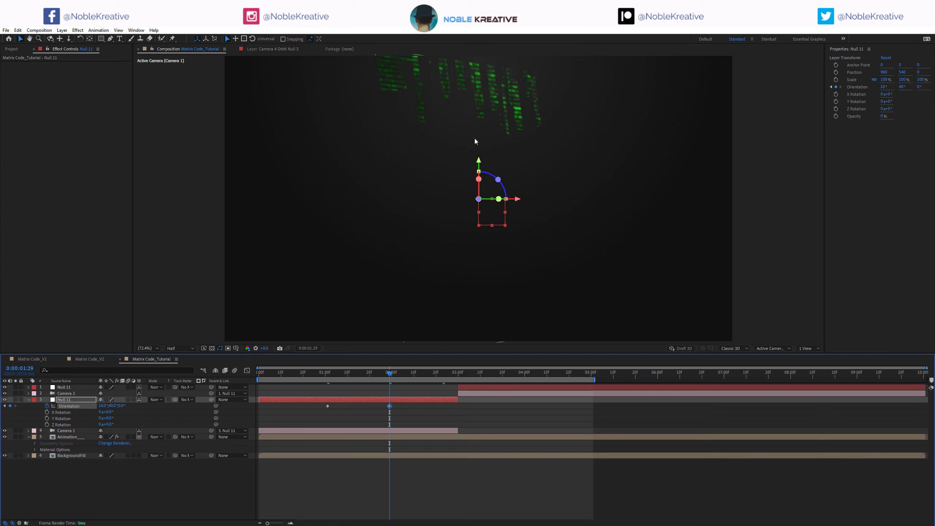
Step: Retime the first null's Orientation keyframes to the composition's start and about 0:00:03:04, and apply Easy Ease to both
{"action": "mouse_move", "coordinate": [389, 372]}
{"action": "left_mouse_down"}
{"action": "mouse_move", "coordinate": [331, 373]}
{"action": "mouse_move", "coordinate": [391, 377]}
{"action": "left_mouse_up"}
{"action": "left_click_drag", "start_coordinate": [403, 410], "coordinate": [257, 408]}
{"action": "left_click_drag", "start_coordinate": [433, 407], "coordinate": [466, 404]}
{"action": "mouse_move", "coordinate": [402, 374]}
{"action": "left_mouse_down"}
{"action": "mouse_move", "coordinate": [441, 371]}
{"action": "mouse_move", "coordinate": [323, 376]}
{"action": "mouse_move", "coordinate": [411, 374]}
{"action": "left_mouse_up"}
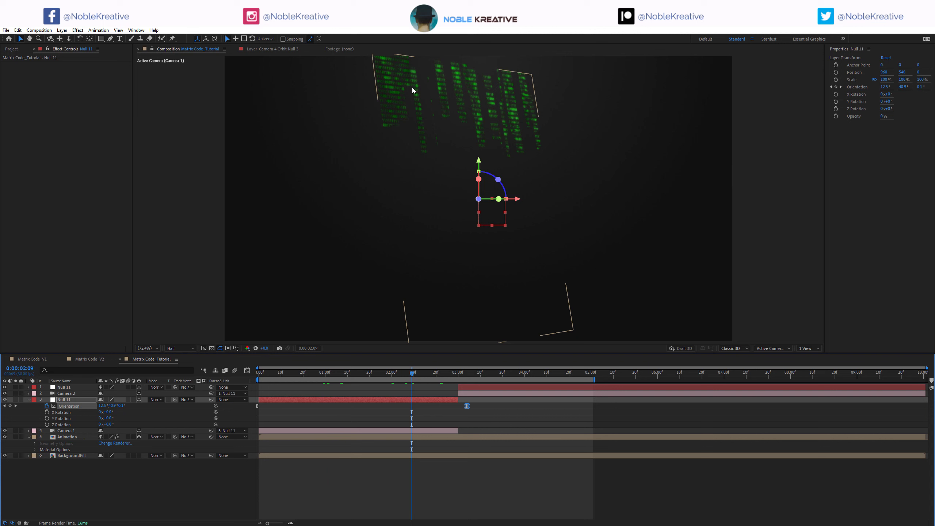
Step: Apply the Motion Tile effect to the Animation___ layer and place it above Glow in the effect order
{"action": "left_click", "coordinate": [63, 438]}
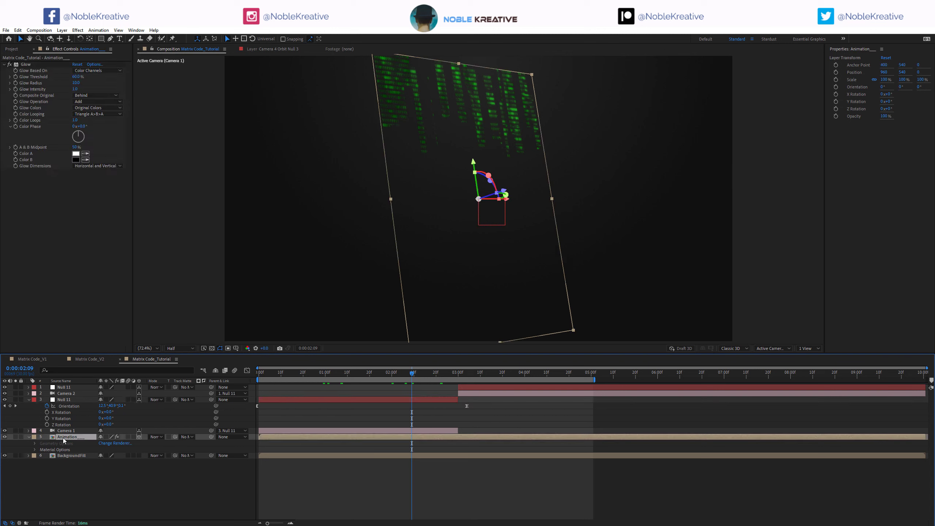
{"action": "key", "text": "ctrl+space"}
{"action": "type", "text": "motion tile"}
{"action": "key", "text": "Return"}
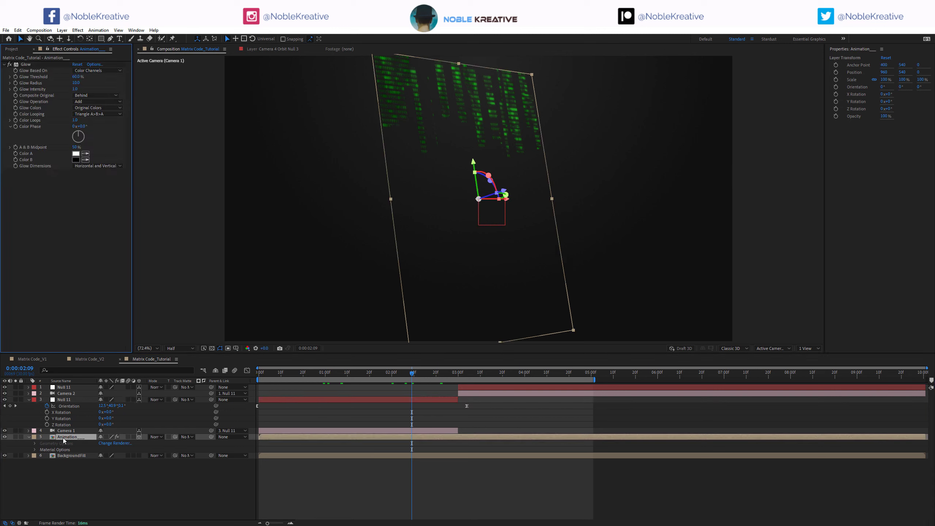
{"action": "left_click_drag", "start_coordinate": [33, 173], "coordinate": [27, 65]}
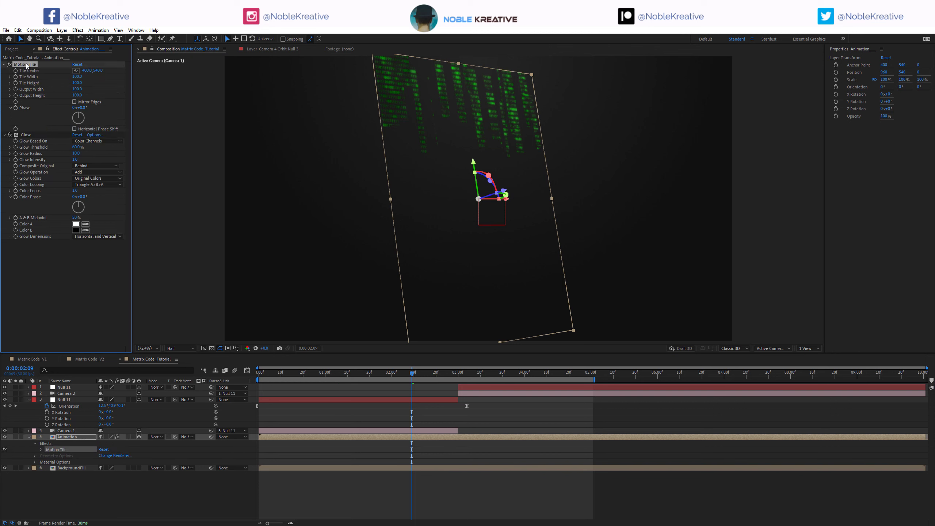
Step: Set Motion Tile's Output Width to 500 and Output Height to 200, with Mirror Edges enabled
{"action": "left_click", "coordinate": [77, 89]}
{"action": "type", "text": "500"}
{"action": "left_click", "coordinate": [79, 95]}
{"action": "type", "text": "200"}
{"action": "key", "text": "Return"}
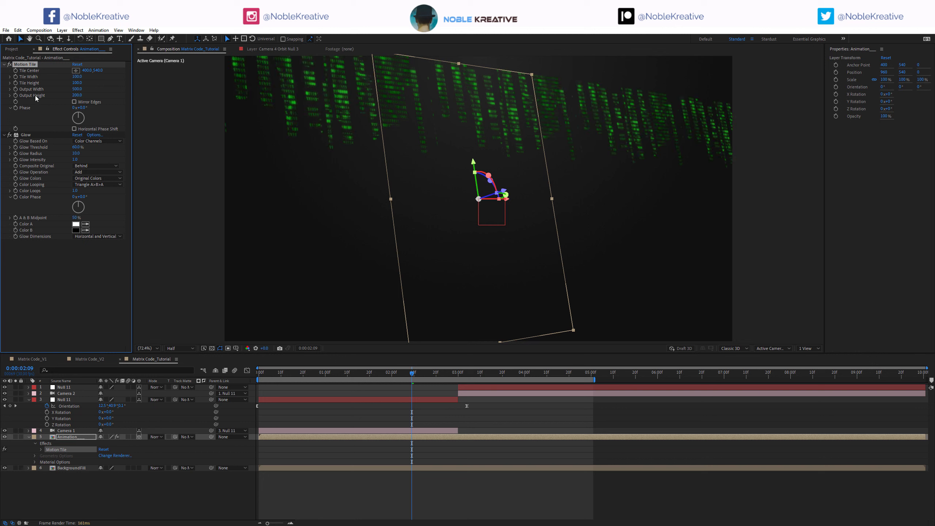
{"action": "left_click", "coordinate": [93, 103]}
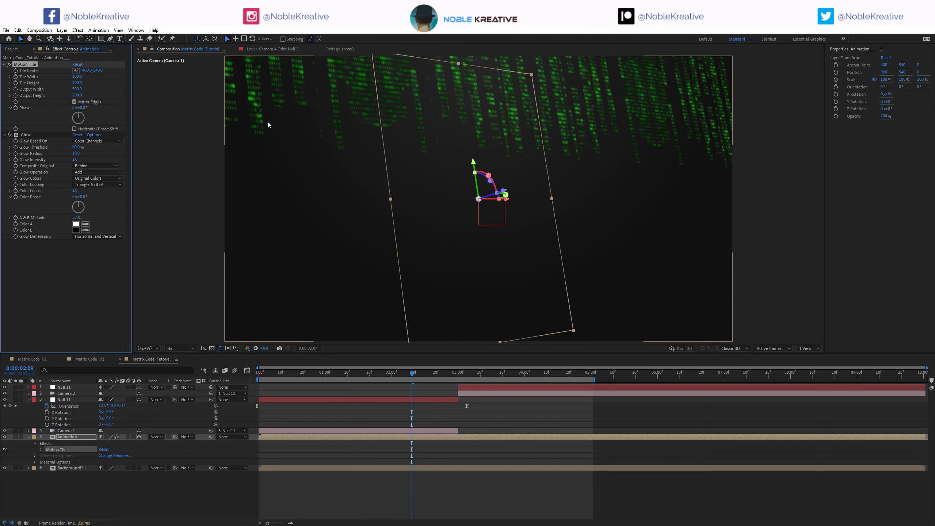
Step: Try several Motion Tile Phase angles, set Phase to -25°, and check the first camera segment
{"action": "left_click_drag", "start_coordinate": [70, 109], "coordinate": [67, 107]}
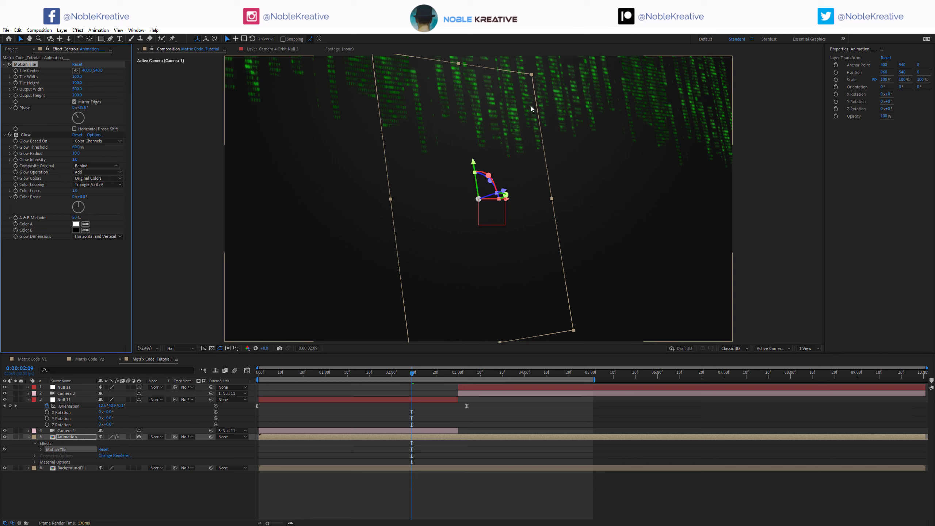
{"action": "left_click_drag", "start_coordinate": [79, 108], "coordinate": [346, 366]}
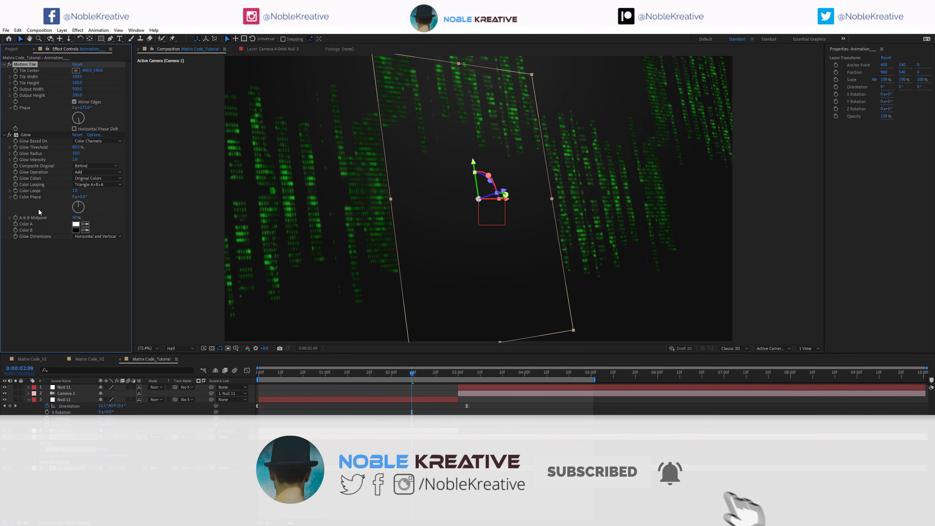
{"action": "left_click", "coordinate": [74, 117]}
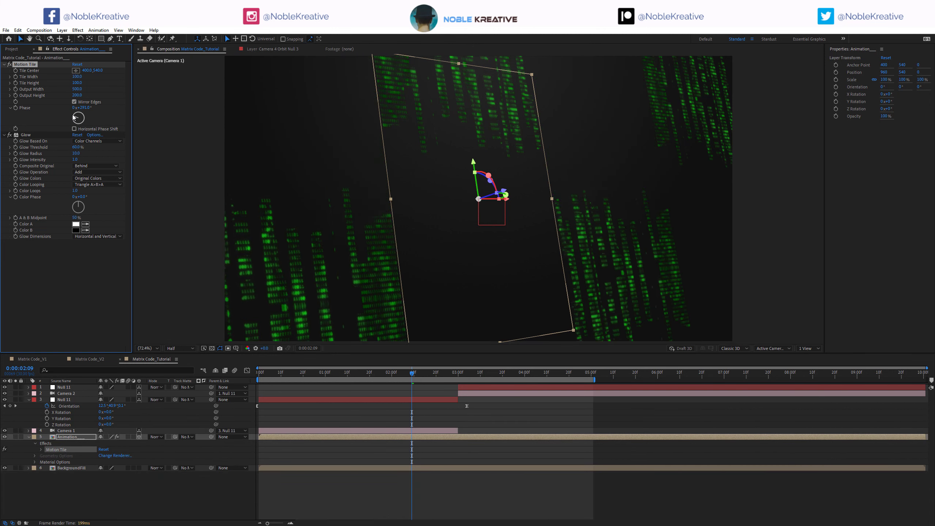
{"action": "left_click_drag", "start_coordinate": [73, 117], "coordinate": [72, 111]}
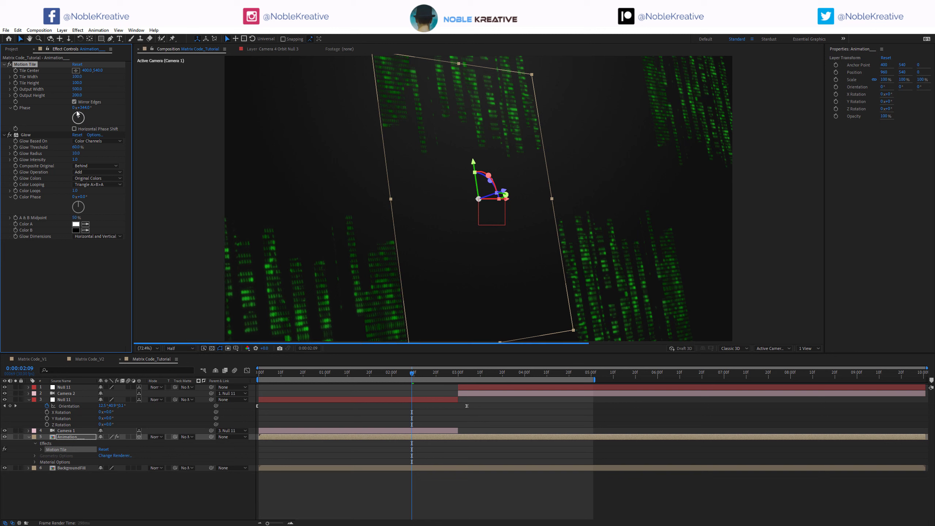
{"action": "left_click", "coordinate": [81, 107]}
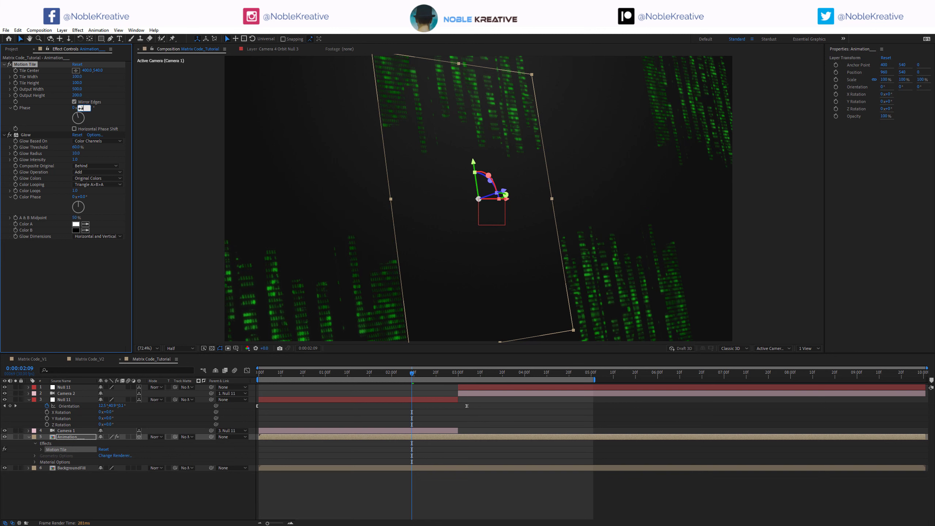
{"action": "type", "text": "-25"}
{"action": "key", "text": "Return"}
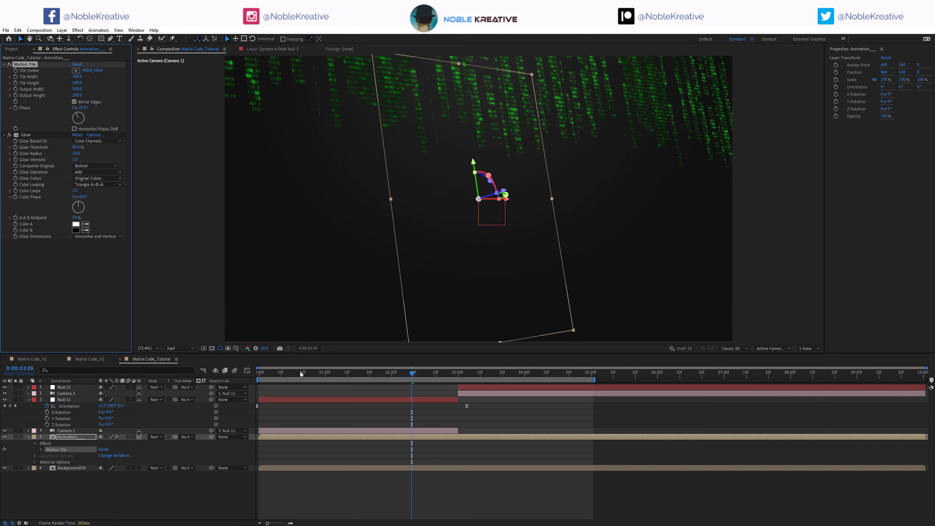
{"action": "left_click_drag", "start_coordinate": [296, 371], "coordinate": [343, 372]}
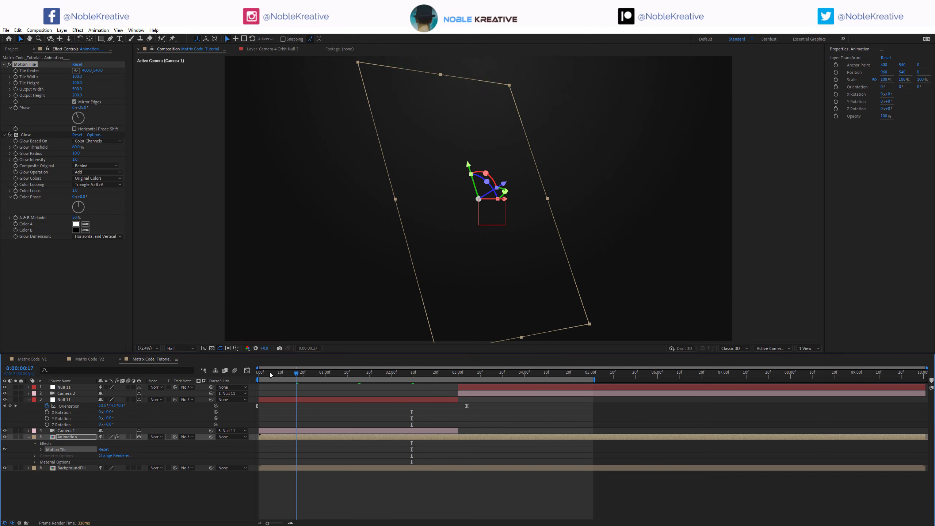
{"action": "left_click", "coordinate": [370, 372]}
{"action": "key", "text": "space"}
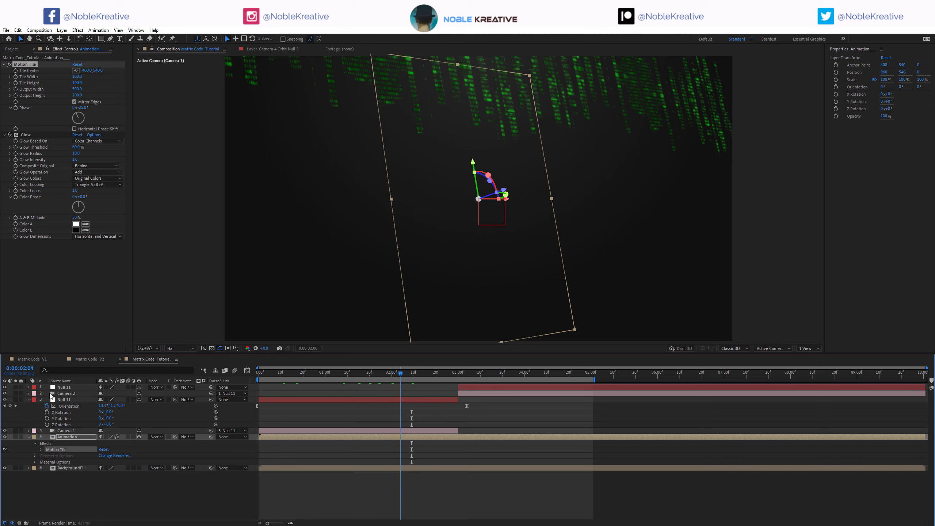
Step: Try increasing the first orbit null's Y position and check the camera framing across its segment
{"action": "left_click", "coordinate": [65, 399]}
{"action": "key", "text": "p"}
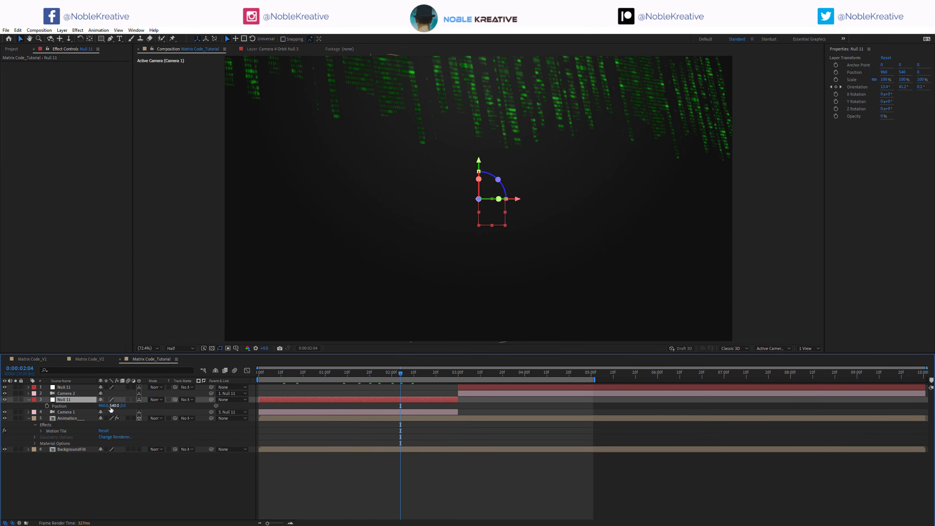
{"action": "left_click_drag", "start_coordinate": [110, 405], "coordinate": [203, 405]}
{"action": "left_click_drag", "start_coordinate": [341, 377], "coordinate": [305, 376]}
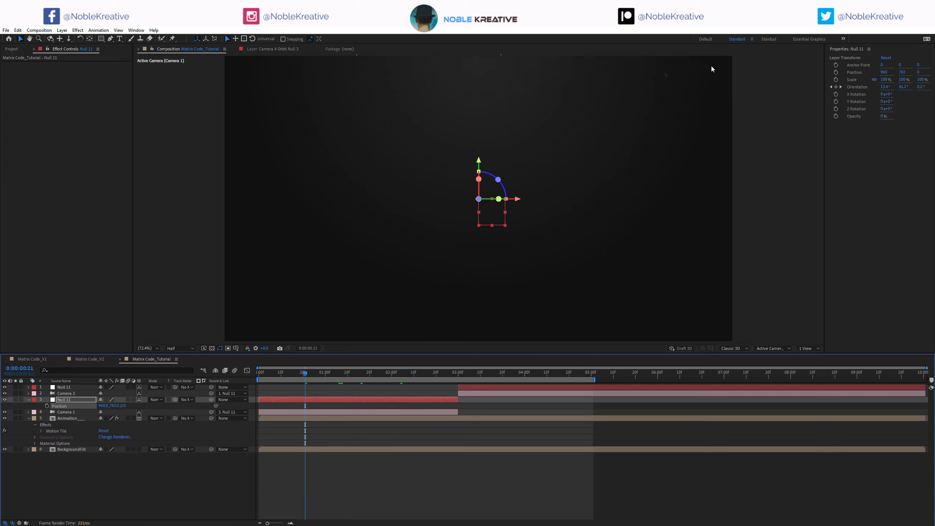
{"action": "left_click", "coordinate": [354, 378]}
{"action": "left_click", "coordinate": [363, 401]}
{"action": "left_click", "coordinate": [394, 378]}
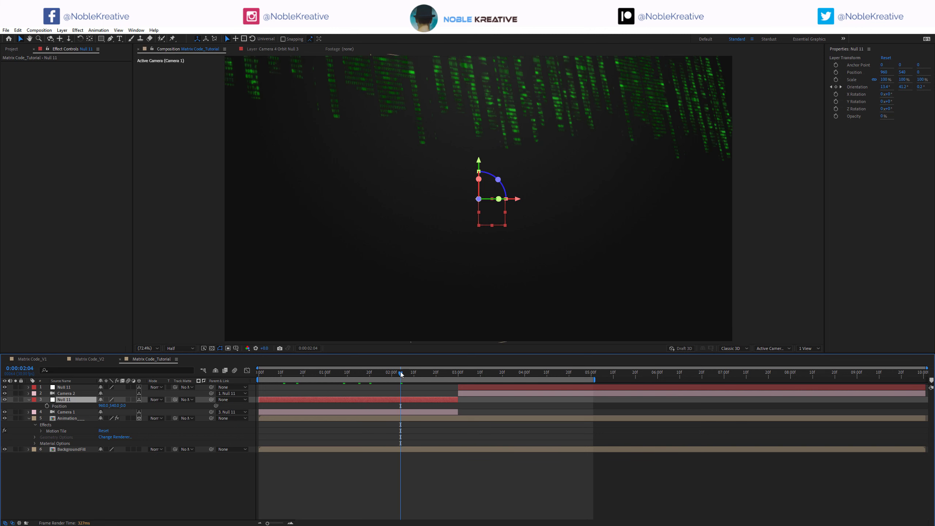
Step: Keyframe the second orbit null's Position at 0:00:02:27, and at 0:00:04:17 with Z at about -291
{"action": "left_click", "coordinate": [423, 373]}
{"action": "left_click", "coordinate": [485, 388]}
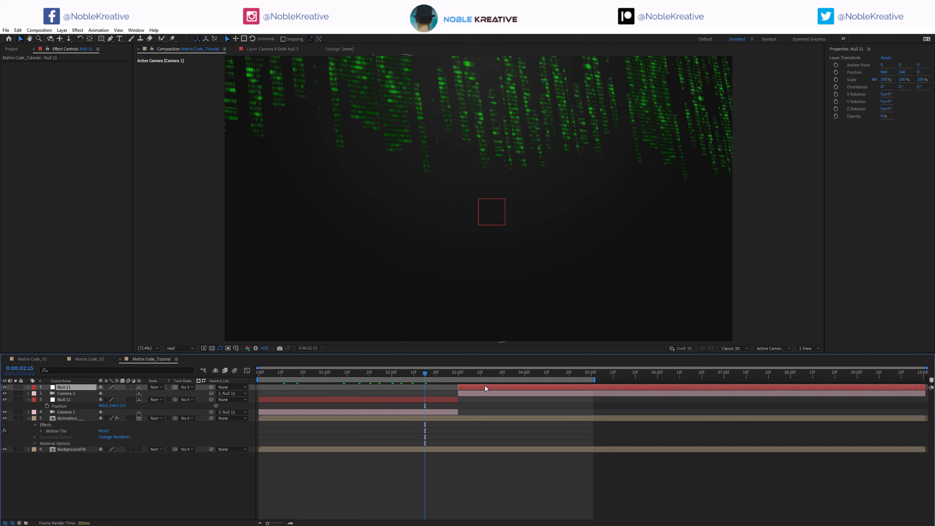
{"action": "key", "text": "p"}
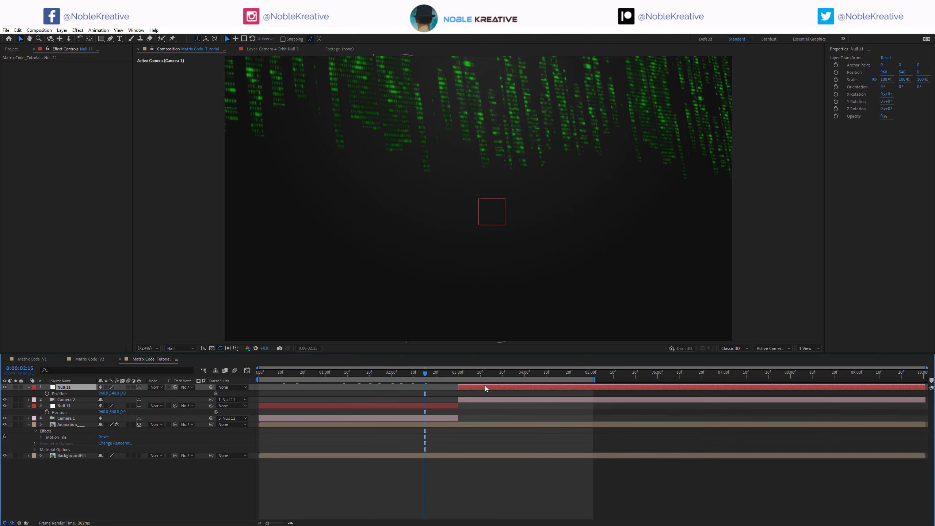
{"action": "left_click", "coordinate": [451, 374]}
{"action": "key", "text": "alt+shift+p"}
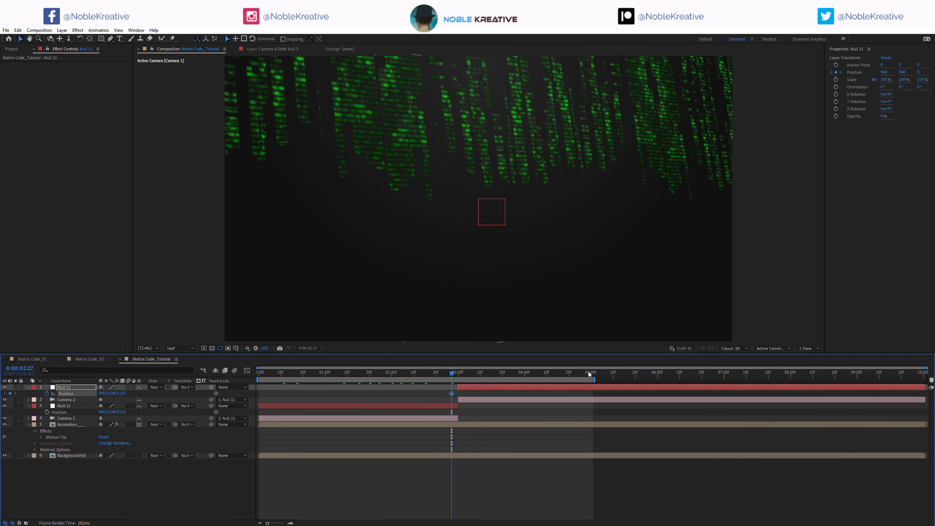
{"action": "left_click", "coordinate": [563, 376]}
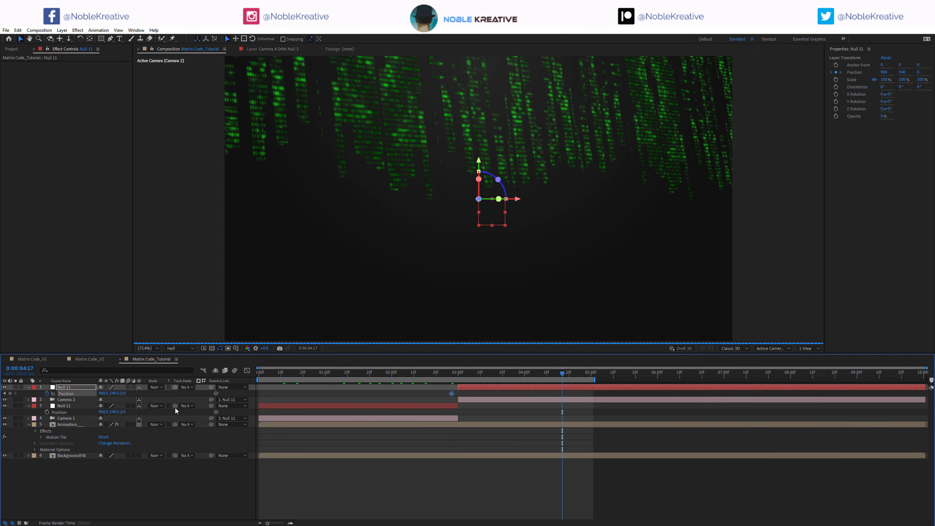
{"action": "left_click_drag", "start_coordinate": [119, 396], "coordinate": [20, 400]}
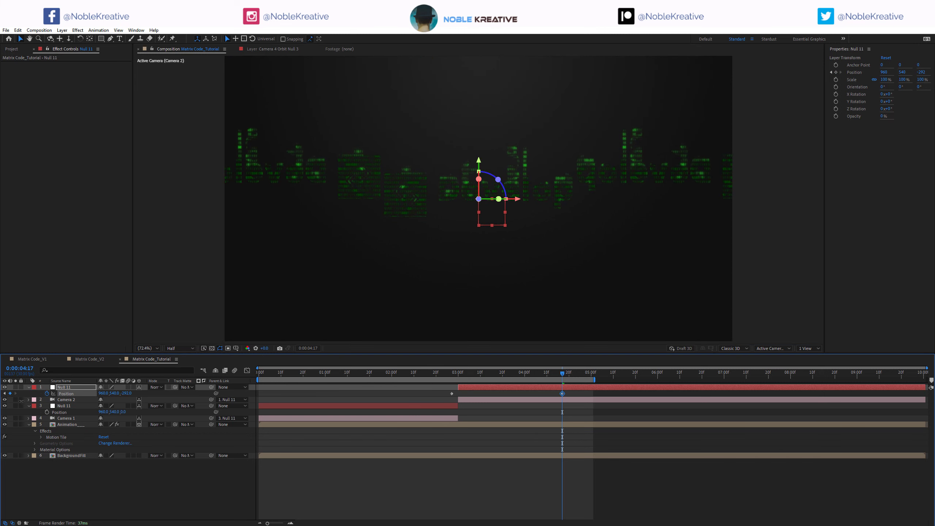
Step: Add a Position keyframe with Z at about -471 at the composition's end, and apply Easy Ease to all the second null's keyframes
{"action": "key", "text": "End"}
{"action": "left_click_drag", "start_coordinate": [443, 392], "coordinate": [928, 404]}
{"action": "key", "text": "F9"}
Step: Reveal the first null's keyframes, and keyframe Motion Tile's Output Width and Output Height on the Animation___ layer at 0:00:03:00
{"action": "left_click", "coordinate": [322, 407]}
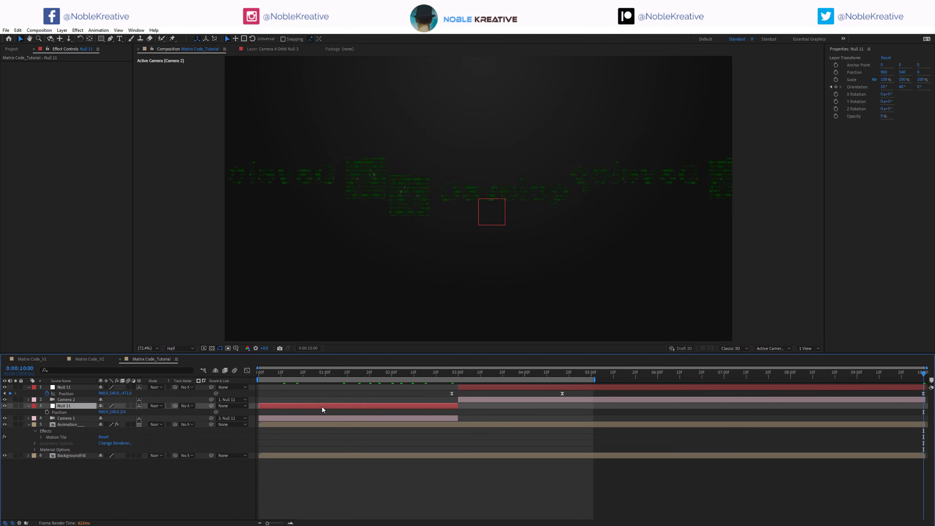
{"action": "key", "text": "u"}
{"action": "left_click", "coordinate": [489, 375]}
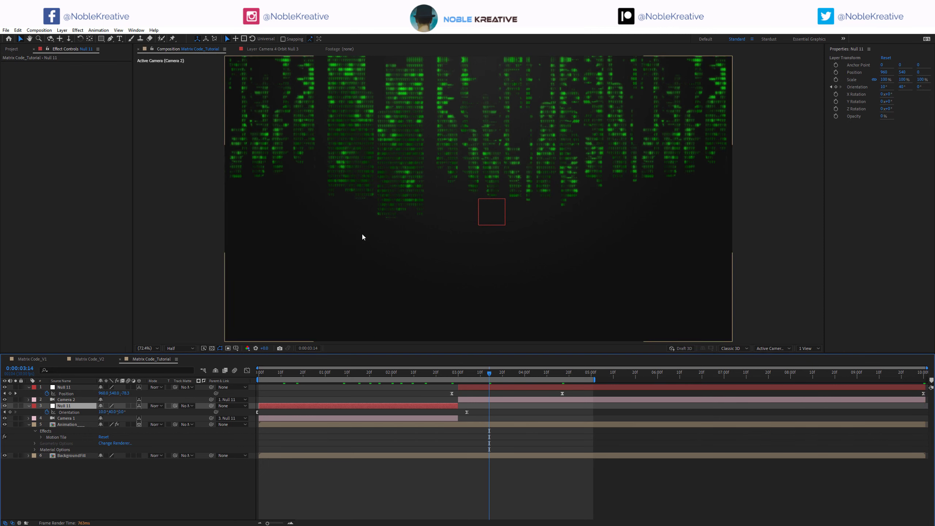
{"action": "left_click", "coordinate": [479, 399]}
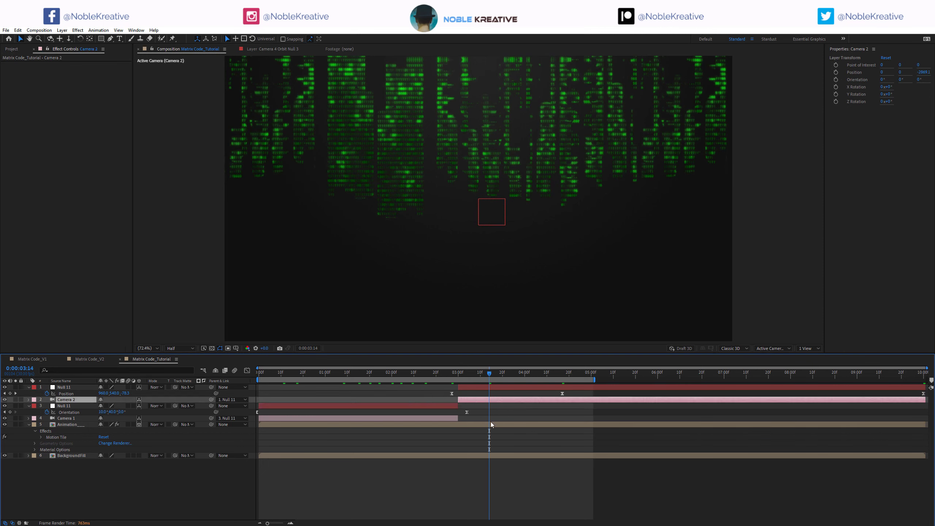
{"action": "left_click", "coordinate": [456, 373]}
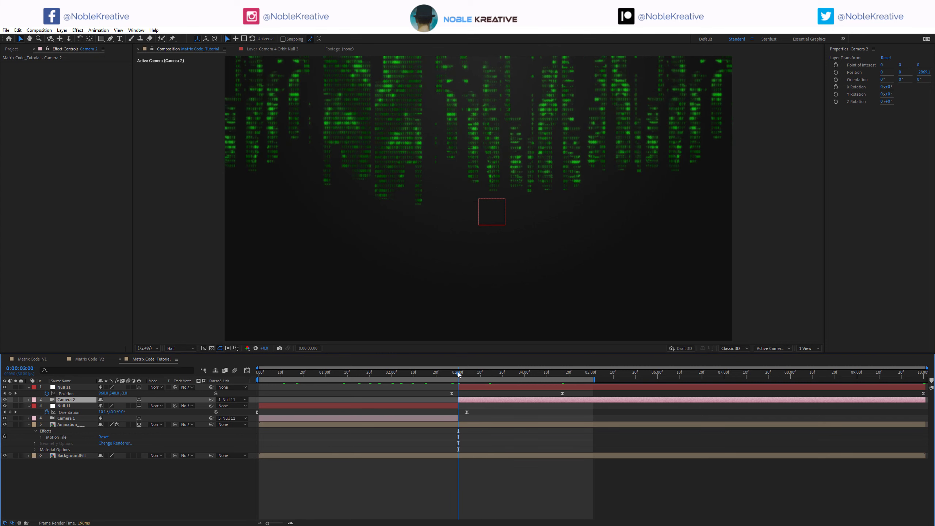
{"action": "left_click", "coordinate": [86, 423]}
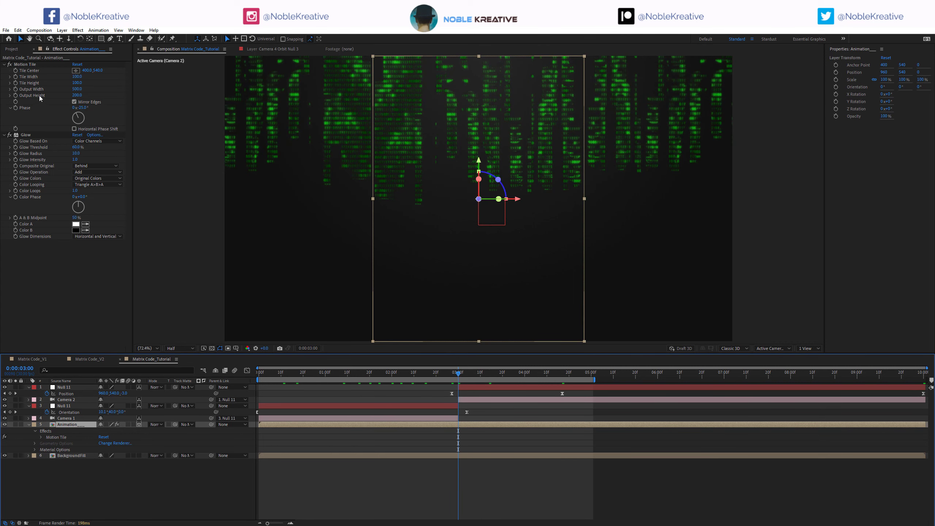
{"action": "left_click", "coordinate": [17, 96]}
{"action": "left_click", "coordinate": [25, 64]}
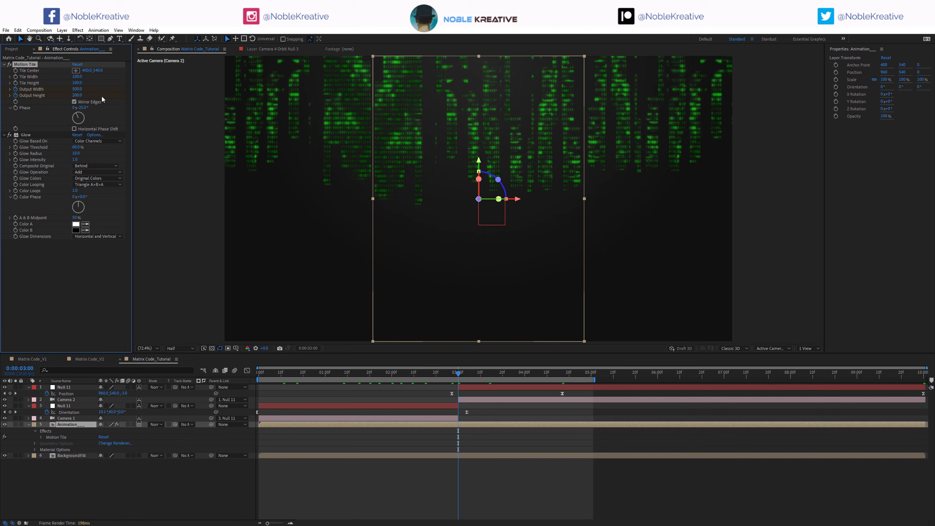
{"action": "key", "text": "u"}
Step: Move both Motion Tile keyframes one frame earlier to 0:00:02:29, and set Output Width and Output Height to 100 at 0:00:03:00
{"action": "scroll", "coordinate": [461, 444], "scroll_direction": "up", "scroll_amount": 4}
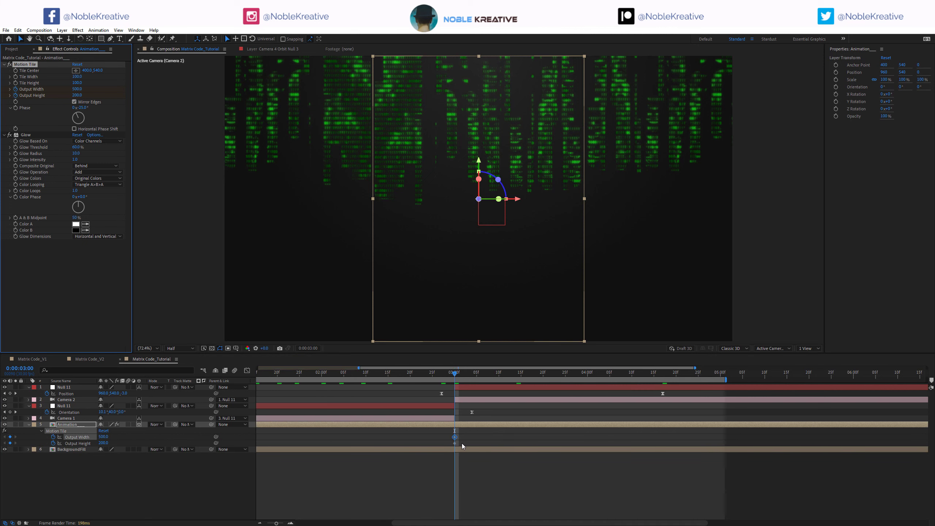
{"action": "scroll", "coordinate": [441, 438], "scroll_direction": "up", "scroll_amount": 3}
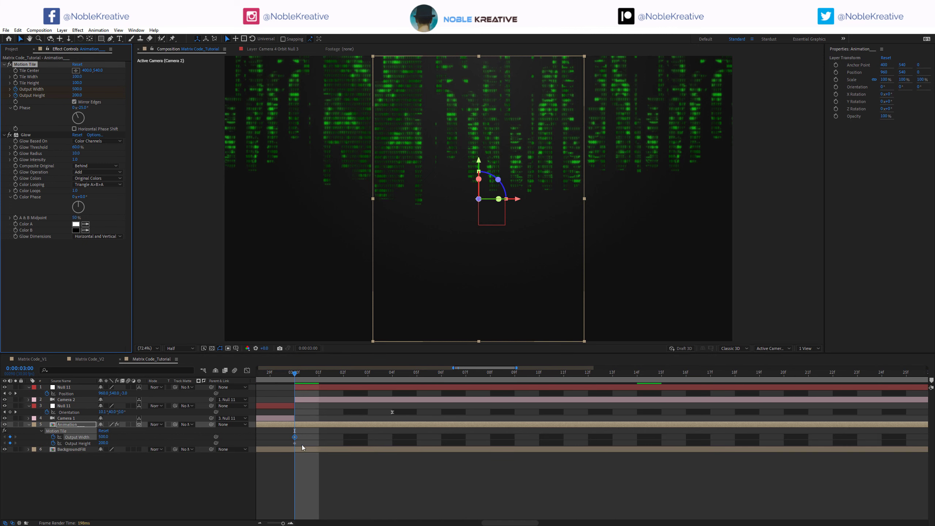
{"action": "scroll", "coordinate": [405, 439], "scroll_direction": "left", "scroll_amount": 5}
{"action": "left_click_drag", "start_coordinate": [518, 433], "coordinate": [483, 443]}
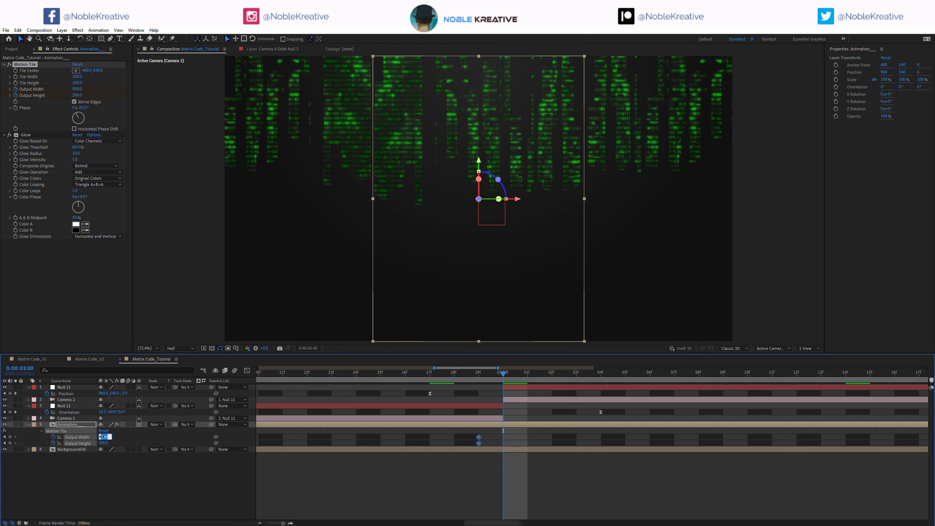
{"action": "key", "text": "Return"}
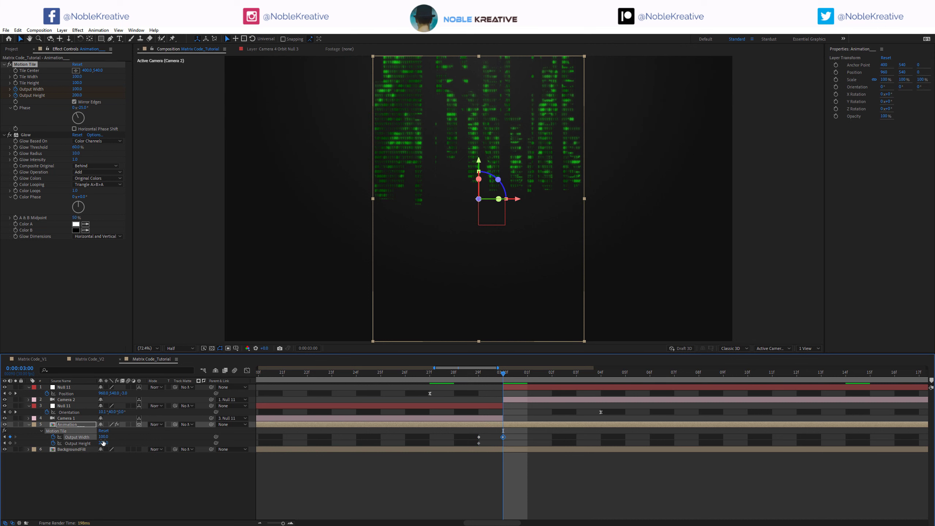
{"action": "key", "text": "Return"}
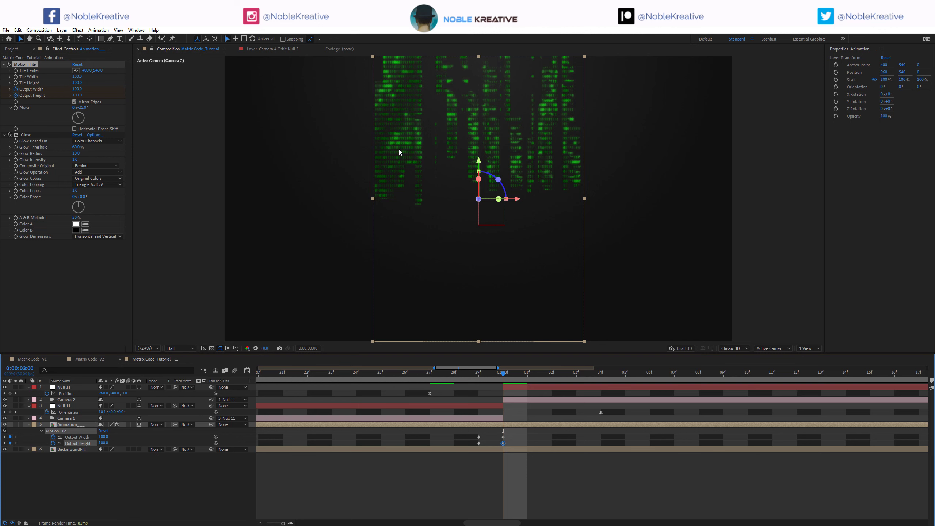
Step: Preview the second camera segment from 0:00:03:00 with the full composition duration in the timeline
{"action": "left_click", "coordinate": [533, 473]}
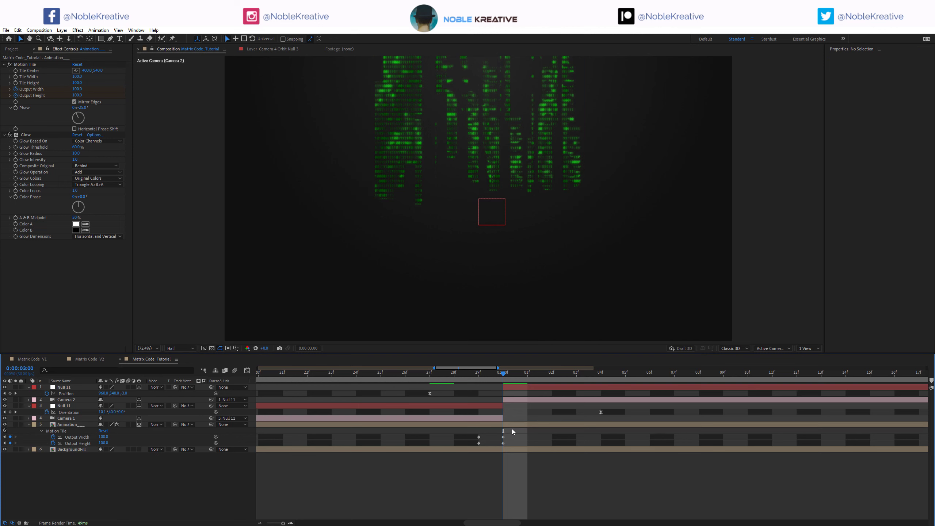
{"action": "key", "text": "minus"}
{"action": "key", "text": "minus"}
{"action": "key", "text": "minus"}
{"action": "key", "text": "space"}
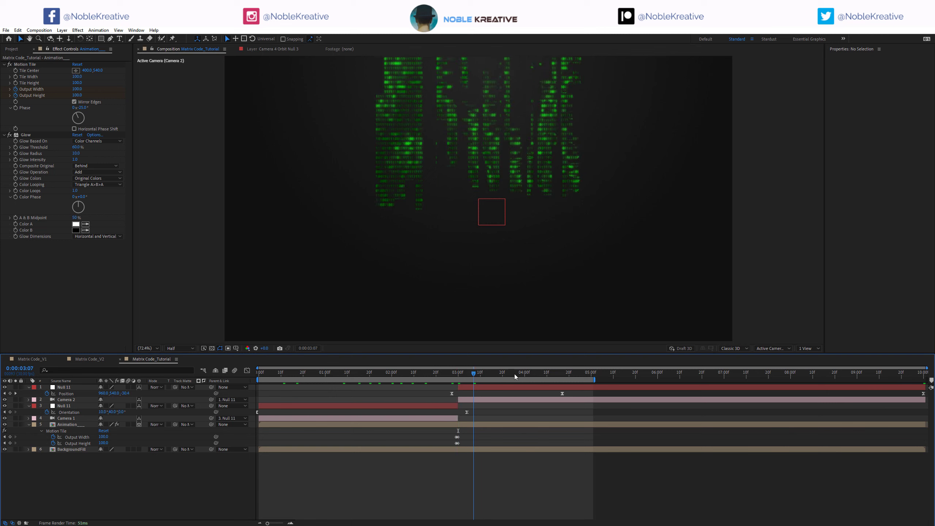
Step: Preview the composition from its start, and duplicate the Animation___ layer three times
{"action": "left_click_drag", "start_coordinate": [462, 379], "coordinate": [191, 385]}
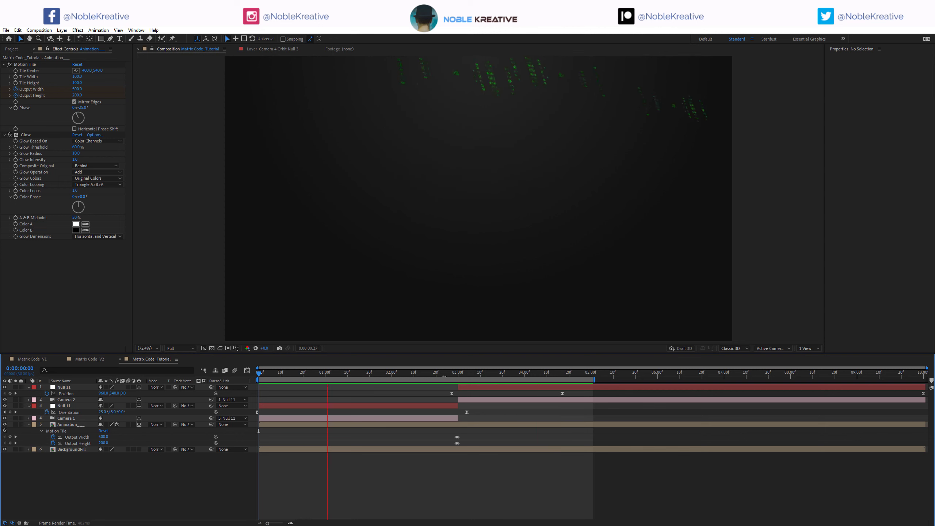
{"action": "key", "text": "space"}
{"action": "left_click", "coordinate": [79, 424]}
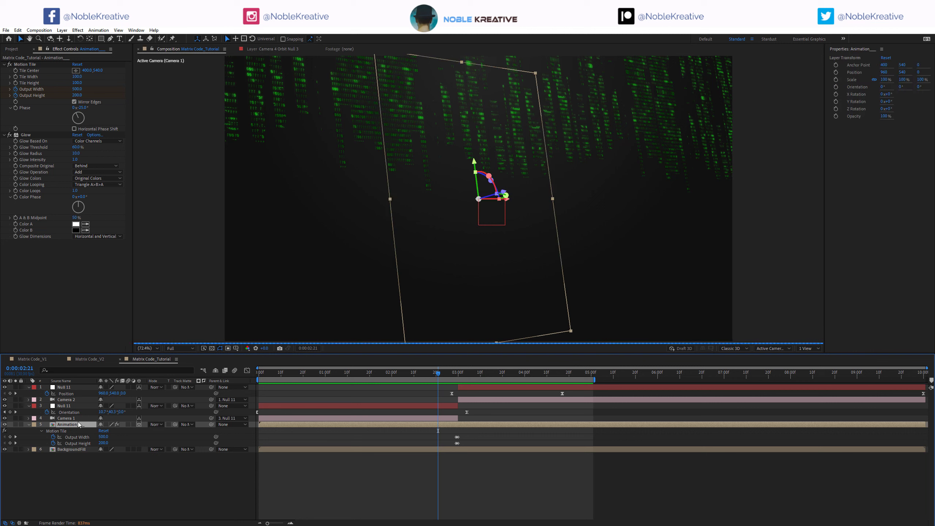
{"action": "key", "text": "ctrl+d"}
{"action": "key", "text": "ctrl+d"}
{"action": "key", "text": "ctrl+d"}
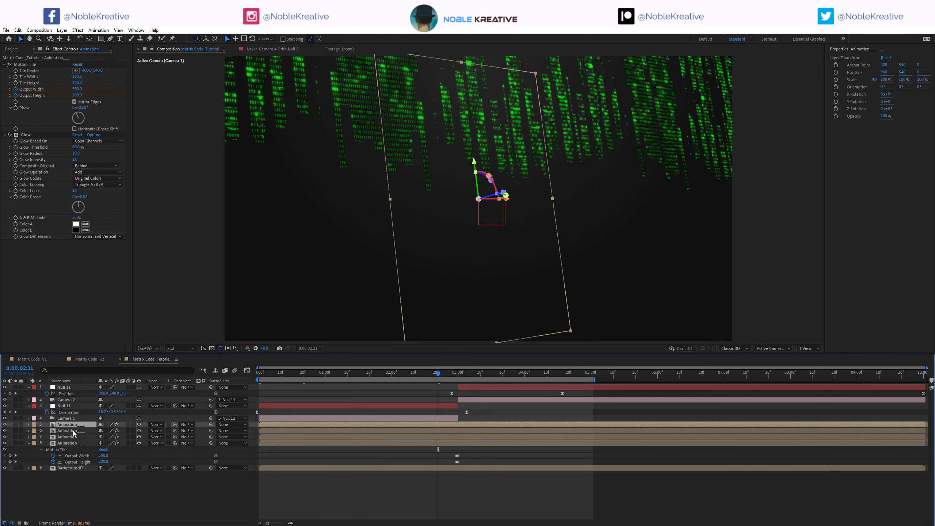
Step: Reveal the Position and Opacity properties of all four Animation___ layers
{"action": "left_click", "coordinate": [73, 443], "text": "shift"}
{"action": "key", "text": "p"}
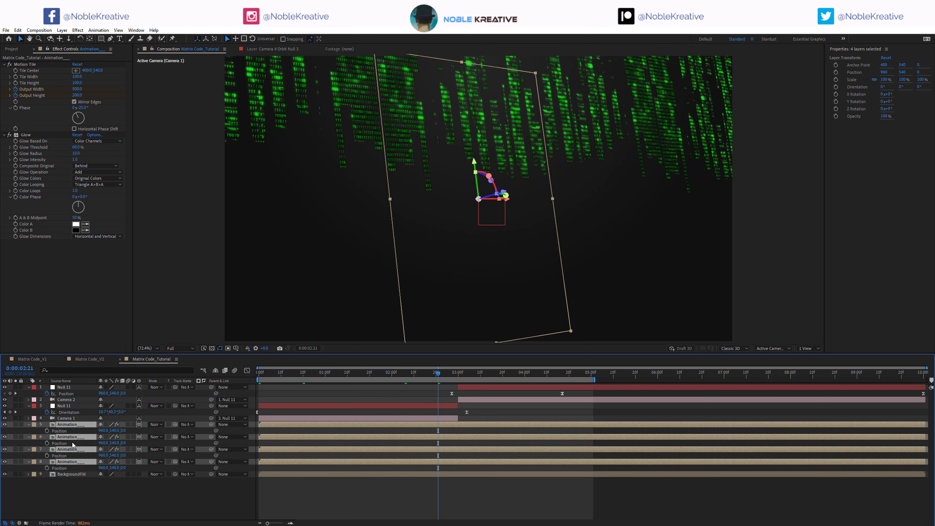
{"action": "key", "text": "shift+t"}
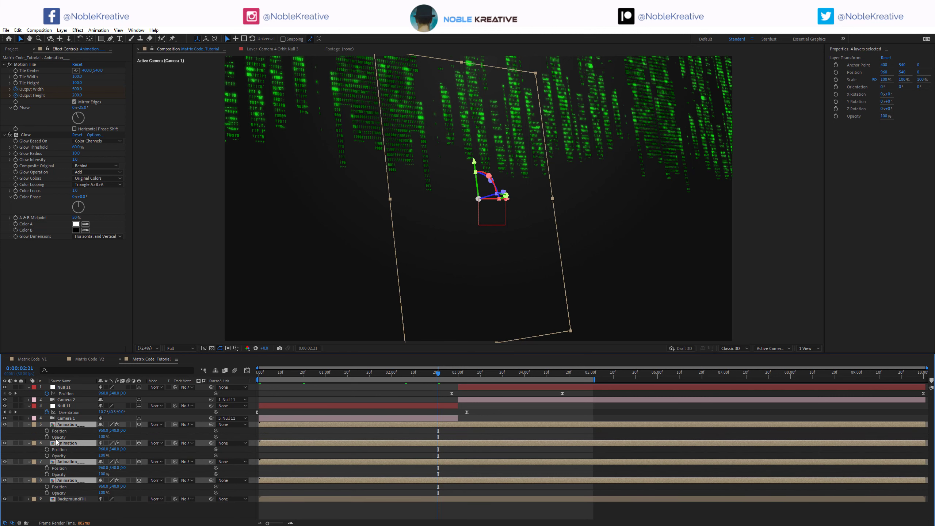
{"action": "left_click", "coordinate": [153, 437]}
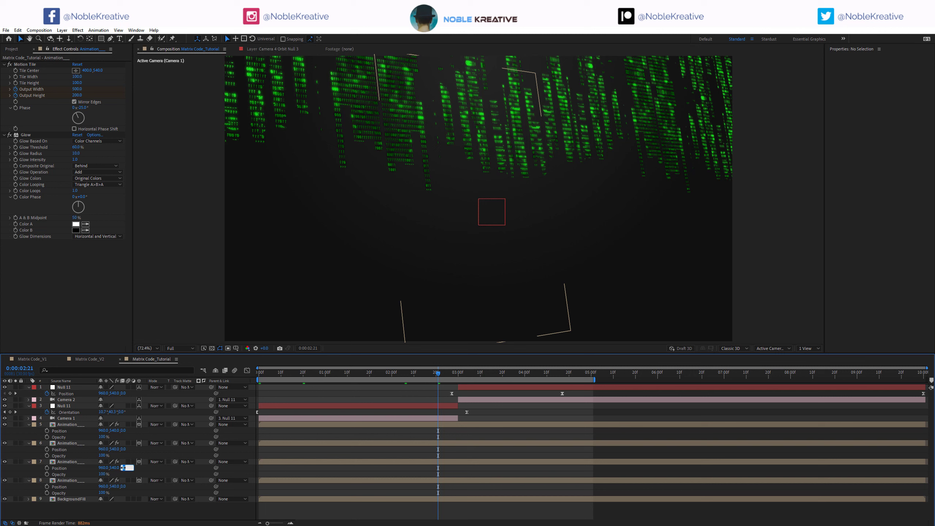
Step: Offset the upper three Animation___ layers in depth, with Position Z at 40, 20 and 10 from the topmost one down
{"action": "key", "text": "Return"}
{"action": "left_click", "coordinate": [125, 448]}
{"action": "type", "text": "20"}
{"action": "key", "text": "Return"}
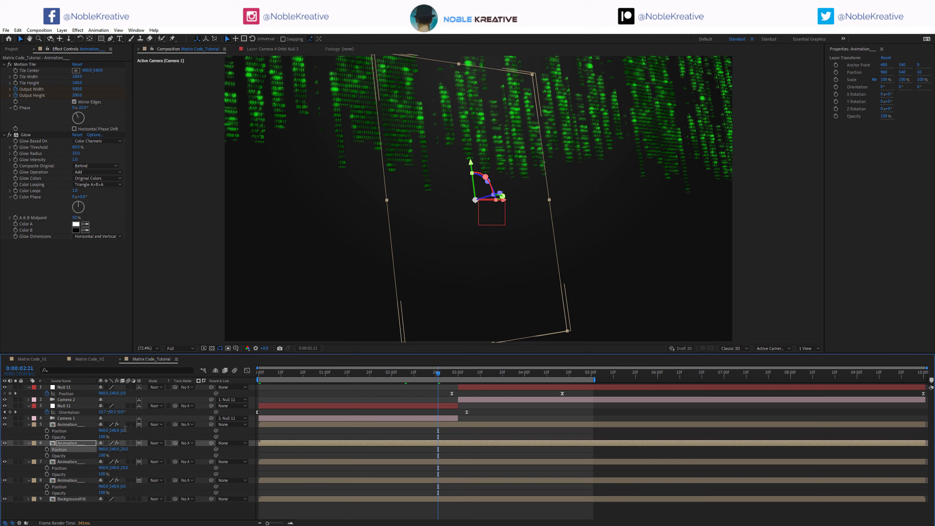
{"action": "left_click", "coordinate": [124, 430]}
{"action": "type", "text": "4"}
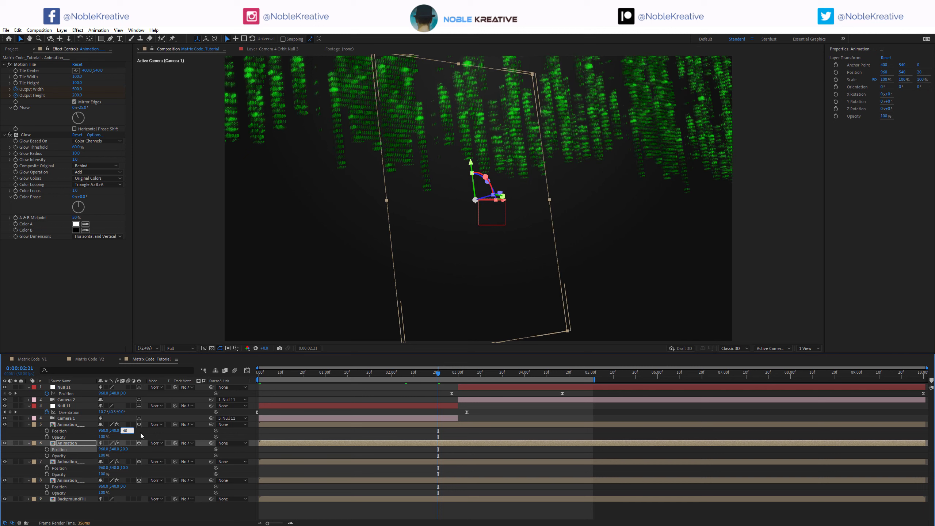
{"action": "type", "text": "0"}
{"action": "key", "text": "Return"}
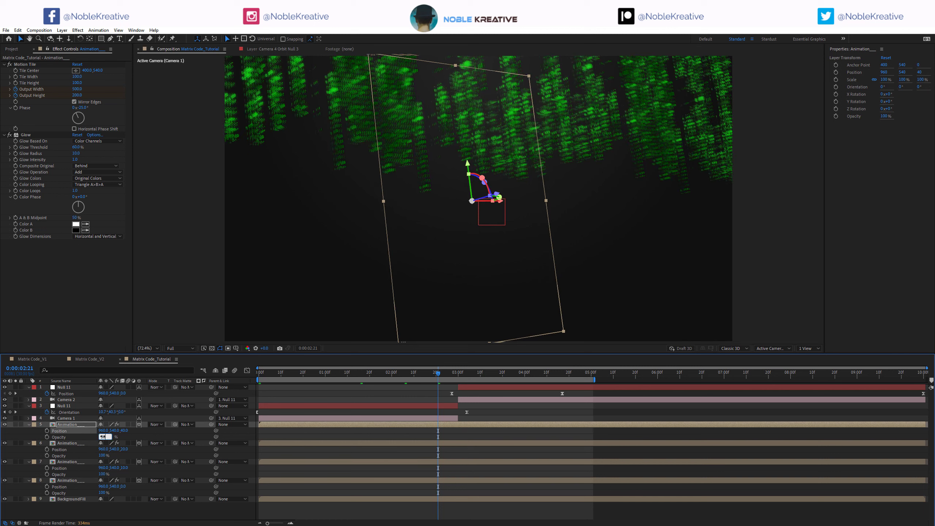
Step: Set the Opacity of the upper three Animation___ layers to 50%, 25% and 15% from the topmost one down
{"action": "left_click", "coordinate": [103, 436]}
{"action": "type", "text": "50"}
{"action": "key", "text": "Return"}
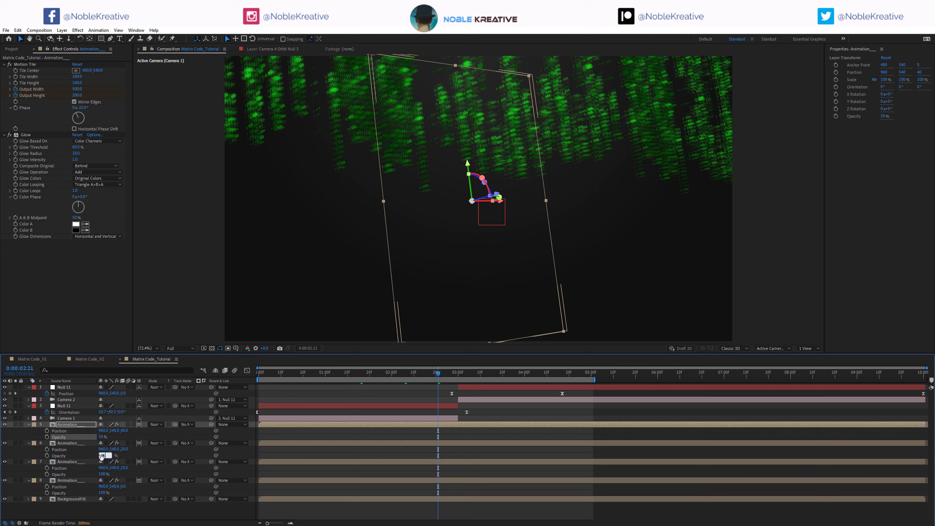
{"action": "key", "text": "Return"}
{"action": "left_click", "coordinate": [103, 474]}
{"action": "type", "text": "15"}
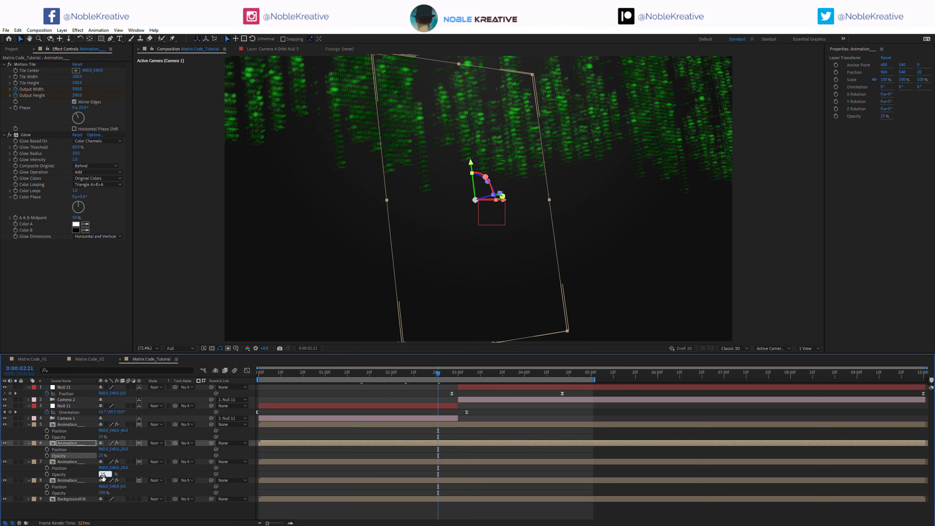
{"action": "key", "text": "Return"}
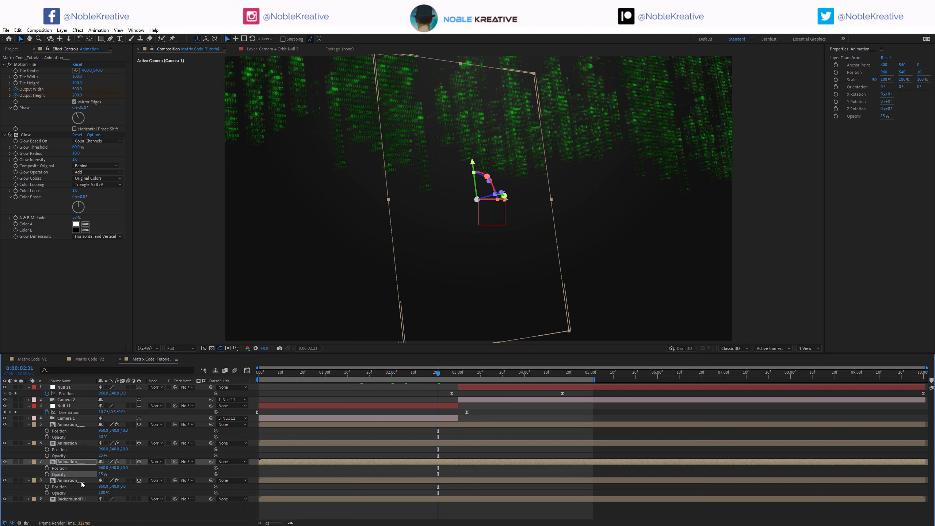
Step: Add the CC Cross Blur effect to the third Animation___ layer
{"action": "left_click", "coordinate": [71, 462]}
{"action": "right_click", "coordinate": [71, 462]}
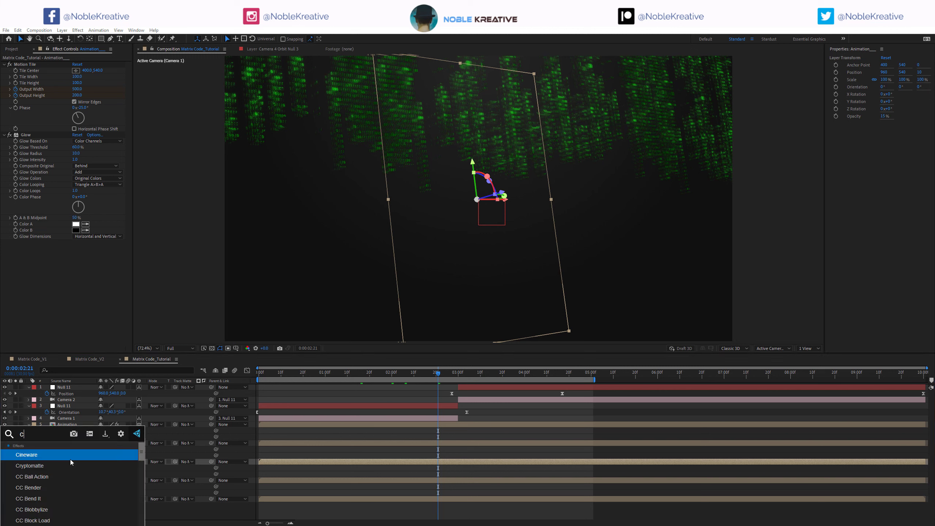
{"action": "key", "text": "Escape"}
{"action": "key", "text": "ctrl+z"}
{"action": "key", "text": "ctrl+z"}
{"action": "key", "text": "ctrl+z"}
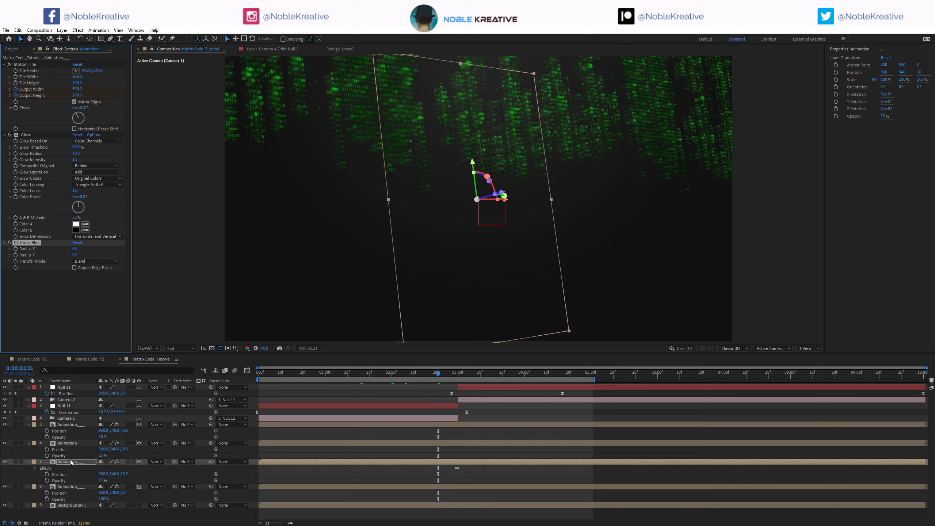
Step: Add Directional Blur with a Blur Length of 10 to the third Animation___ layer, ordered above CC Cross Blur
{"action": "key", "text": "ctrl+space"}
{"action": "type", "text": "dir"}
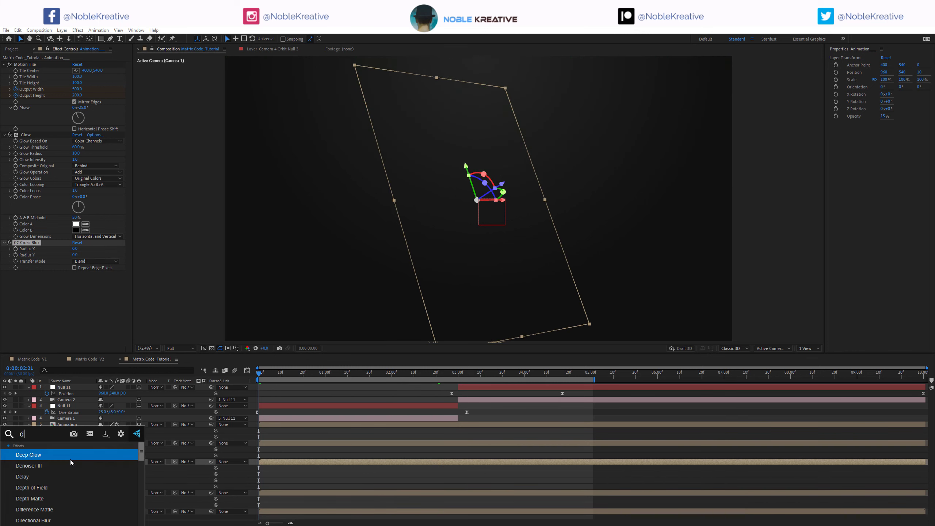
{"action": "key", "text": "Return"}
{"action": "left_click", "coordinate": [75, 301]}
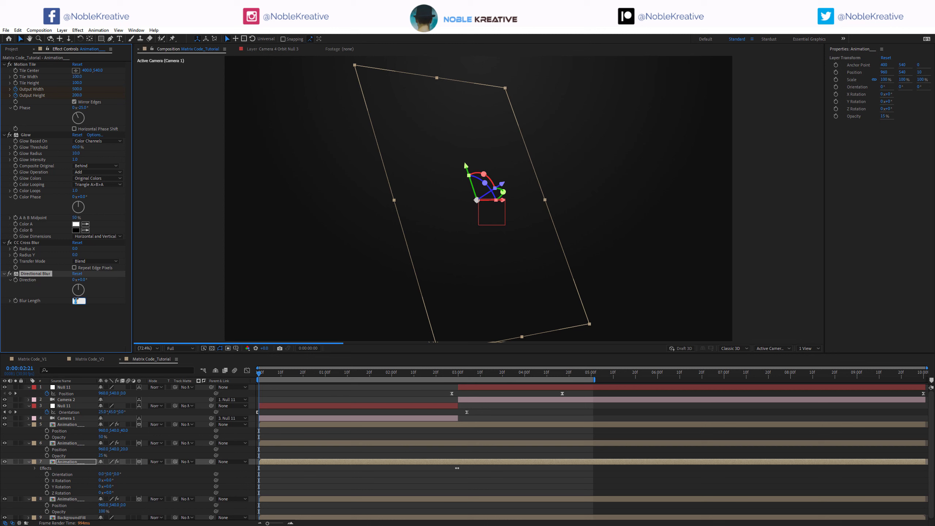
{"action": "key", "text": "Return"}
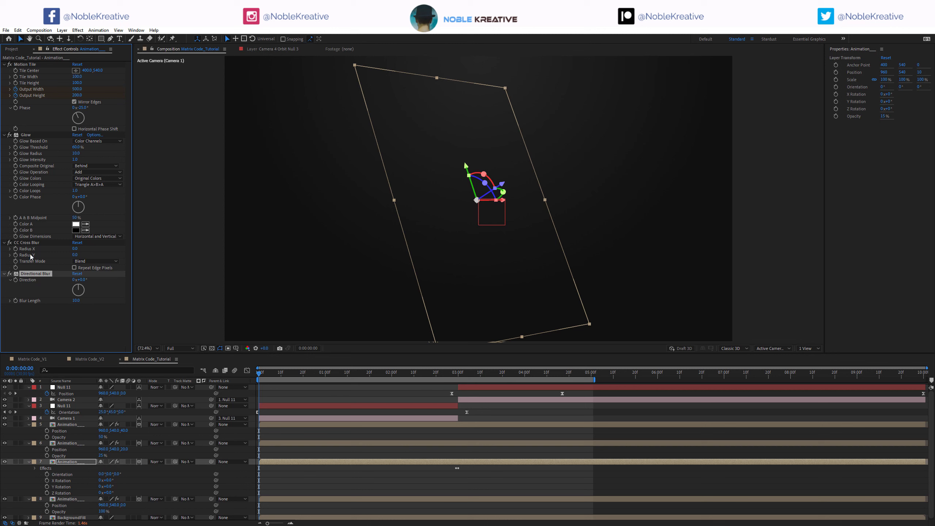
{"action": "left_click_drag", "start_coordinate": [26, 242], "coordinate": [207, 357]}
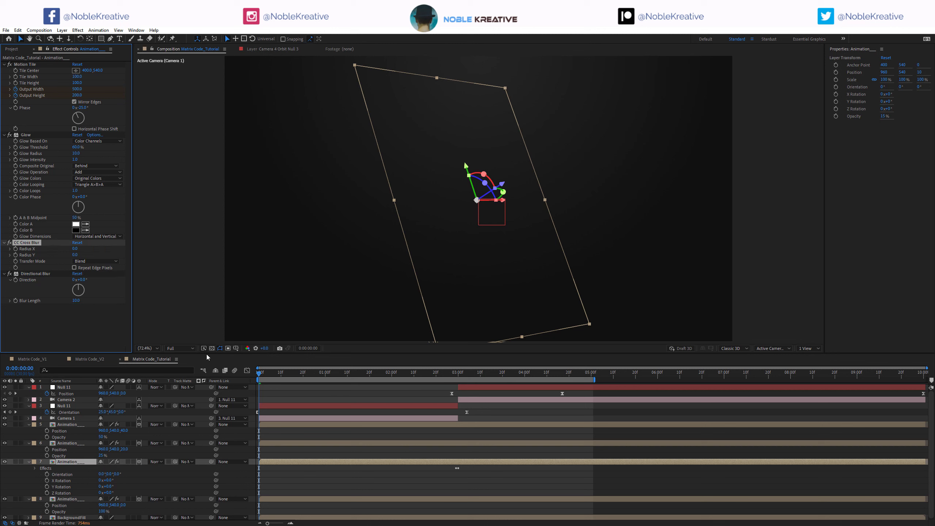
Step: Solo the third Animation___ layer at 0:00:01:25, and set CC Cross Blur's Radius Y to 100 with Repeat Edge Pixels enabled
{"action": "left_click", "coordinate": [350, 381]}
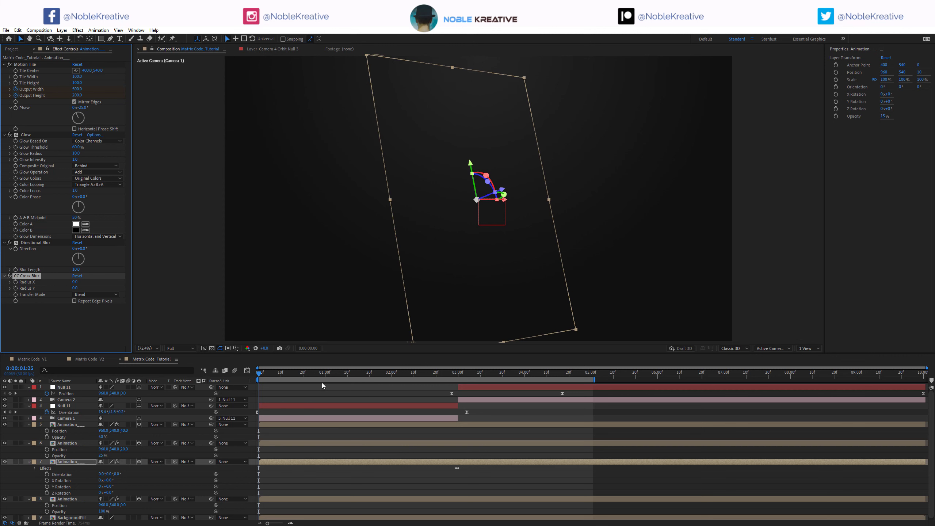
{"action": "left_click", "coordinate": [16, 461]}
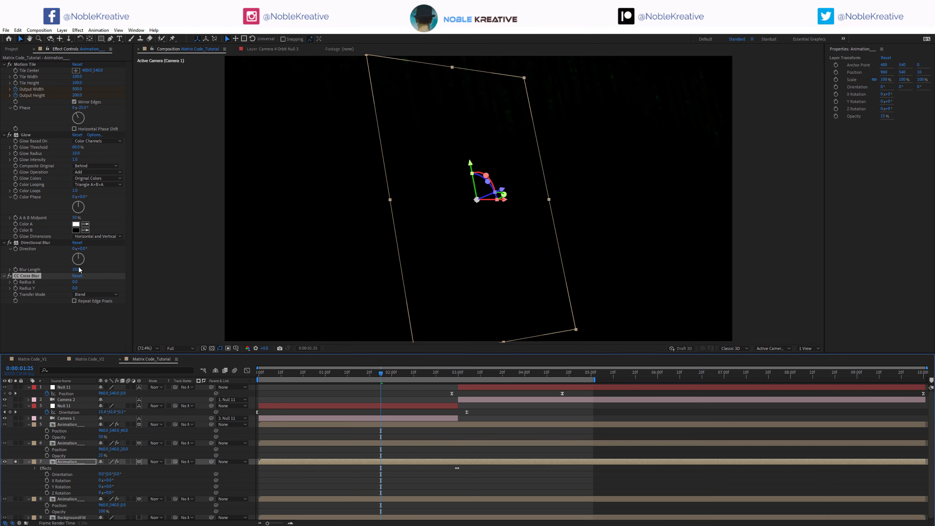
{"action": "left_click", "coordinate": [76, 288]}
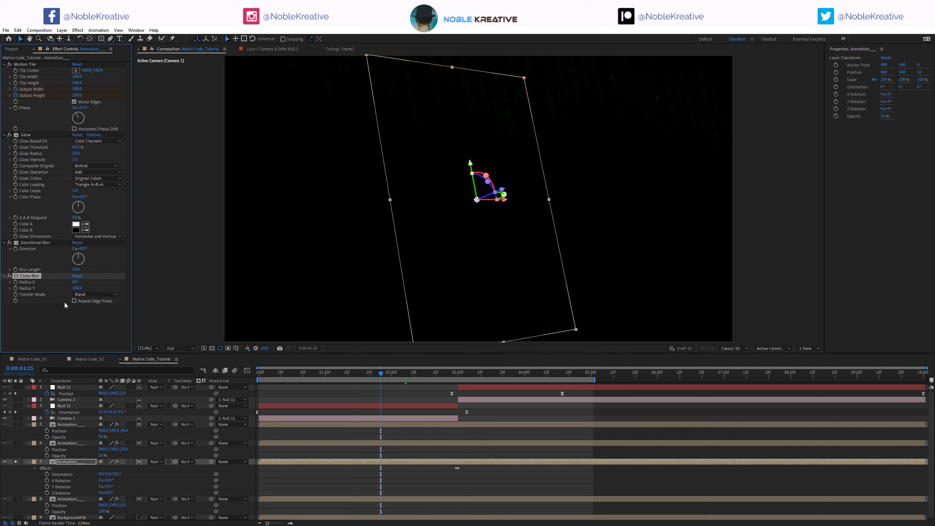
{"action": "left_click", "coordinate": [76, 300]}
Step: Copy Directional Blur and CC Cross Blur onto the topmost Animation___ layer, and solo that layer
{"action": "left_click", "coordinate": [31, 244]}
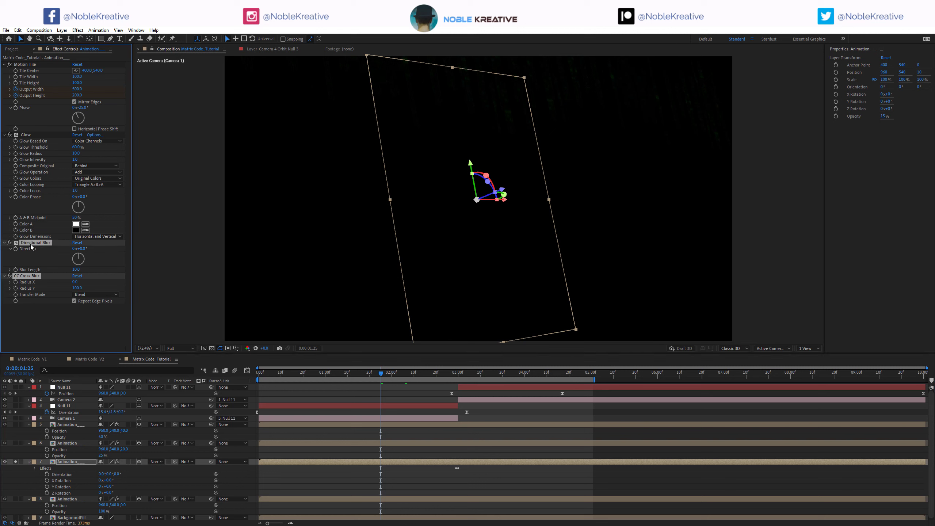
{"action": "left_click", "coordinate": [69, 425]}
{"action": "left_click", "coordinate": [15, 424]}
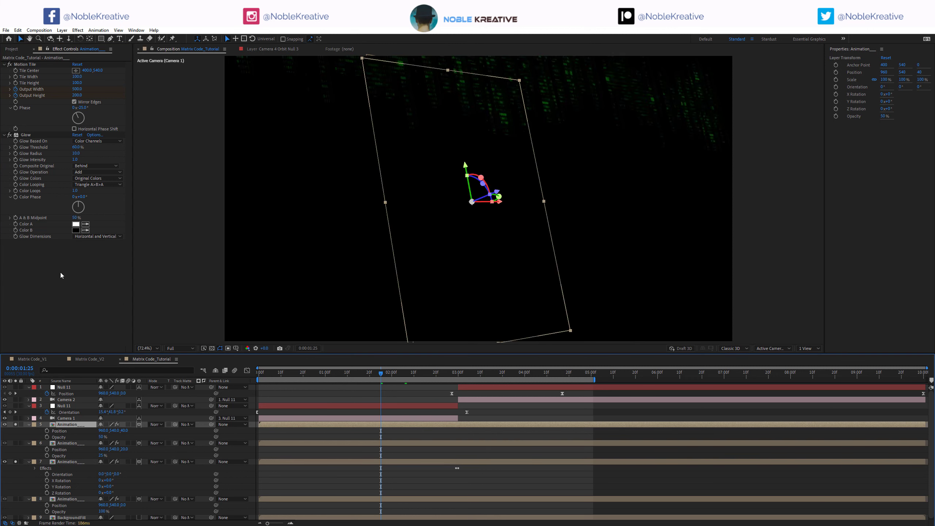
{"action": "key", "text": "ctrl+v"}
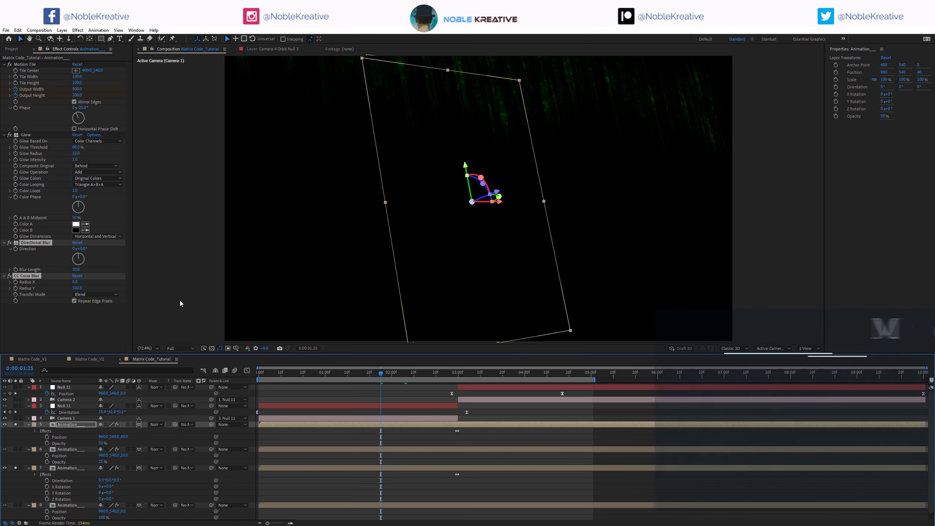
Step: Disable Directional Blur on the topmost Animation___ layer, and set Glow Intensity to 0.5 with Glow moved below CC Cross Blur
{"action": "left_click", "coordinate": [79, 314]}
{"action": "left_click", "coordinate": [9, 242]}
{"action": "left_click", "coordinate": [75, 159]}
{"action": "type", "text": "0.5"}
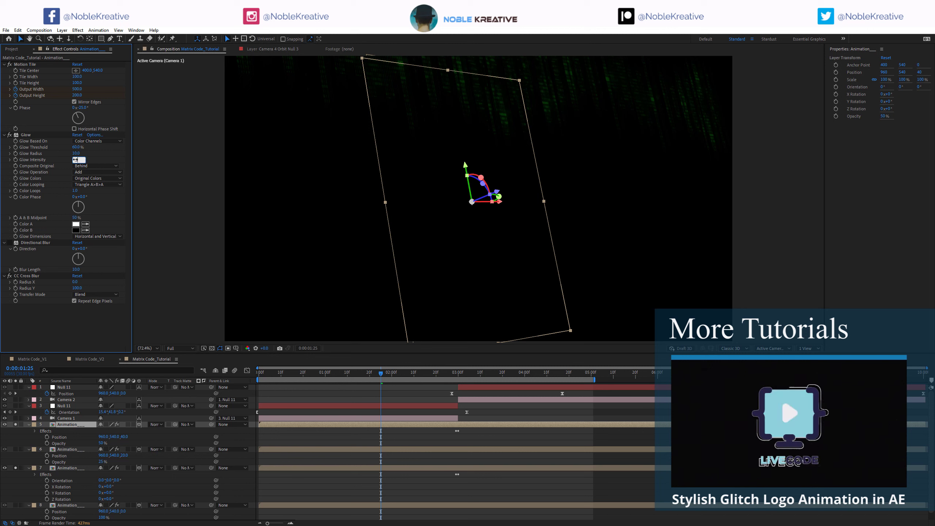
{"action": "left_click", "coordinate": [24, 136]}
{"action": "left_click_drag", "start_coordinate": [24, 139], "coordinate": [25, 315]}
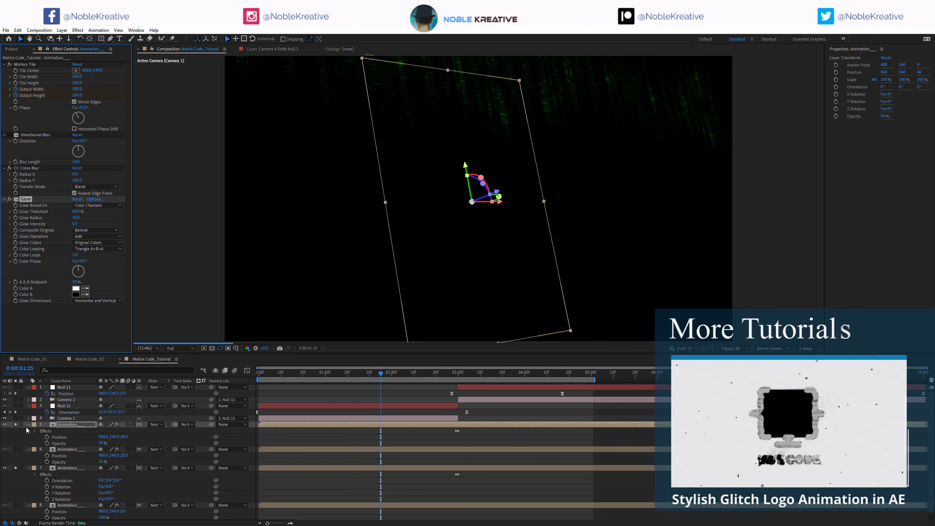
Step: Paste the Directional Blur and CC Cross Blur effects onto the second Animation___ layer
{"action": "left_click", "coordinate": [68, 450]}
{"action": "left_click", "coordinate": [35, 242]}
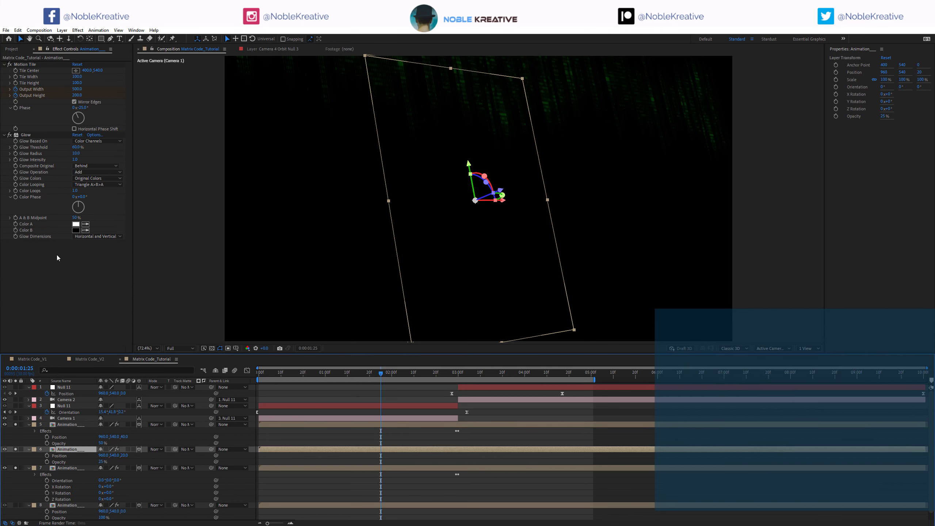
{"action": "left_click", "coordinate": [26, 275], "text": "shift"}
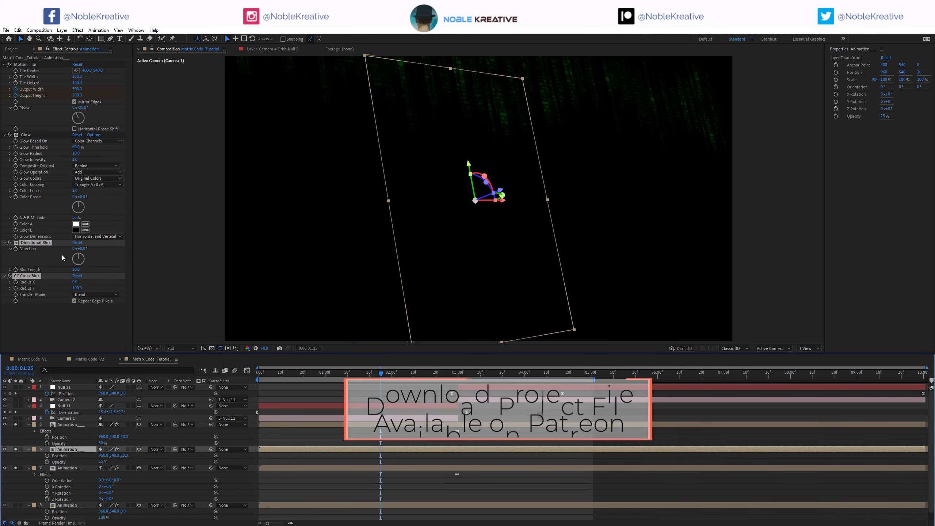
Step: Set Glow Intensity to 0.5 on the second Animation___ layer, and move Glow below both blur effects
{"action": "left_click", "coordinate": [75, 160]}
{"action": "type", "text": ".5"}
{"action": "left_click_drag", "start_coordinate": [25, 135], "coordinate": [22, 335]}
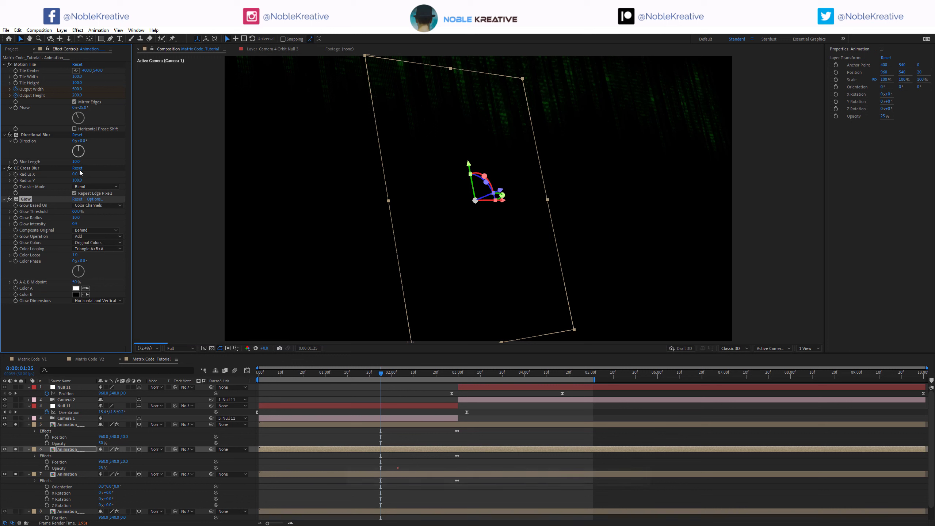
Step: Set CC Cross Blur's Radius Y to 50 on the second Animation___ layer
{"action": "left_click", "coordinate": [77, 180]}
{"action": "type", "text": "50"}
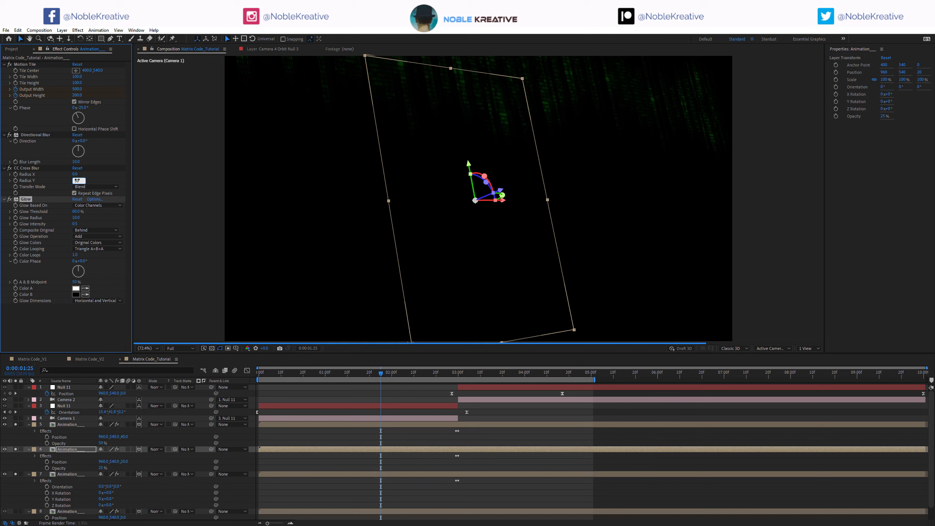
{"action": "key", "text": "Return"}
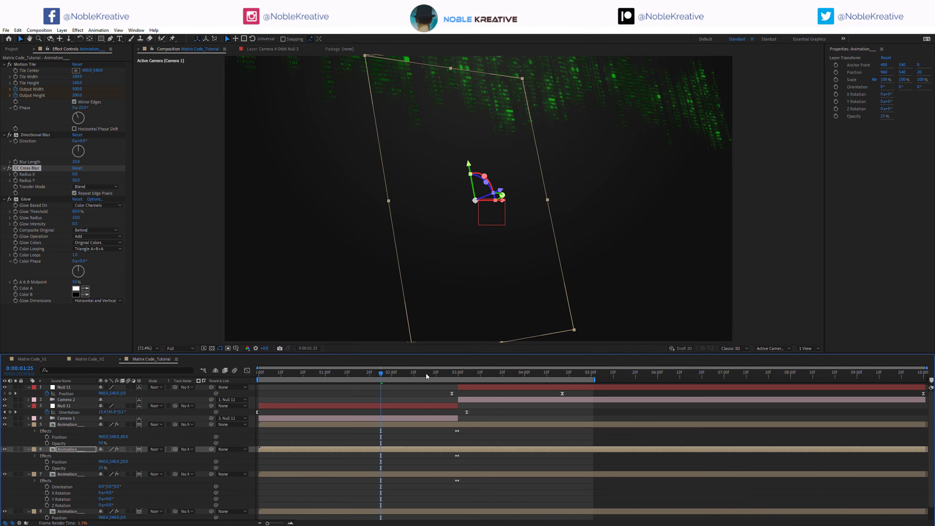
Step: Collapse the properties of the three upper Animation___ layers, checking the scene at 0:00:02:15
{"action": "left_click", "coordinate": [424, 374]}
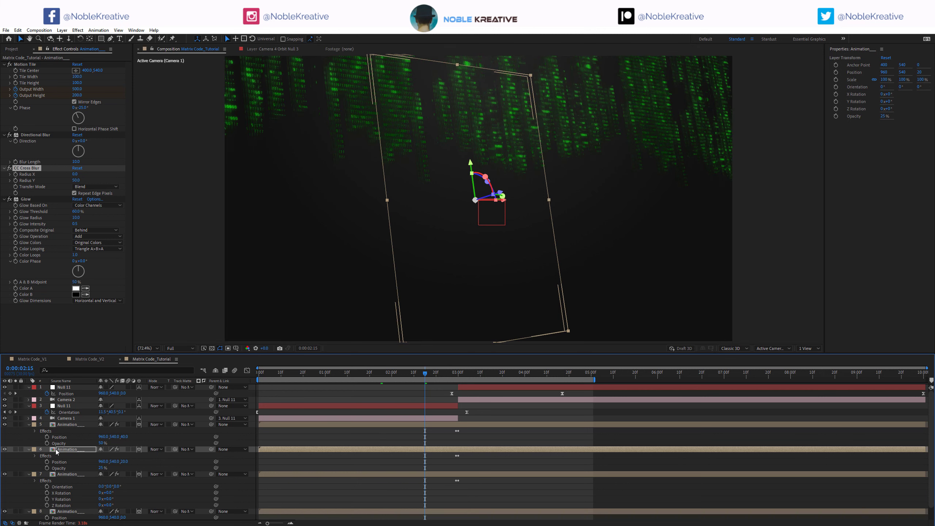
{"action": "left_click", "coordinate": [29, 424]}
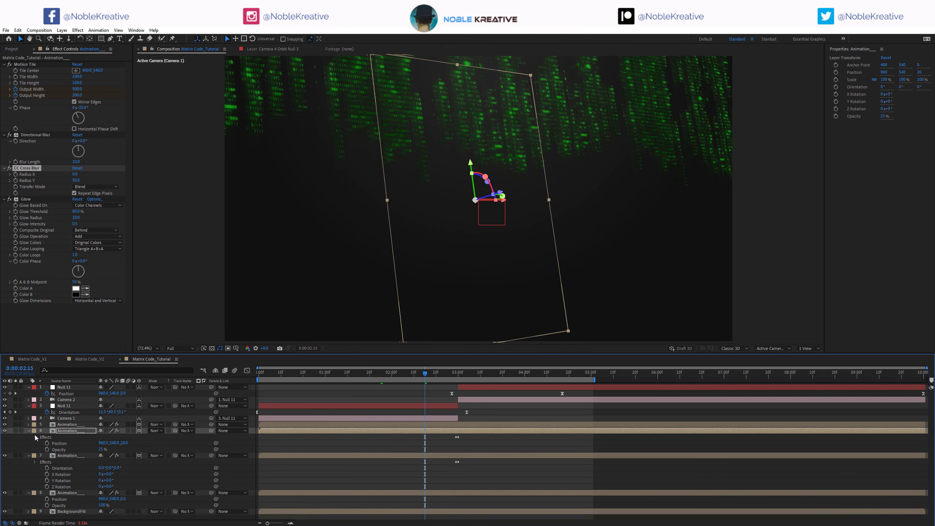
{"action": "left_click", "coordinate": [29, 431]}
{"action": "left_click", "coordinate": [29, 436]}
Step: Compare the scene with the three upper Animation___ copies hidden and shown, and review the second camera's animation up to 0:00:04:20
{"action": "left_click", "coordinate": [67, 424]}
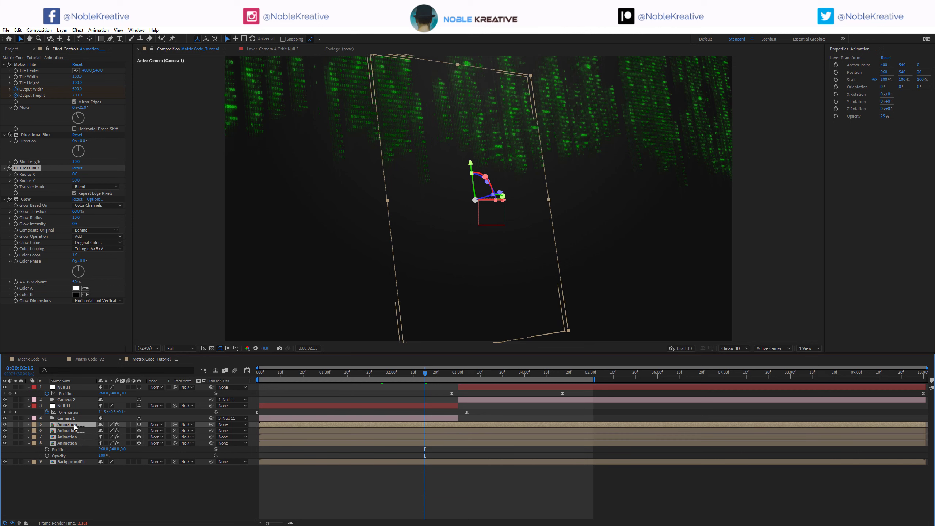
{"action": "left_click", "coordinate": [66, 437], "text": "ctrl"}
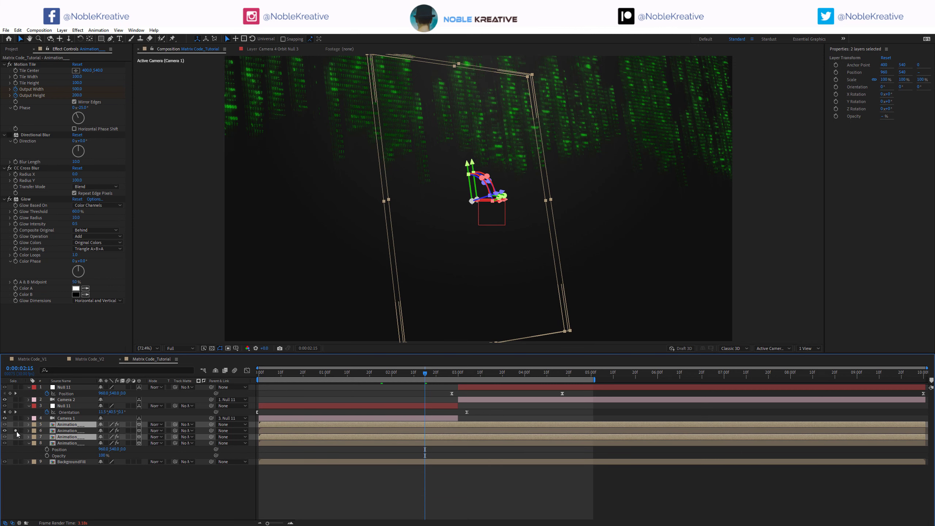
{"action": "left_click", "coordinate": [14, 431]}
{"action": "left_click", "coordinate": [15, 430]}
{"action": "left_click", "coordinate": [67, 430], "text": "ctrl"}
{"action": "left_click_drag", "start_coordinate": [5, 424], "coordinate": [4, 437]}
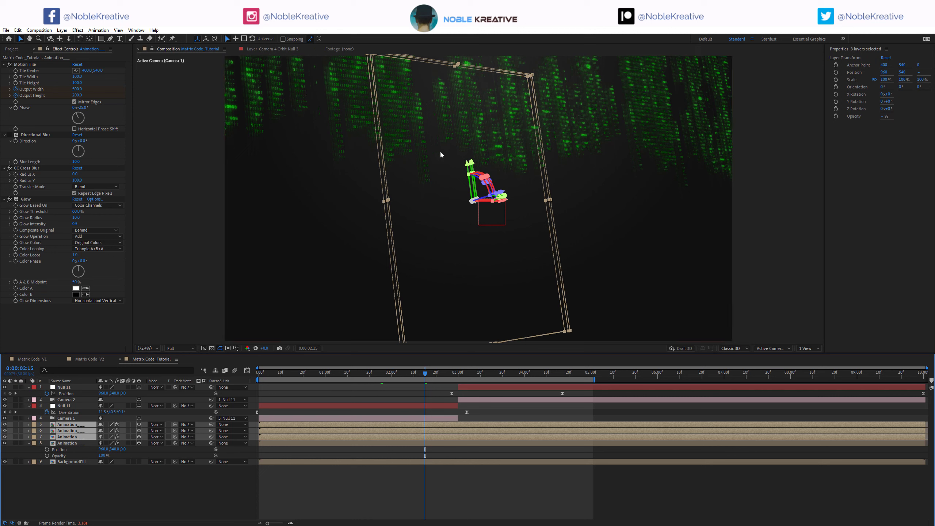
{"action": "left_click", "coordinate": [397, 456]}
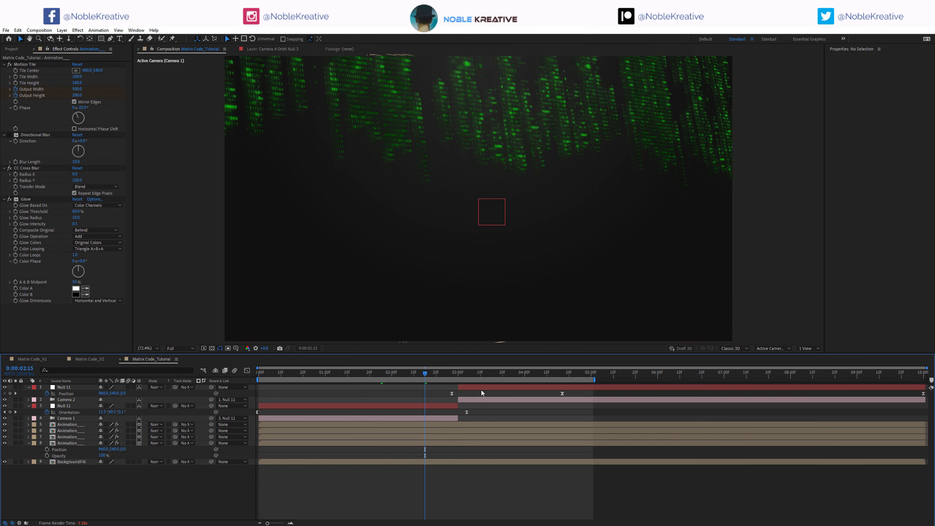
{"action": "left_click", "coordinate": [515, 375]}
{"action": "left_click", "coordinate": [547, 371]}
{"action": "left_click", "coordinate": [569, 375]}
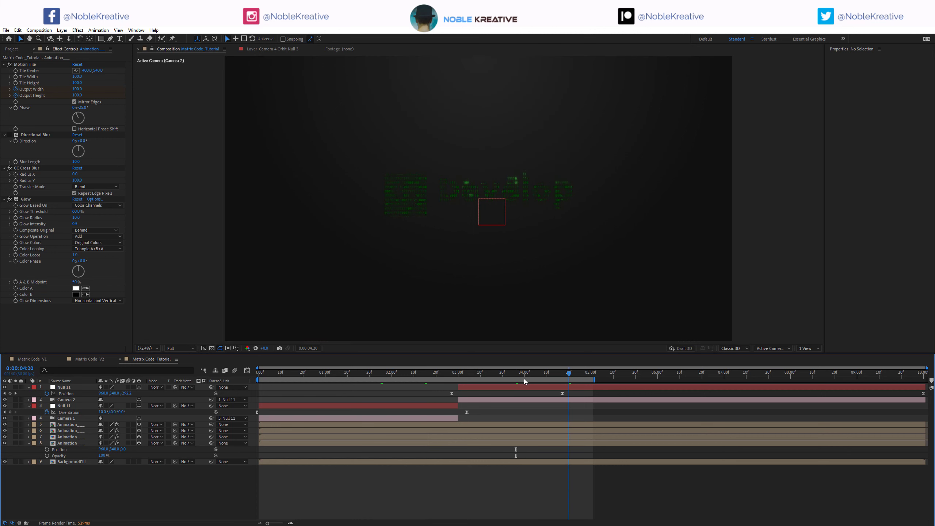
{"action": "left_click_drag", "start_coordinate": [524, 379], "coordinate": [552, 379]}
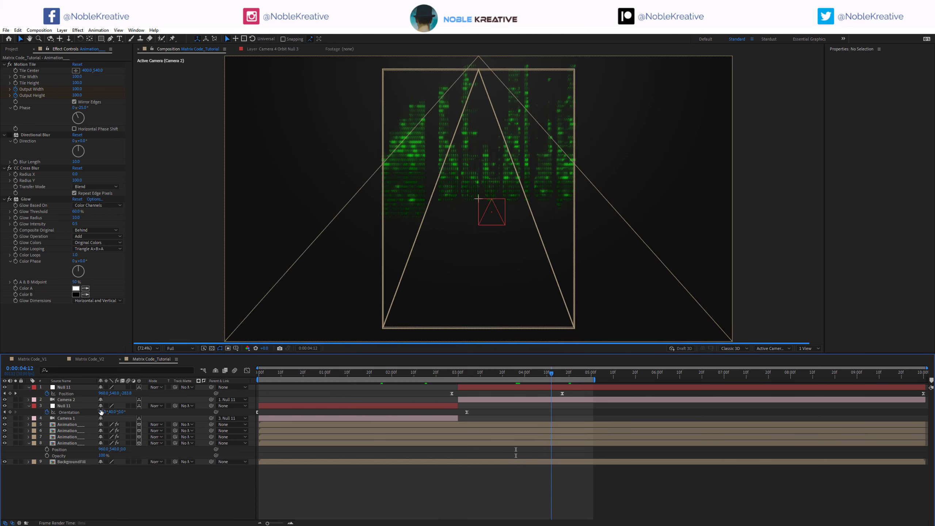
Step: Collapse the null layers' properties and add the Logo comp below Camera 1 as a 3D layer starting just after 0:00:03:00
{"action": "left_click", "coordinate": [29, 387]}
{"action": "left_click", "coordinate": [29, 399]}
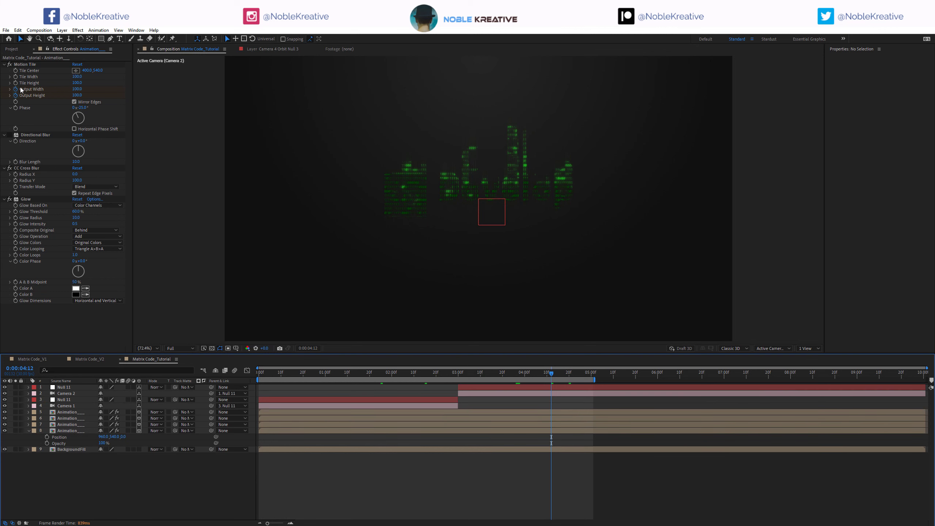
{"action": "left_click", "coordinate": [12, 49]}
{"action": "left_click", "coordinate": [66, 185]}
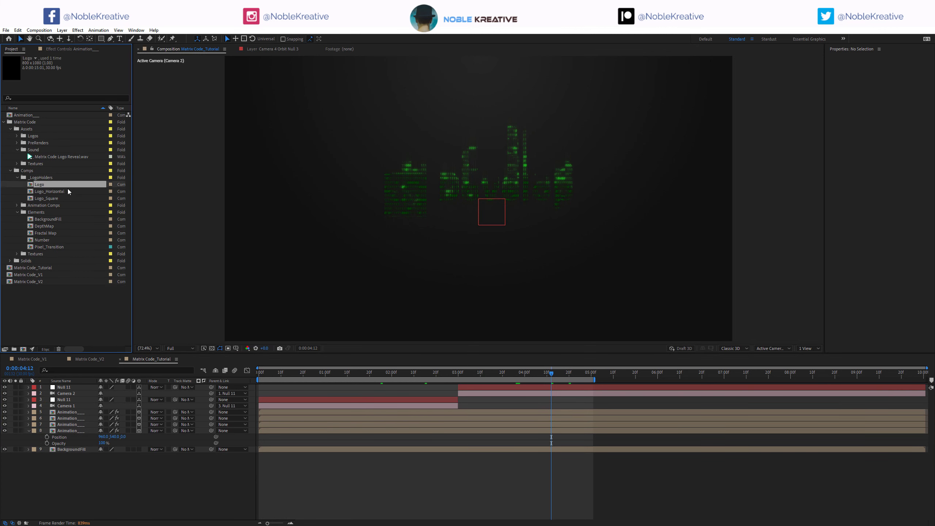
{"action": "mouse_move", "coordinate": [68, 191]}
{"action": "left_mouse_down"}
{"action": "mouse_move", "coordinate": [408, 390]}
{"action": "mouse_move", "coordinate": [488, 407]}
{"action": "mouse_move", "coordinate": [143, 412]}
{"action": "left_mouse_up"}
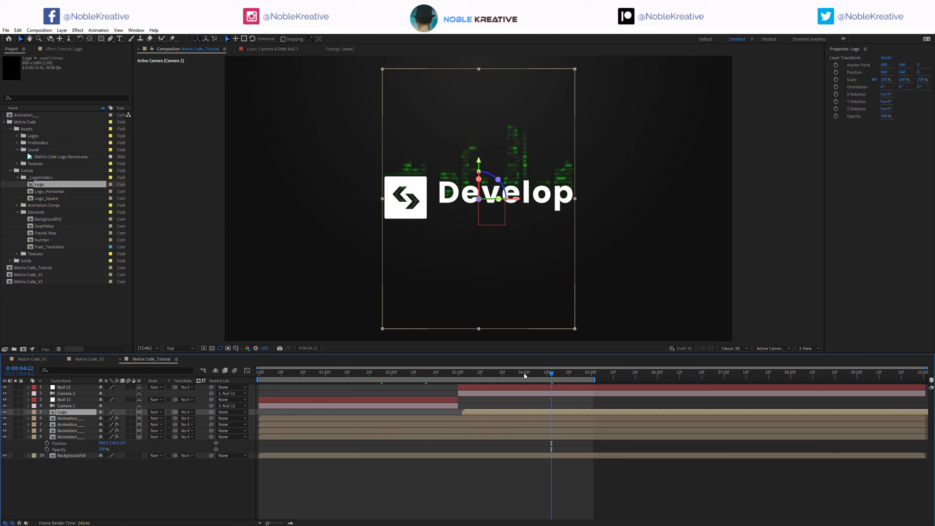
{"action": "left_click", "coordinate": [547, 373]}
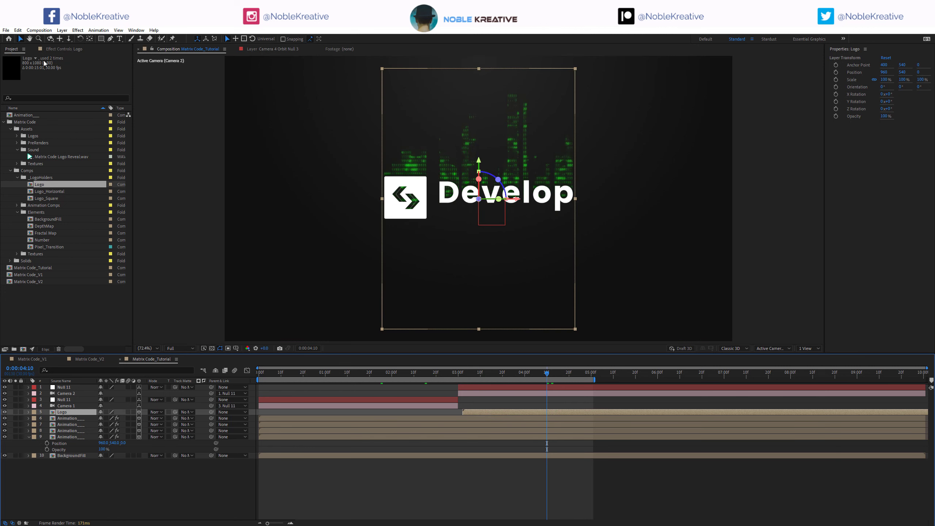
Step: Open the Pixel_Transition comp and examine its Circle 01 and Circle 02 layers, comparing Circle 01 with Mosaic 2 off and on
{"action": "double_click", "coordinate": [58, 249]}
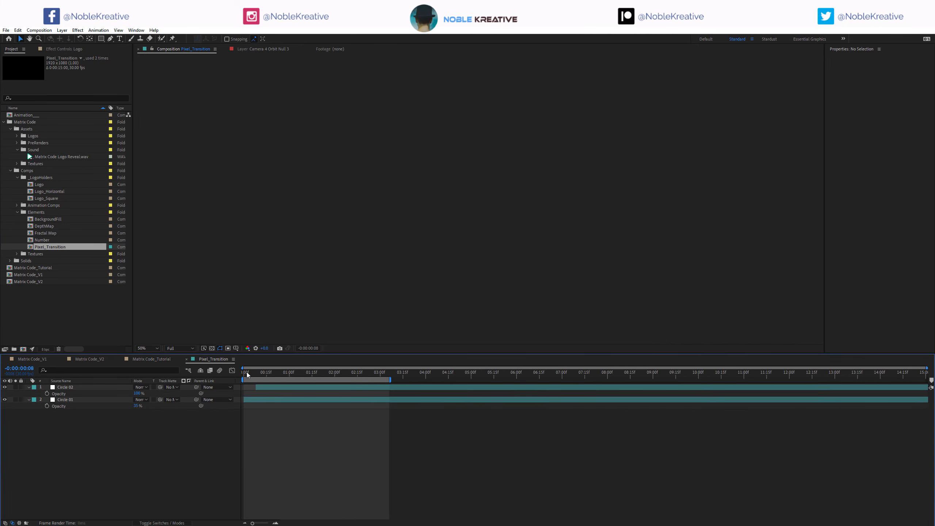
{"action": "left_click_drag", "start_coordinate": [247, 372], "coordinate": [362, 372]}
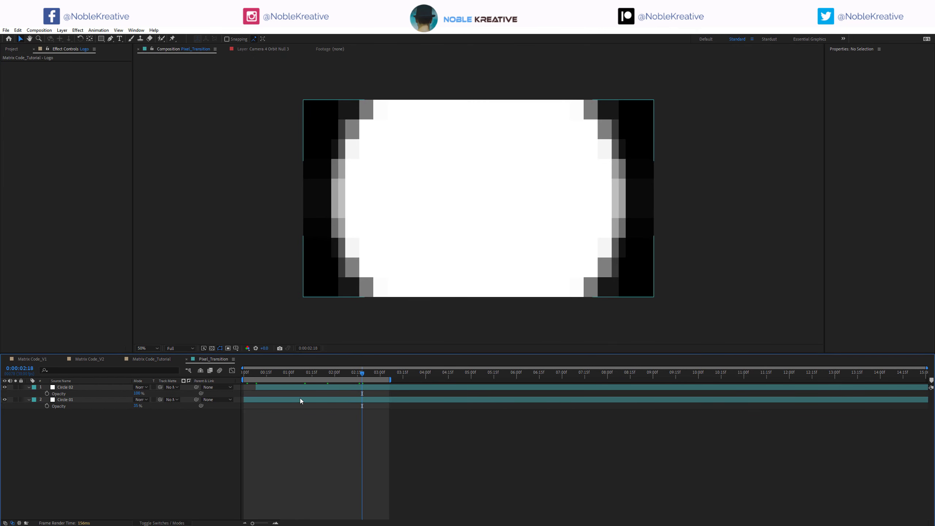
{"action": "left_click", "coordinate": [299, 399]}
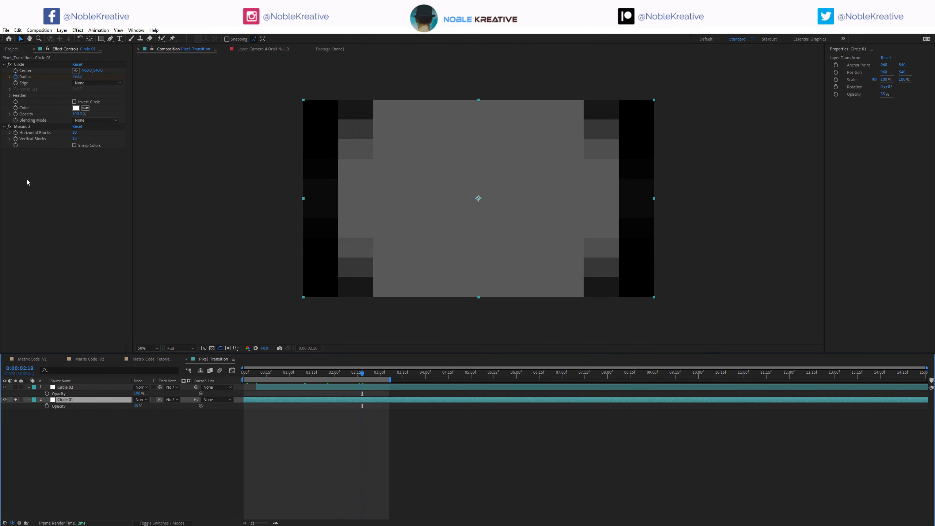
{"action": "left_click", "coordinate": [9, 127]}
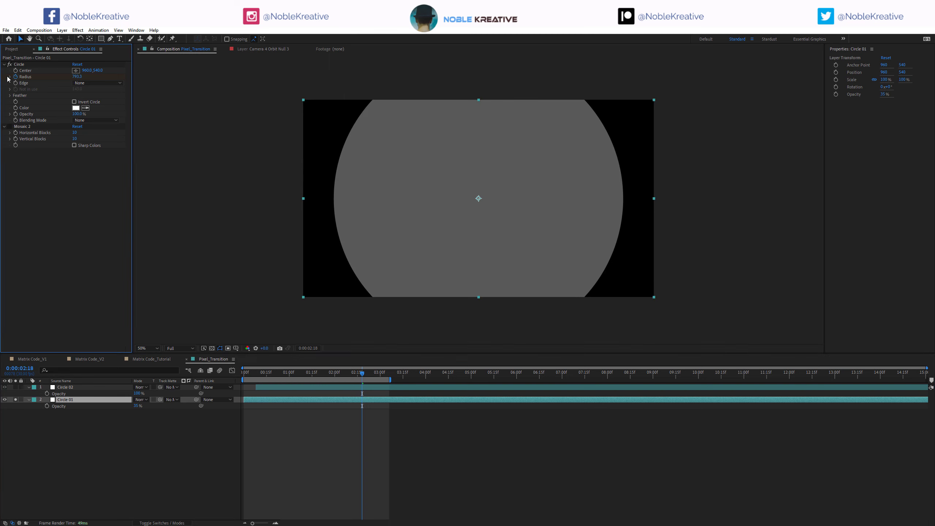
{"action": "key", "text": "space"}
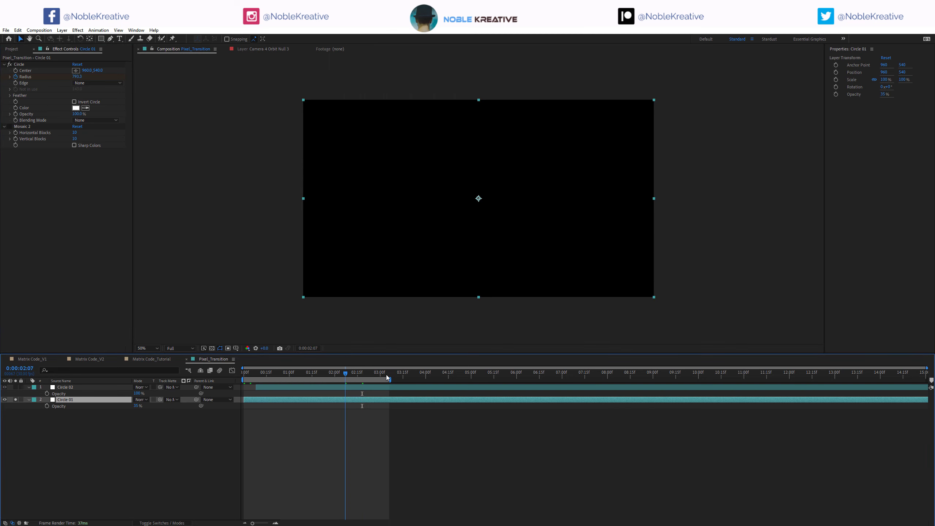
{"action": "left_click", "coordinate": [10, 127]}
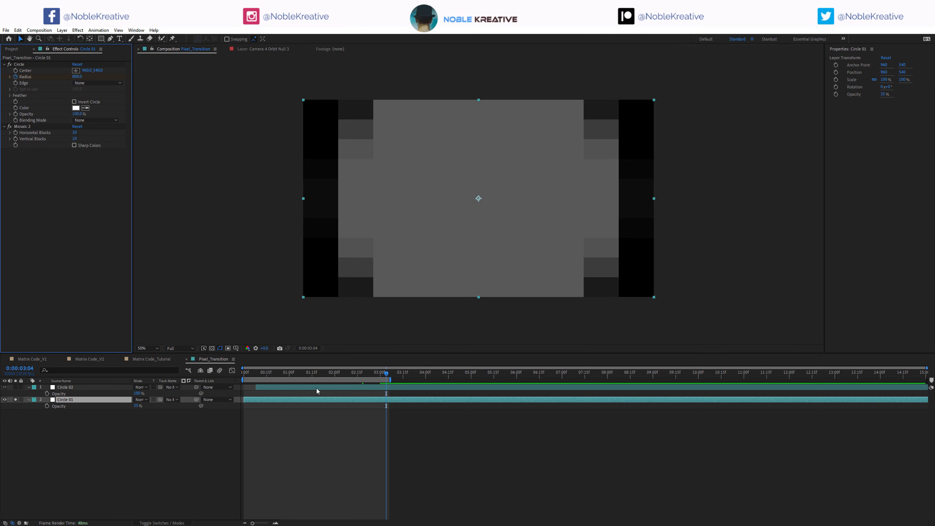
{"action": "left_click", "coordinate": [274, 373]}
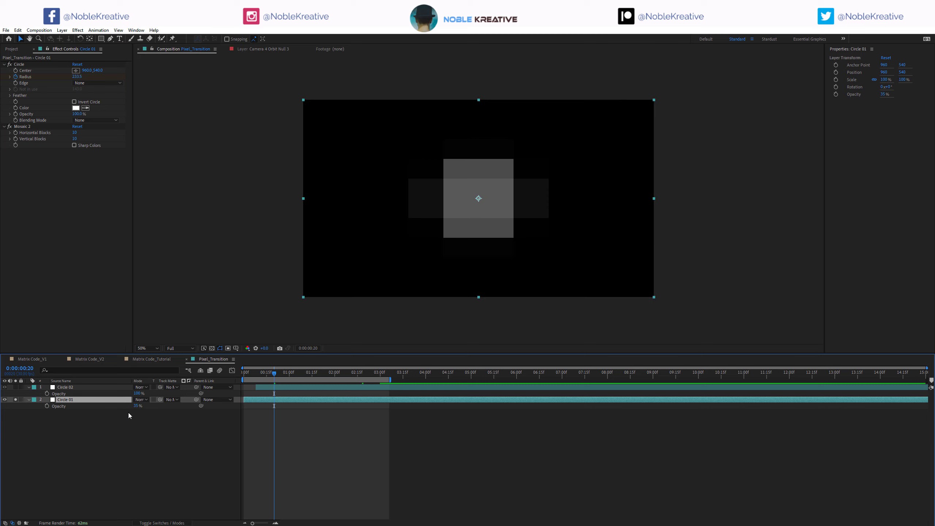
{"action": "left_click", "coordinate": [81, 387]}
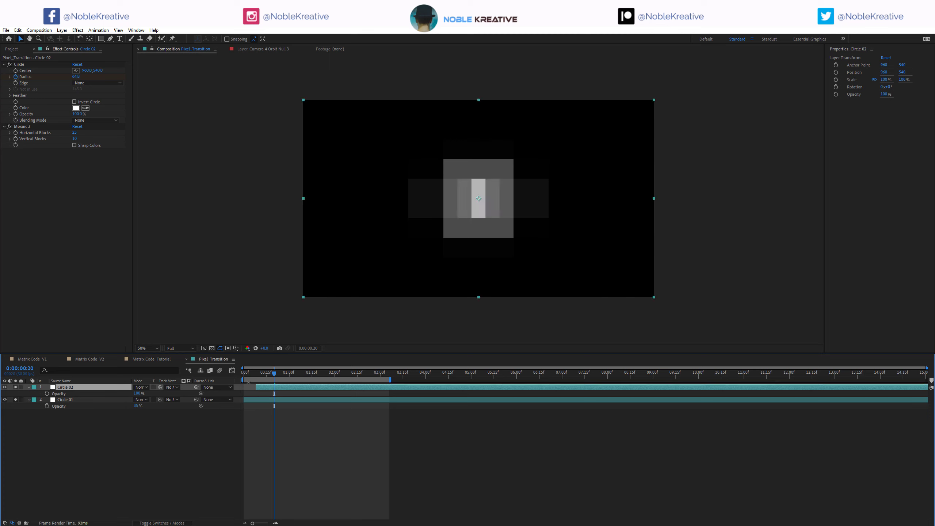
{"action": "left_click_drag", "start_coordinate": [241, 374], "coordinate": [328, 375]}
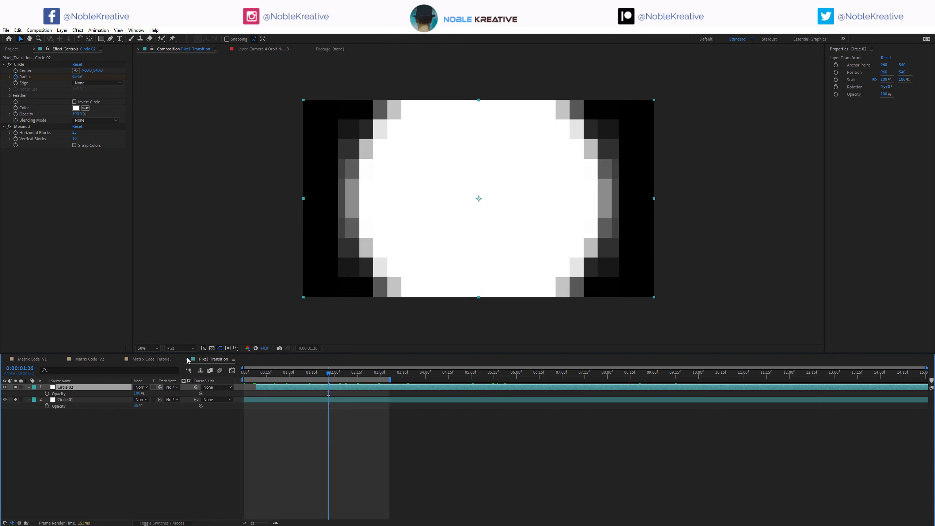
Step: Add Pixel_Transition directly above the Logo layer in Matrix Code_Tutorial and align both layers' starts just after 0:00:03:00
{"action": "left_click", "coordinate": [154, 360]}
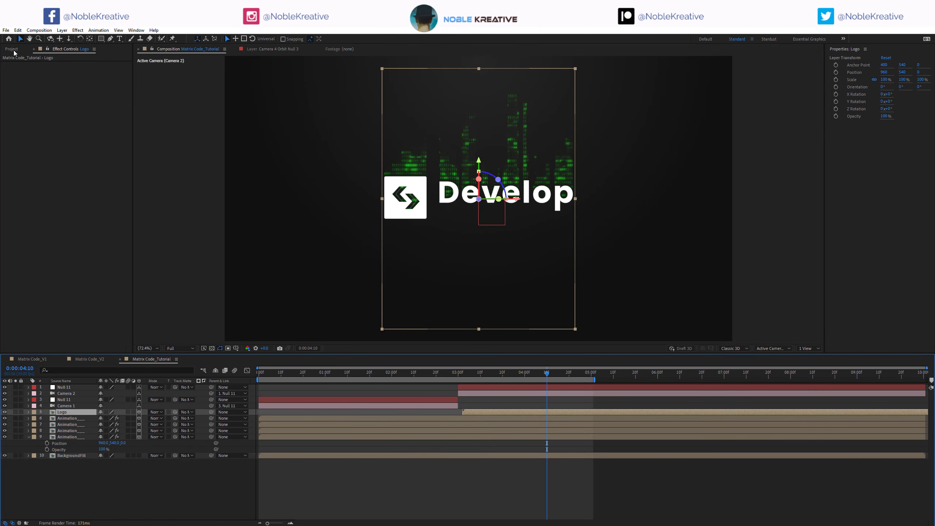
{"action": "left_click", "coordinate": [15, 52]}
{"action": "mouse_move", "coordinate": [47, 246]}
{"action": "left_mouse_down"}
{"action": "mouse_move", "coordinate": [80, 313]}
{"action": "mouse_move", "coordinate": [482, 425]}
{"action": "mouse_move", "coordinate": [467, 411]}
{"action": "left_mouse_up"}
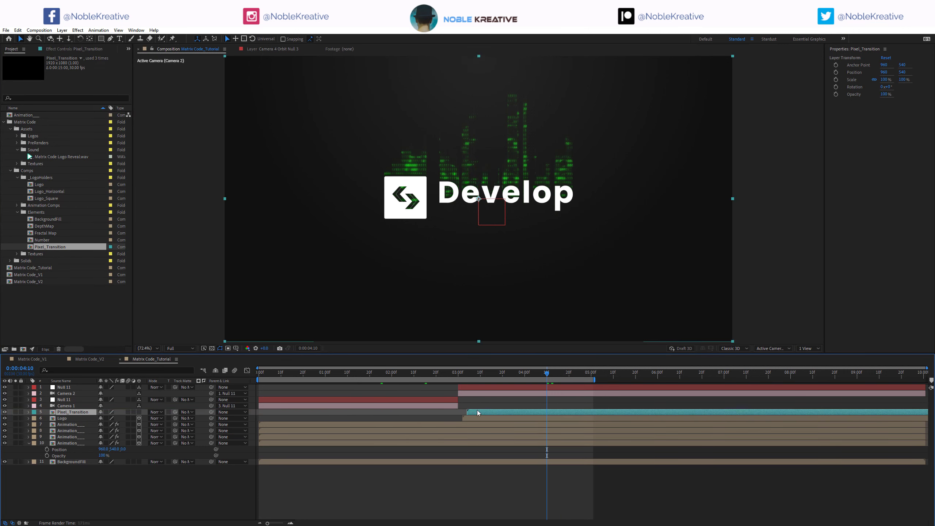
{"action": "left_click_drag", "start_coordinate": [465, 412], "coordinate": [457, 412]}
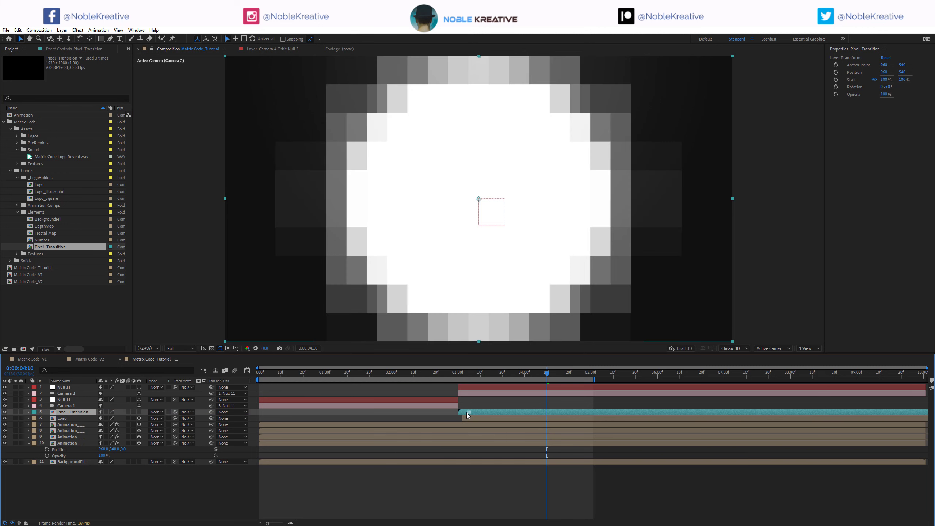
{"action": "left_click", "coordinate": [468, 418], "text": "shift"}
{"action": "left_click", "coordinate": [463, 373]}
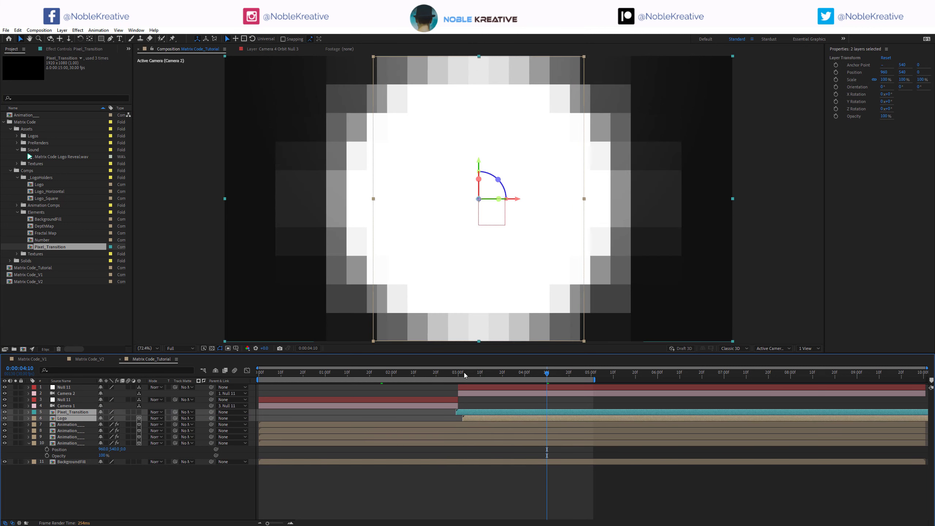
{"action": "key", "text": "bracketleft"}
Step: Make Pixel_Transition a 3D layer and assign it as the Logo layer's track matte in Luma Matte mode
{"action": "left_click", "coordinate": [471, 373]}
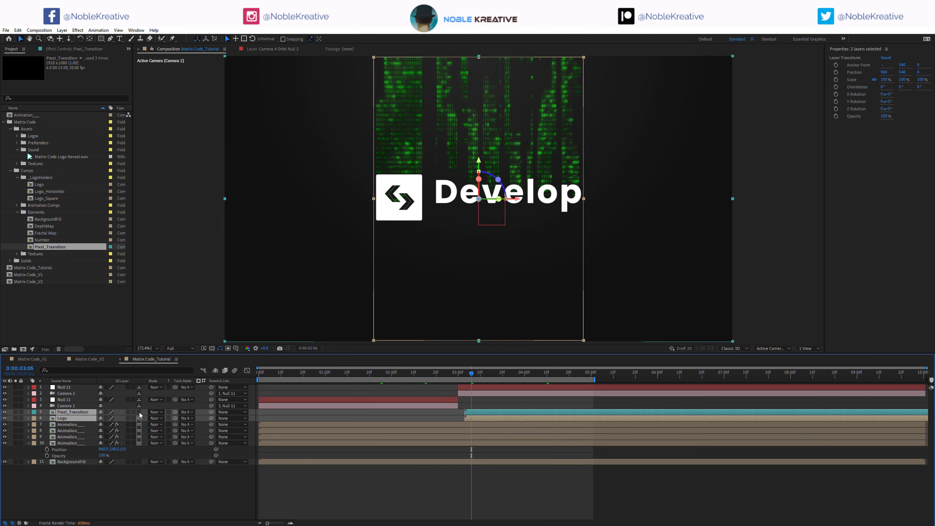
{"action": "left_click", "coordinate": [139, 412]}
{"action": "left_click_drag", "start_coordinate": [175, 419], "coordinate": [86, 410]}
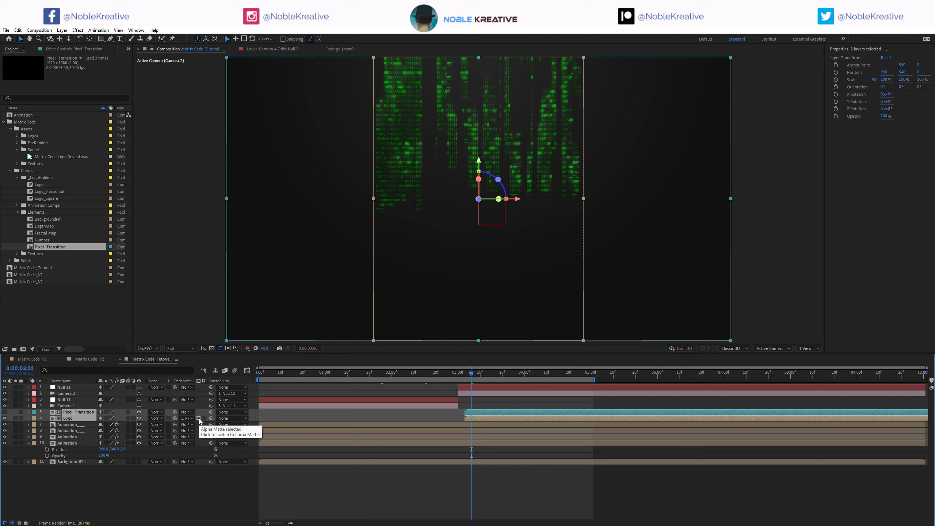
{"action": "left_click_drag", "start_coordinate": [487, 373], "coordinate": [541, 375]}
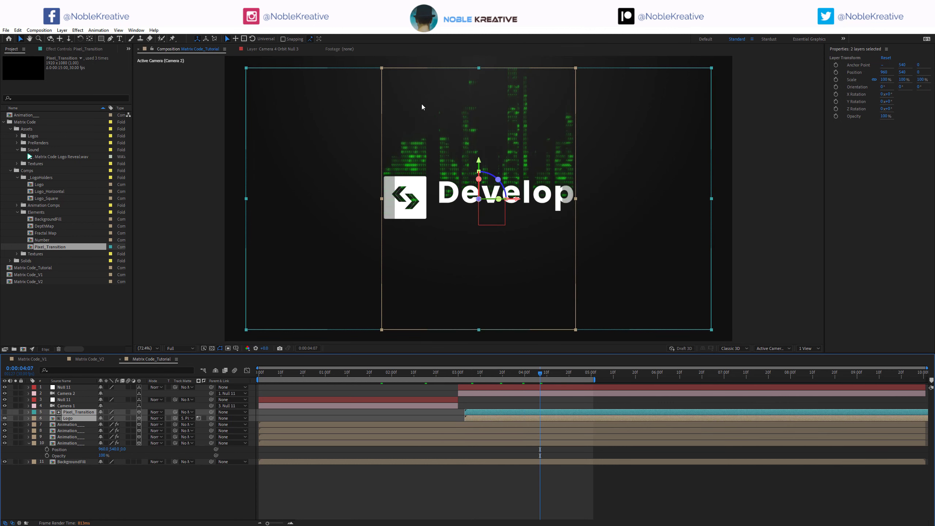
Step: Shift the Pixel_Transition and Logo layers to start at about 0:00:03:15, and preview the logo reveal
{"action": "left_click_drag", "start_coordinate": [481, 418], "coordinate": [496, 418]}
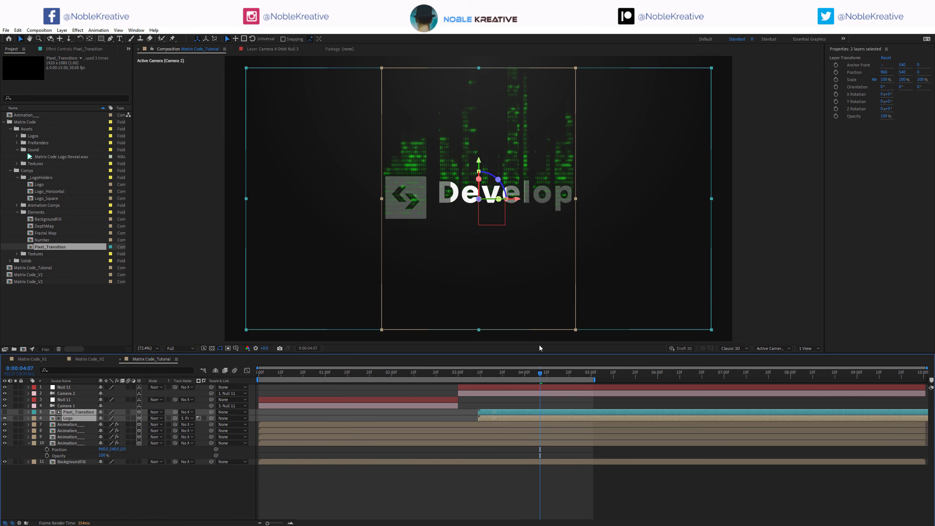
{"action": "left_click_drag", "start_coordinate": [542, 374], "coordinate": [567, 374]}
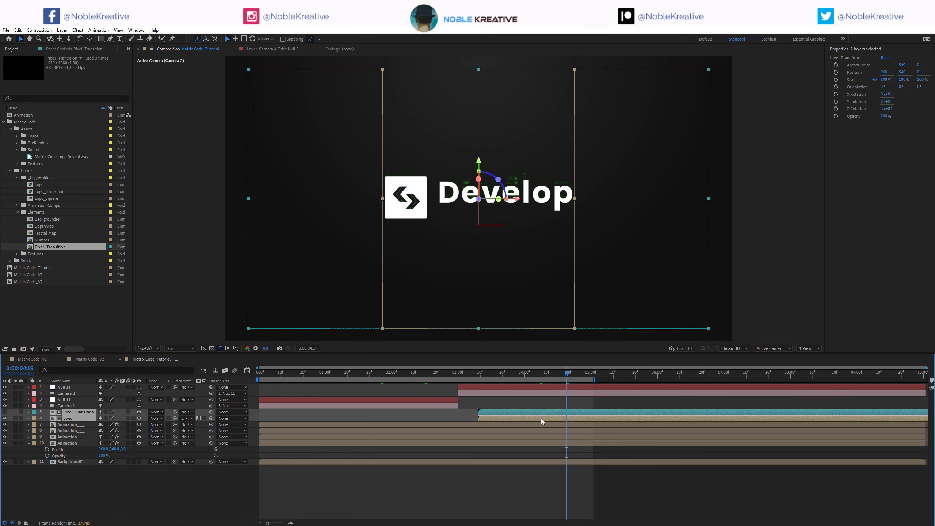
{"action": "left_click_drag", "start_coordinate": [540, 418], "coordinate": [545, 418]}
{"action": "left_click", "coordinate": [546, 372]}
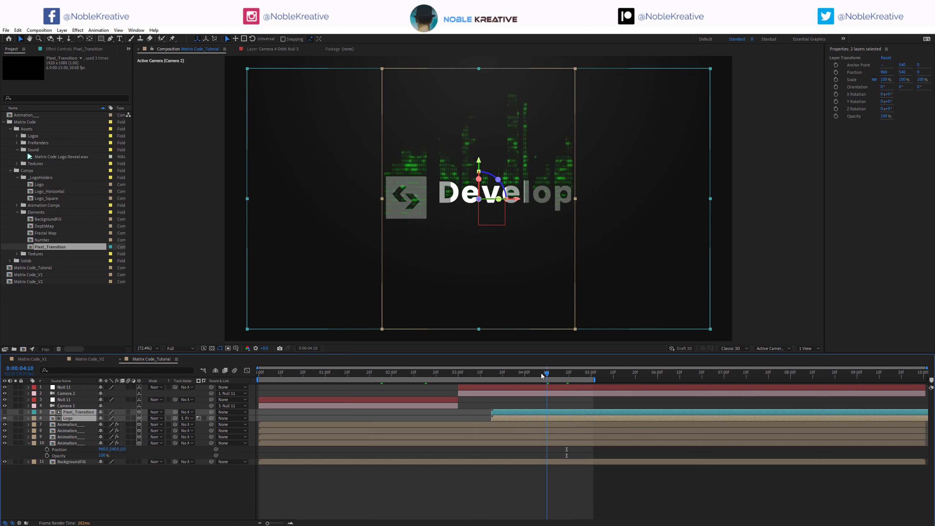
{"action": "left_click", "coordinate": [540, 372]}
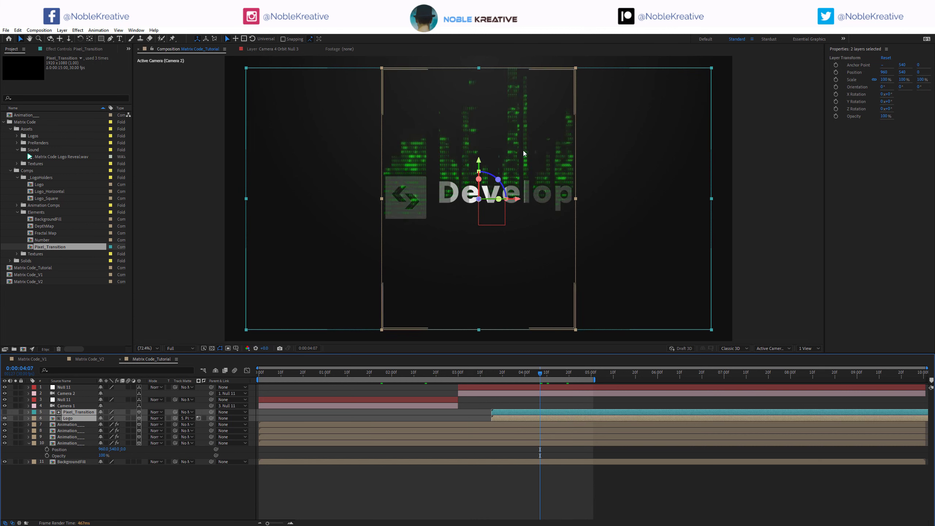
{"action": "left_click_drag", "start_coordinate": [562, 417], "coordinate": [562, 417]}
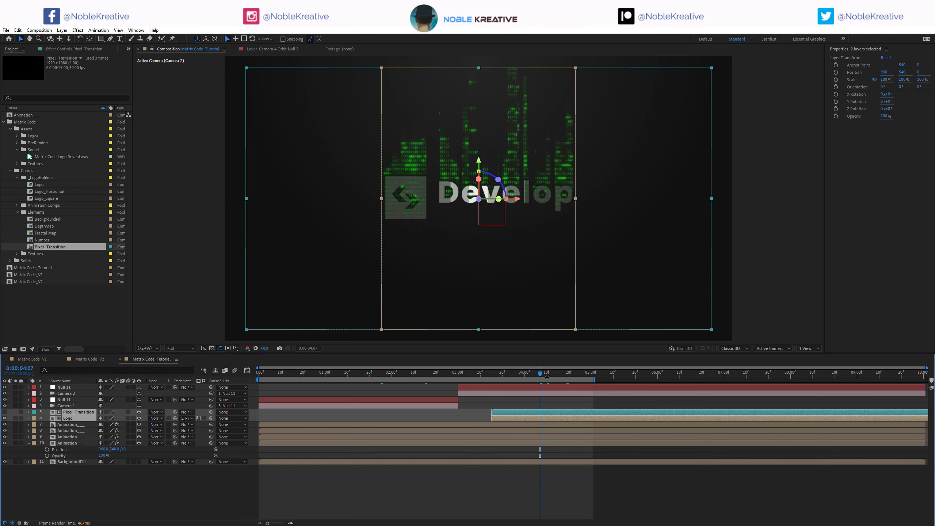
{"action": "left_click_drag", "start_coordinate": [542, 376], "coordinate": [559, 375]}
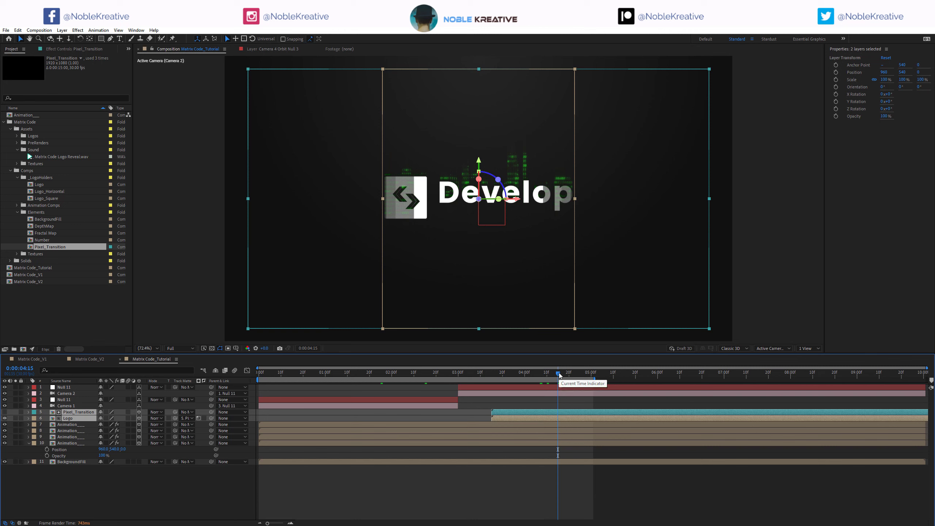
{"action": "key", "text": "space"}
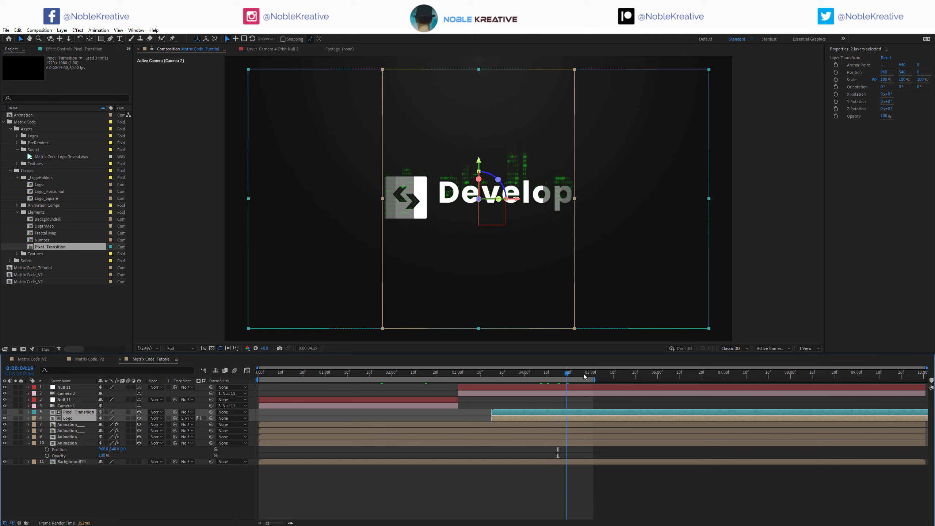
Step: Duplicate the Logo comp in the project, open the copy and rename it Logo Outlines
{"action": "key", "text": "space"}
{"action": "left_click", "coordinate": [542, 374]}
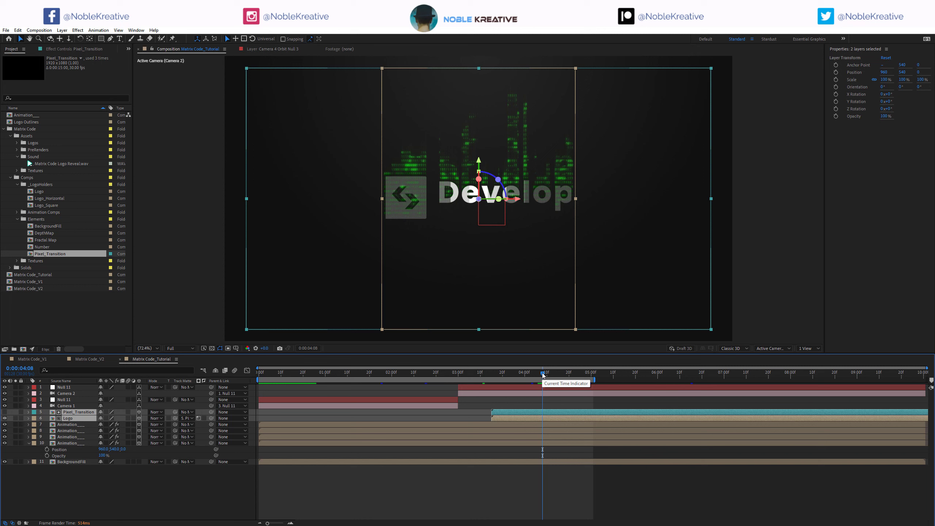
{"action": "left_click", "coordinate": [38, 191]}
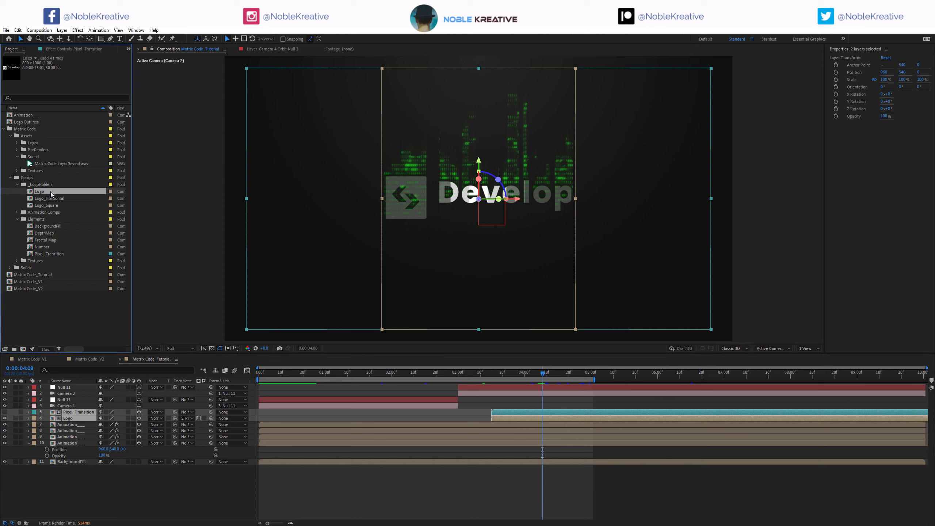
{"action": "key", "text": "ctrl+d"}
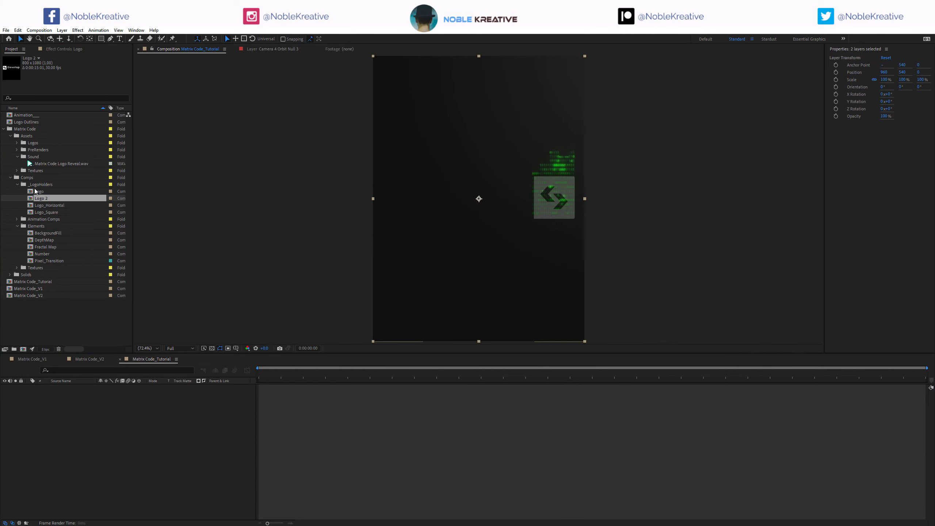
{"action": "double_click", "coordinate": [40, 198]}
{"action": "key", "text": "Return"}
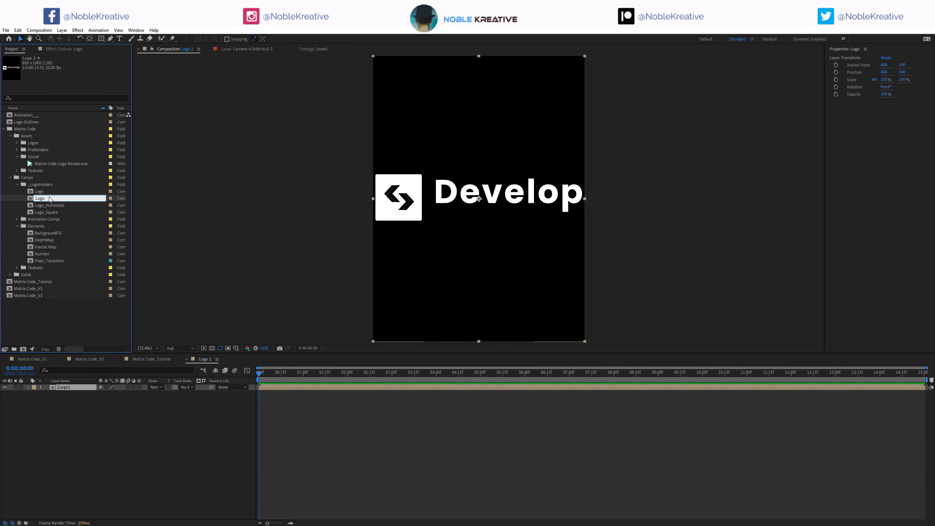
{"action": "type", "text": "Logo Outlines"}
{"action": "key", "text": "Return"}
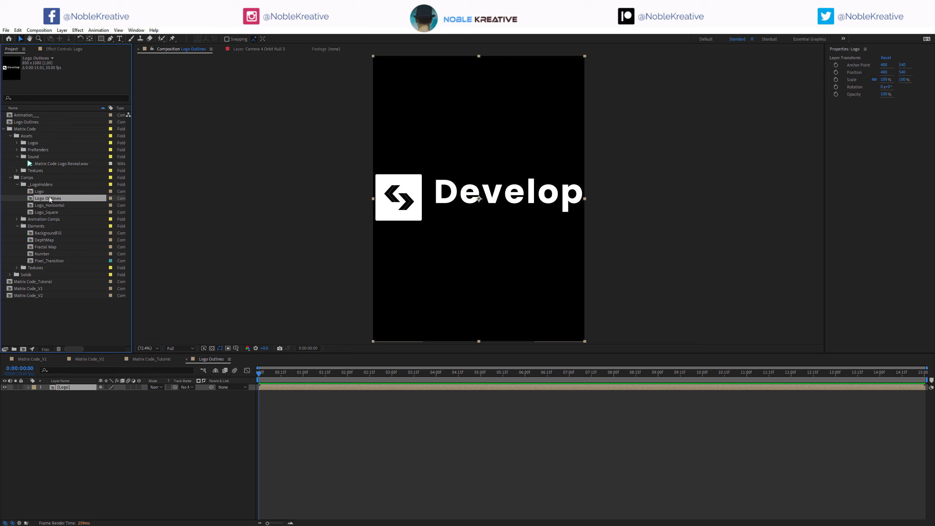
Step: Duplicate the Logo layer inside Logo Outlines and use the upper copy as an inverted track matte for the lower one
{"action": "left_click", "coordinate": [73, 387]}
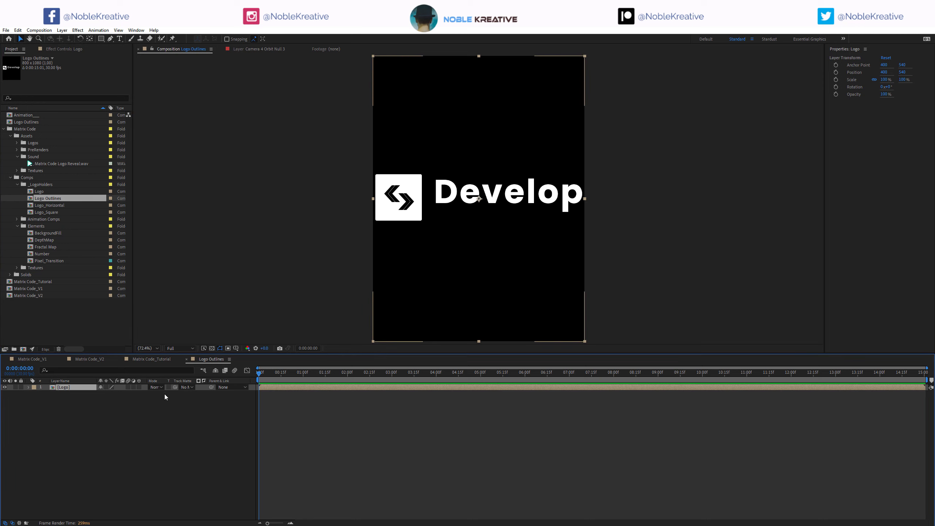
{"action": "key", "text": "ctrl+d"}
{"action": "left_click_drag", "start_coordinate": [175, 393], "coordinate": [74, 387]}
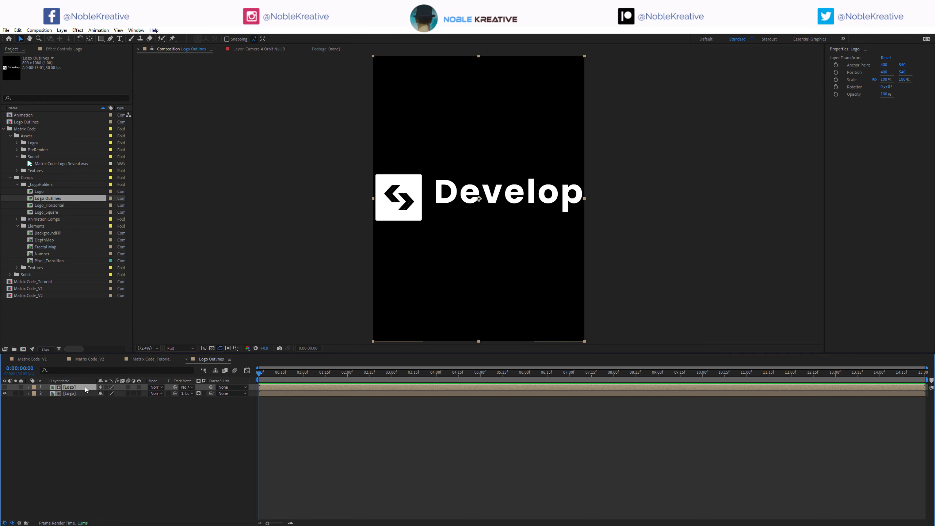
{"action": "left_click", "coordinate": [204, 393]}
{"action": "key", "text": "period"}
{"action": "key", "text": "period"}
{"action": "key", "text": "period"}
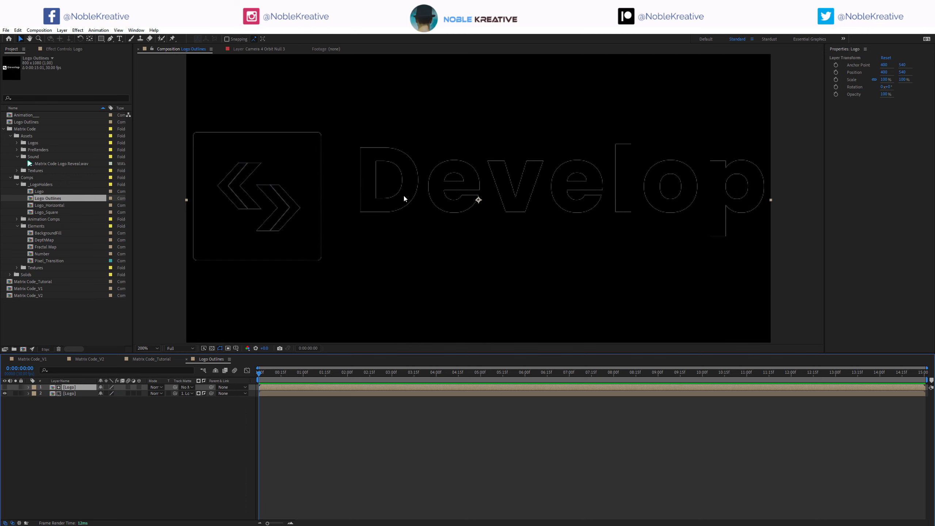
Step: Apply Simple Choker to the upper Logo layer and set Choke Matte to about 2.24
{"action": "key", "text": "comma"}
{"action": "key", "text": "ctrl+space"}
{"action": "type", "text": "sim"}
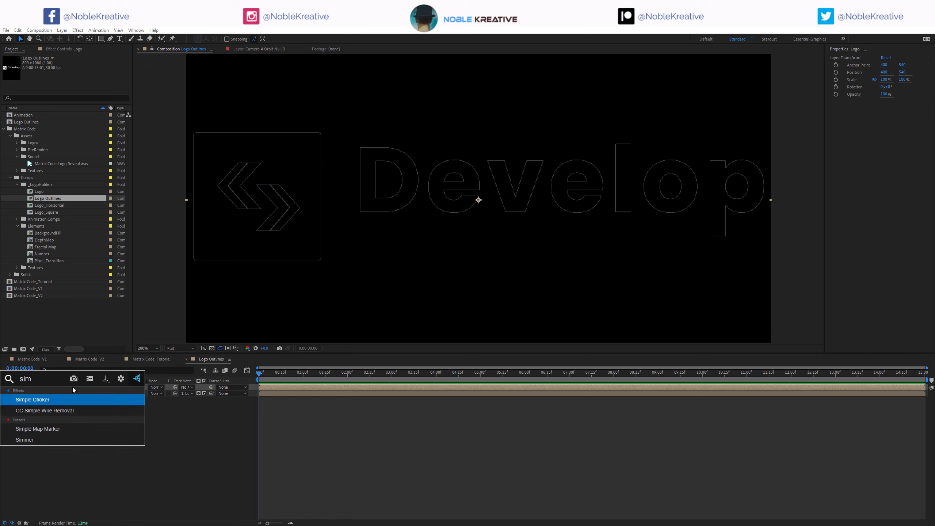
{"action": "key", "text": "Return"}
{"action": "left_click", "coordinate": [76, 77]}
{"action": "type", "text": "1"}
{"action": "key", "text": "Return"}
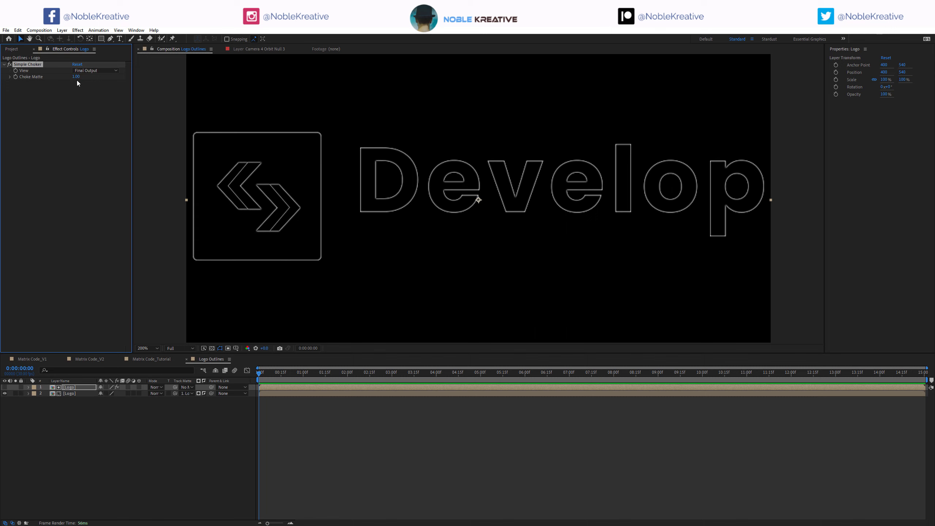
{"action": "left_click_drag", "start_coordinate": [77, 77], "coordinate": [119, 76]}
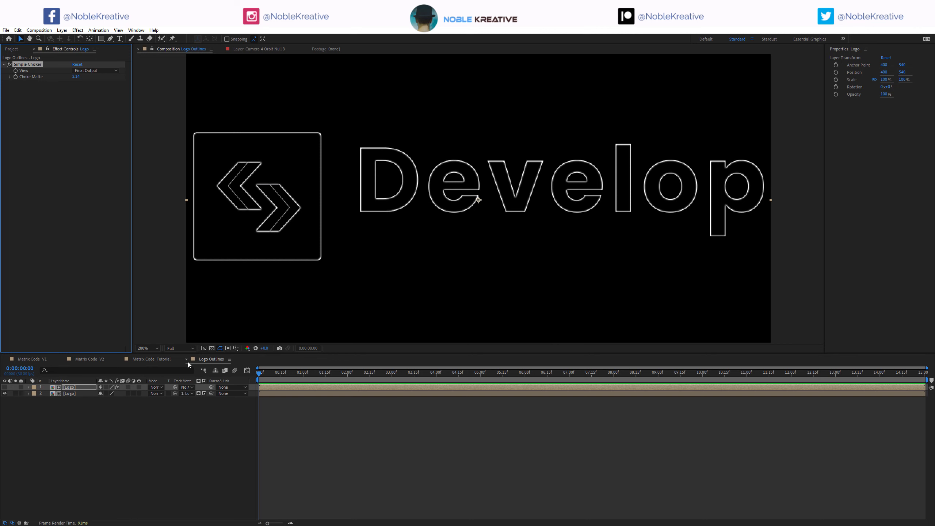
Step: Add Logo Outlines as a 3D layer directly above Pixel_Transition in Matrix Code_Tutorial, starting just after 0:00:03:00
{"action": "left_click", "coordinate": [167, 362]}
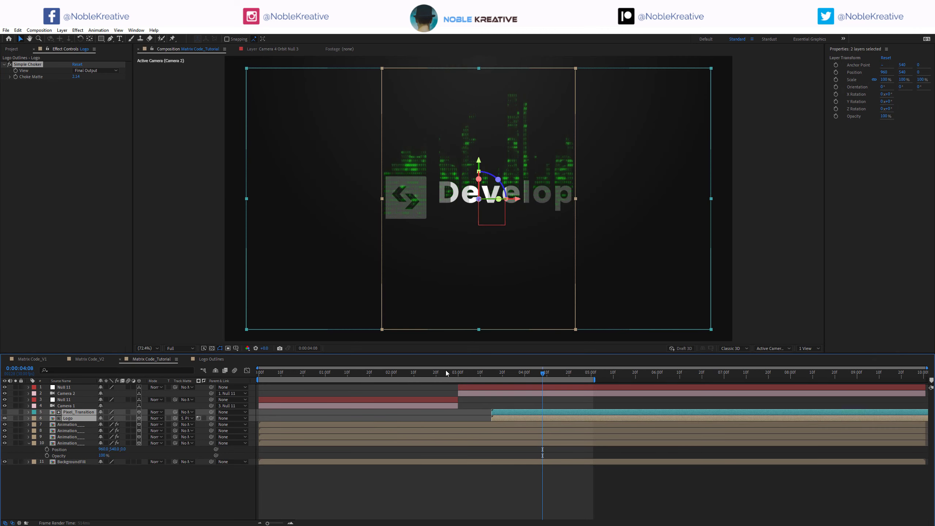
{"action": "left_click", "coordinate": [16, 50]}
{"action": "left_click_drag", "start_coordinate": [50, 199], "coordinate": [142, 412]}
{"action": "left_click", "coordinate": [141, 411]}
{"action": "left_click_drag", "start_coordinate": [276, 412], "coordinate": [612, 406]}
Step: Check the outlines against the logo reveal and shift the Logo Outlines layer to start at about 0:00:03:11
{"action": "left_click", "coordinate": [469, 374]}
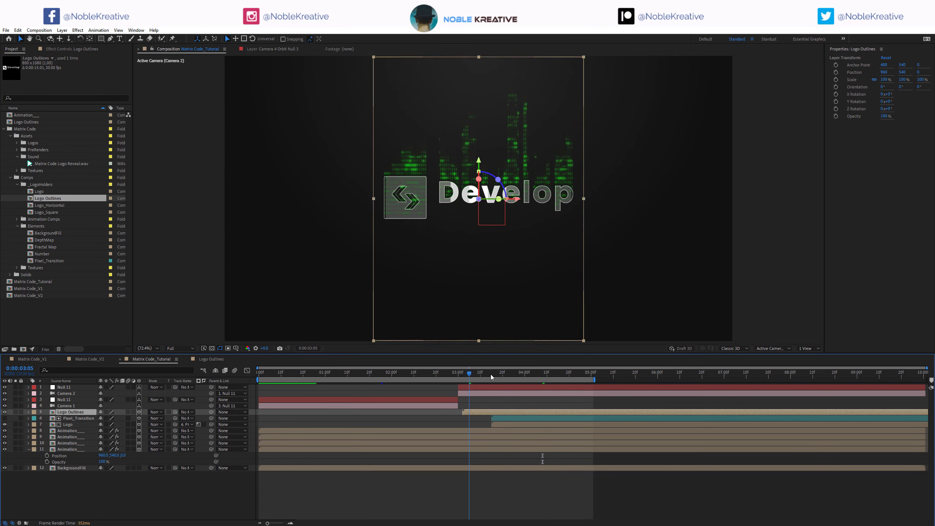
{"action": "left_click_drag", "start_coordinate": [491, 374], "coordinate": [518, 374]}
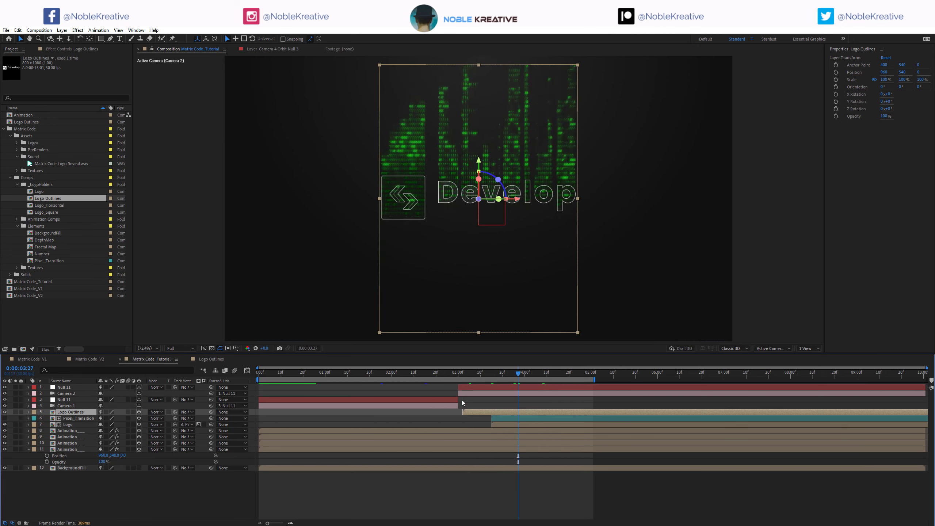
{"action": "left_click_drag", "start_coordinate": [503, 413], "coordinate": [503, 413]}
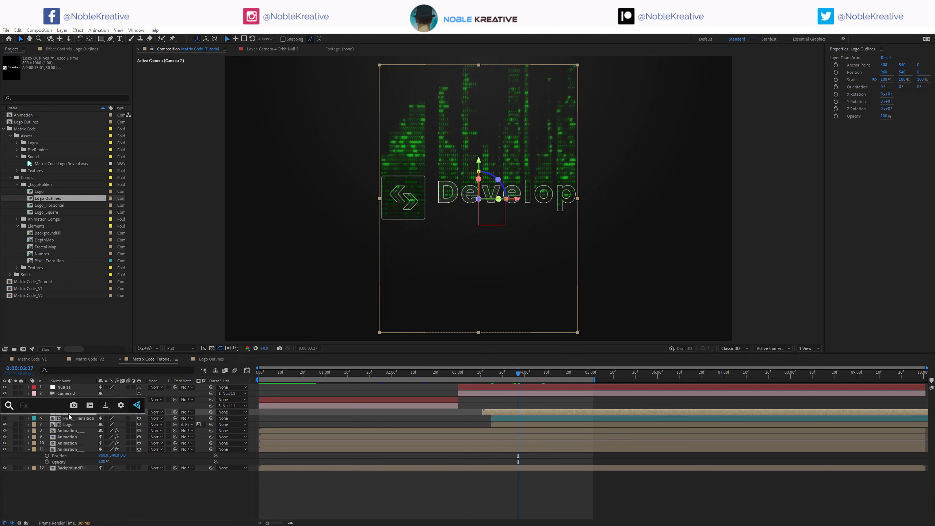
Step: Apply Vegas to Logo Outlines, solo the layer, set the effect's color to green and Segments to 1
{"action": "key", "text": "F3"}
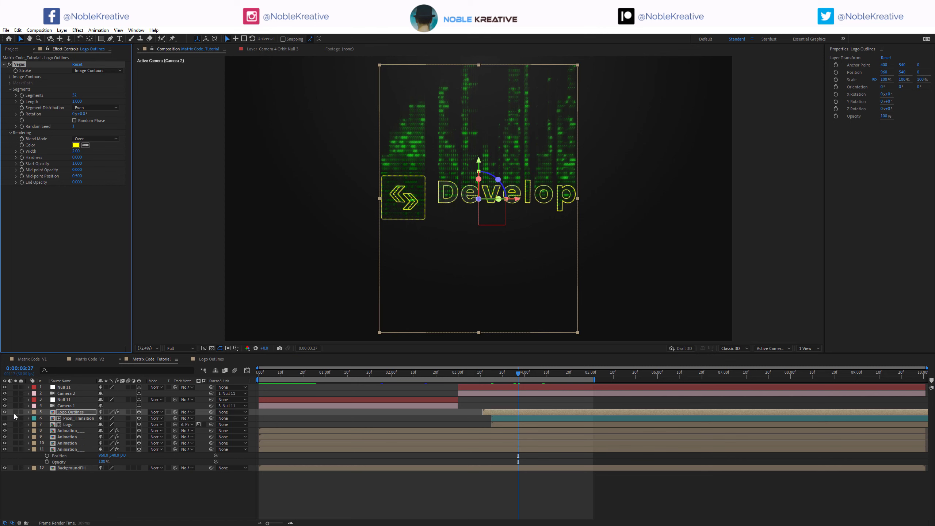
{"action": "left_click", "coordinate": [15, 412]}
{"action": "left_click", "coordinate": [76, 145]}
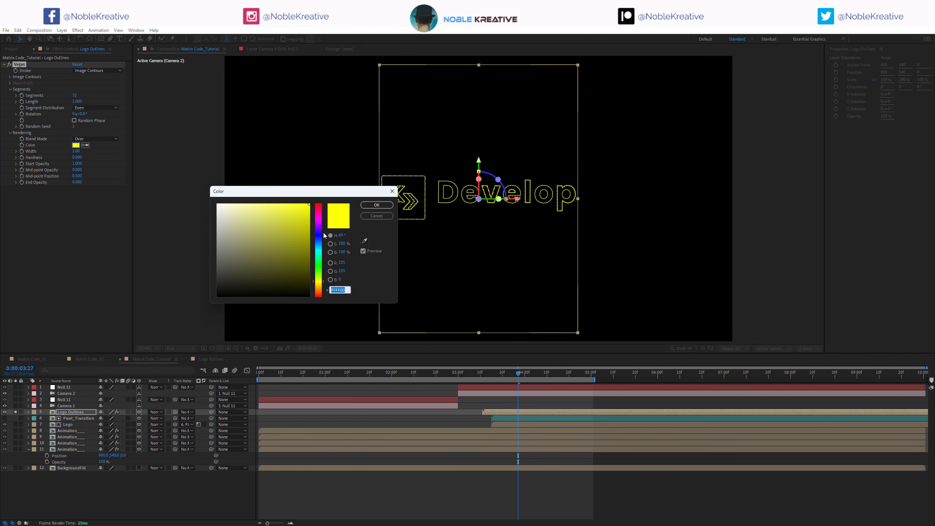
{"action": "left_click_drag", "start_coordinate": [318, 281], "coordinate": [318, 272]}
{"action": "left_click_drag", "start_coordinate": [308, 206], "coordinate": [307, 239]}
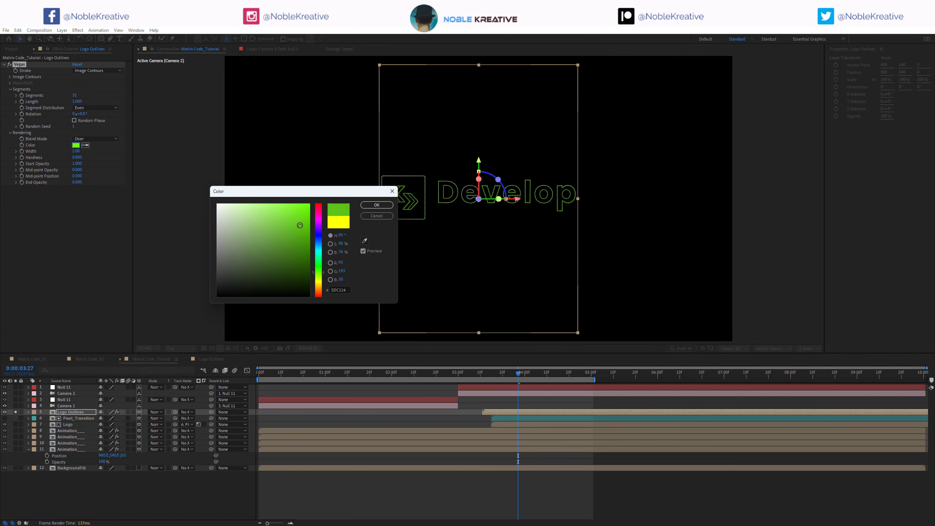
{"action": "left_click", "coordinate": [376, 205]}
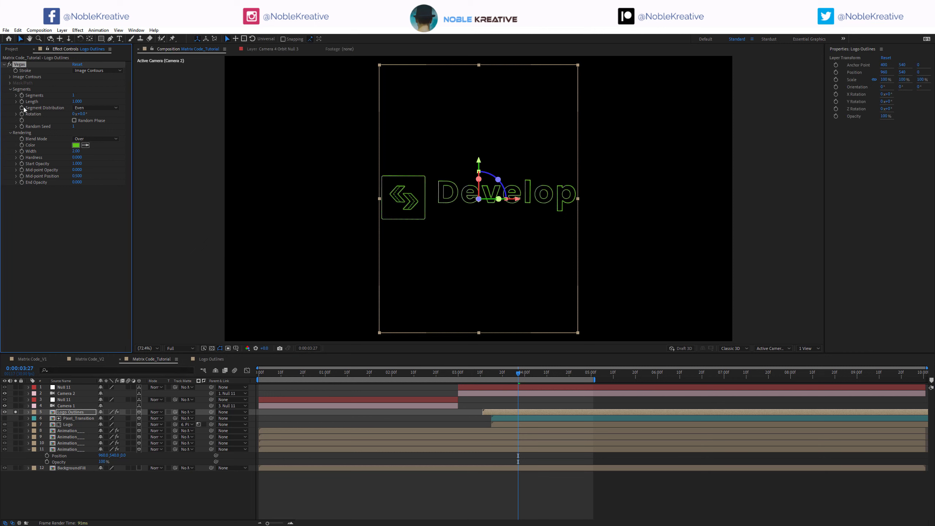
Step: Set the Vegas Rotation to 74° and its rendering Blend Mode to Transparent
{"action": "left_click_drag", "start_coordinate": [79, 114], "coordinate": [91, 114]}
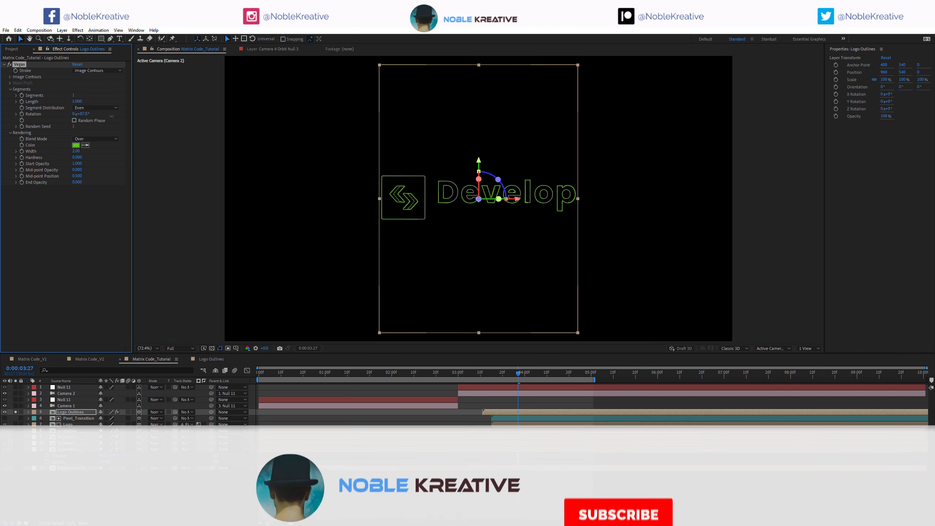
{"action": "left_click", "coordinate": [9, 77]}
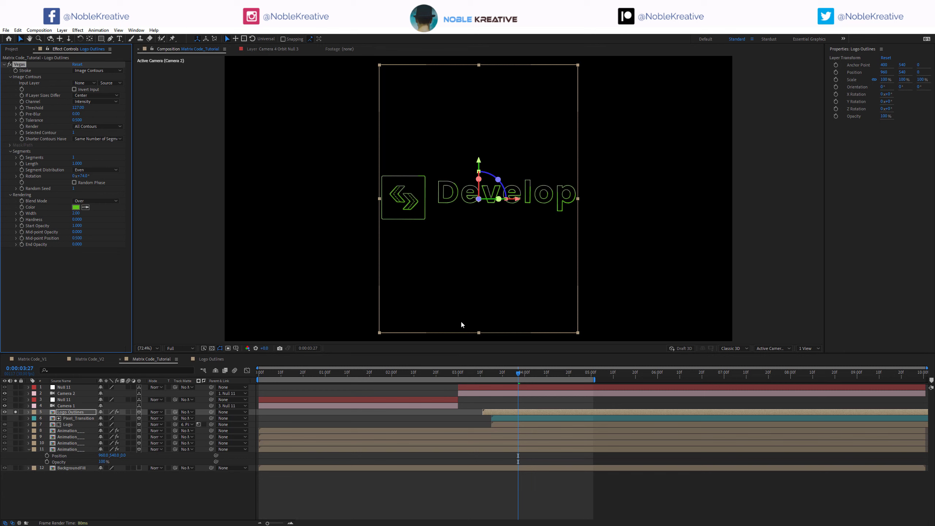
{"action": "left_click", "coordinate": [16, 132]}
{"action": "left_click", "coordinate": [105, 210]}
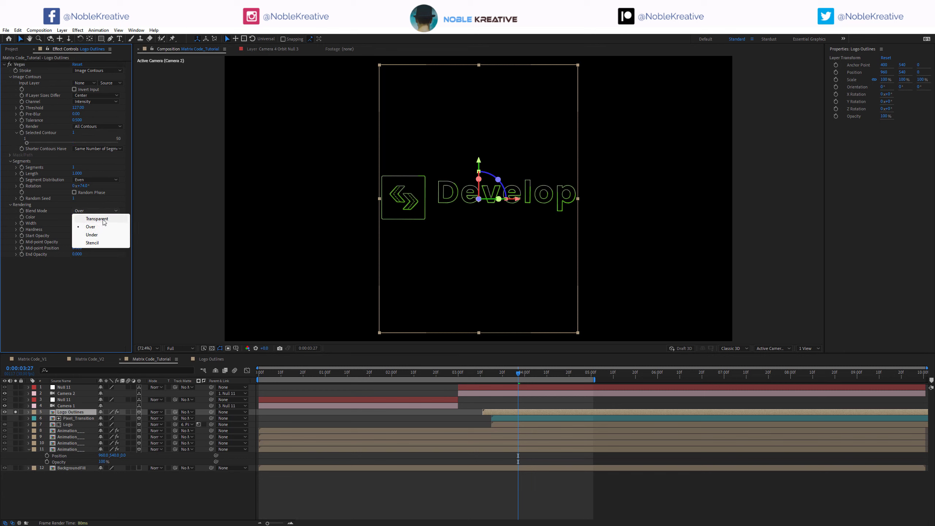
{"action": "left_click", "coordinate": [89, 223]}
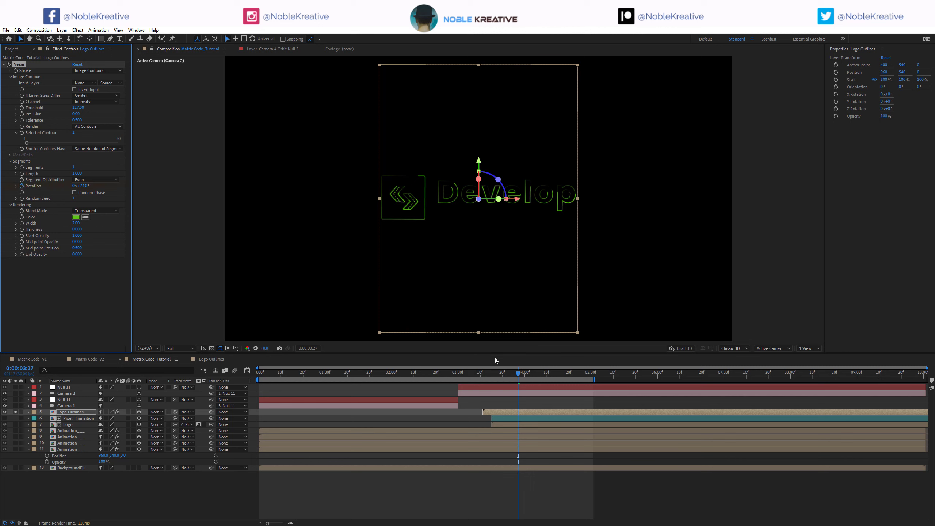
Step: Keyframe Vegas Rotation from 74° at about 0:00:03:10 to 200° near the comp's end, ease the keyframes and preview the motion
{"action": "key", "text": "u"}
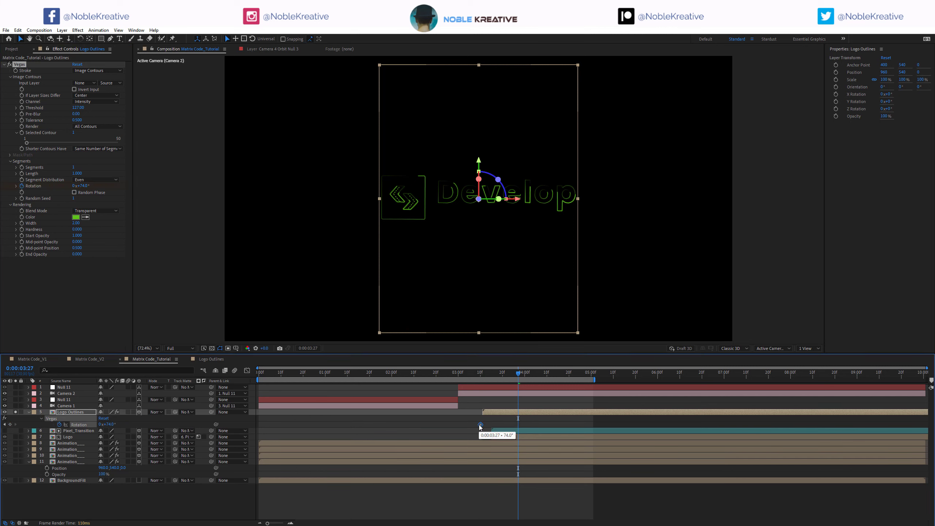
{"action": "left_click", "coordinate": [918, 378]}
{"action": "left_click_drag", "start_coordinate": [80, 186], "coordinate": [157, 182]}
{"action": "left_click_drag", "start_coordinate": [460, 423], "coordinate": [924, 439]}
{"action": "key", "text": "F9"}
{"action": "left_click_drag", "start_coordinate": [555, 373], "coordinate": [553, 373]}
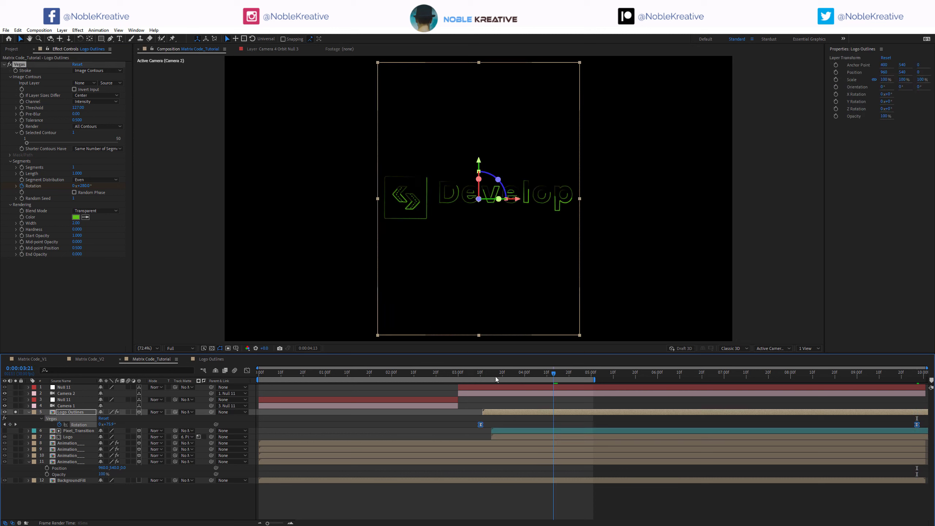
{"action": "left_click_drag", "start_coordinate": [495, 377], "coordinate": [573, 378]}
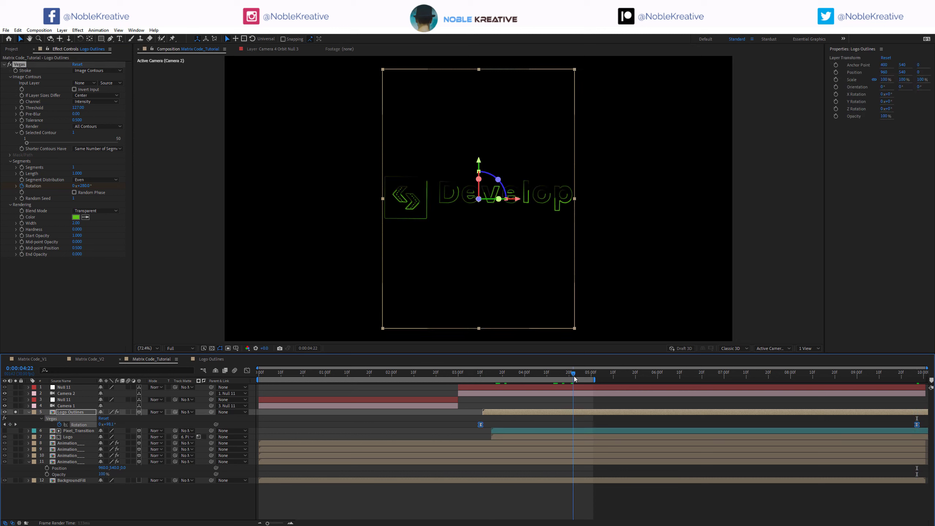
Step: Apply CC Cross Blur to Logo Outlines with Radius Y 50 and Repeat Edge Pixels enabled, and duplicate the effect
{"action": "key", "text": "ctrl+space"}
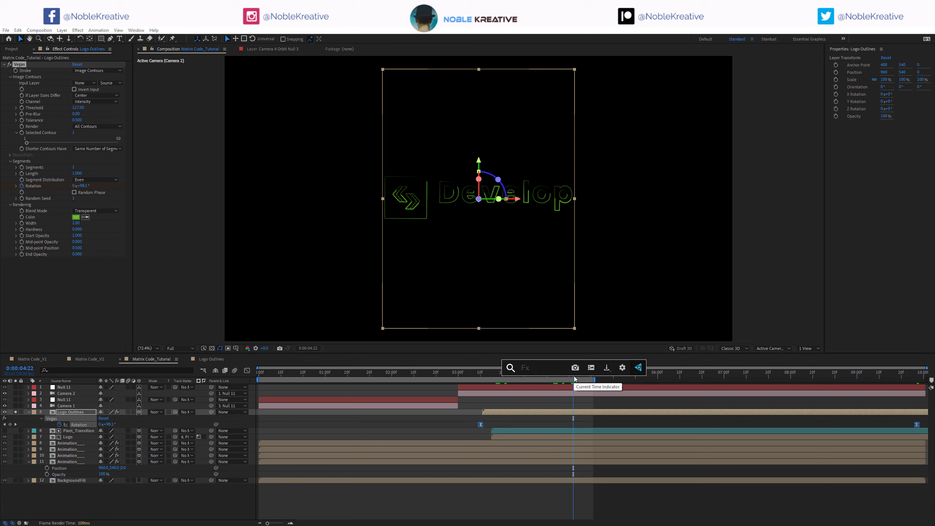
{"action": "type", "text": "glow"}
{"action": "key", "text": "Return"}
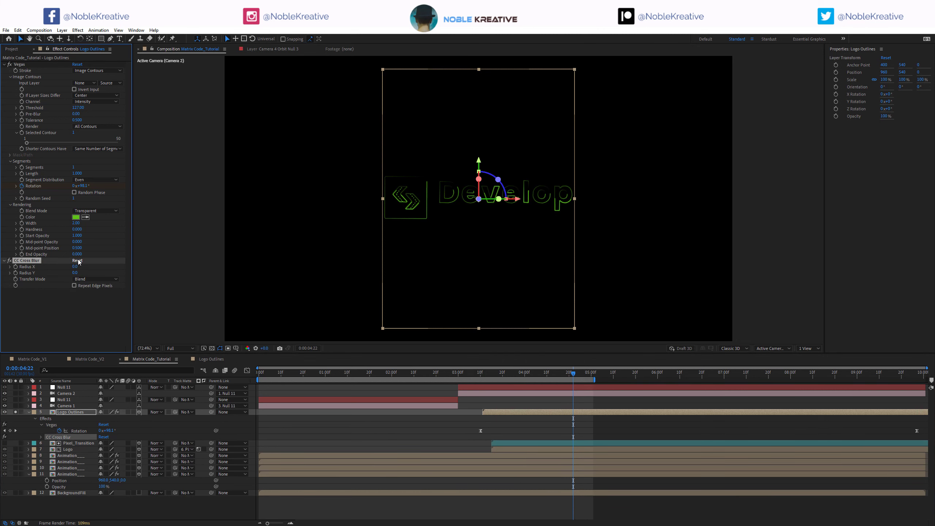
{"action": "left_click", "coordinate": [75, 272]}
{"action": "type", "text": "50"}
{"action": "key", "text": "Return"}
{"action": "key", "text": "ctrl+d"}
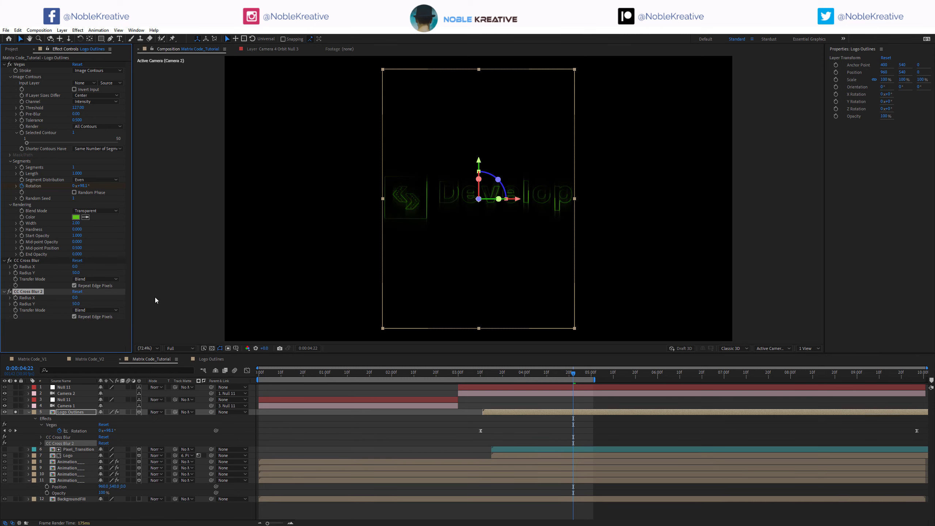
Step: Add a Glow effect to Logo Outlines and set Glow Intensity to 0.5
{"action": "key", "text": "ctrl+space"}
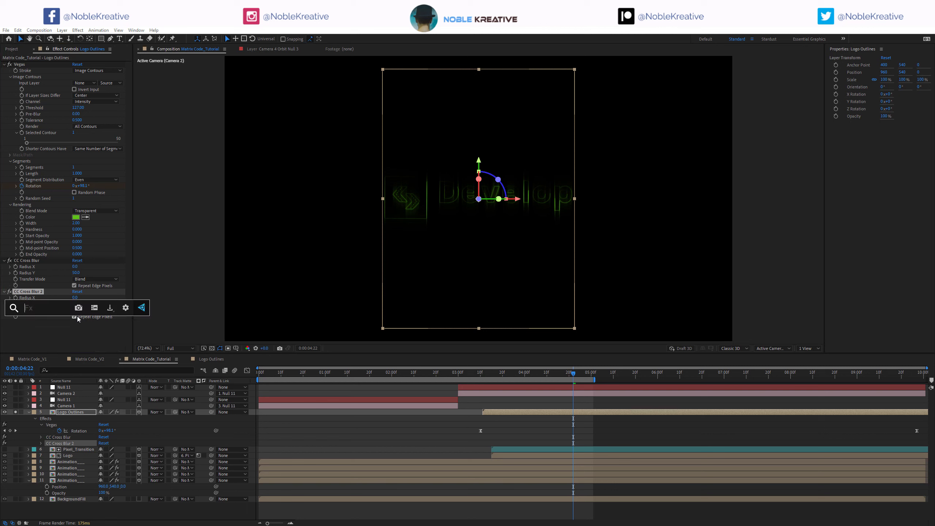
{"action": "type", "text": "glow"}
{"action": "key", "text": "Return"}
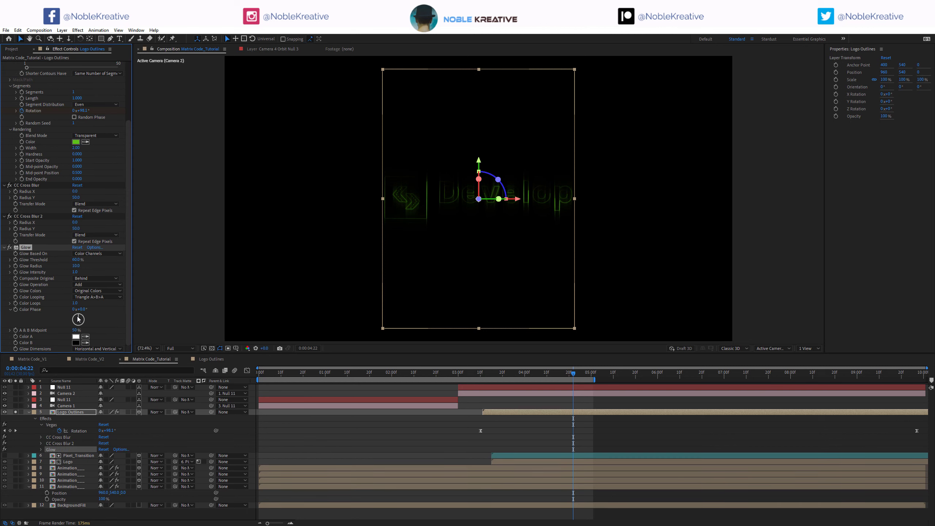
{"action": "left_click", "coordinate": [76, 272]}
{"action": "type", "text": "0.5"}
{"action": "key", "text": "Return"}
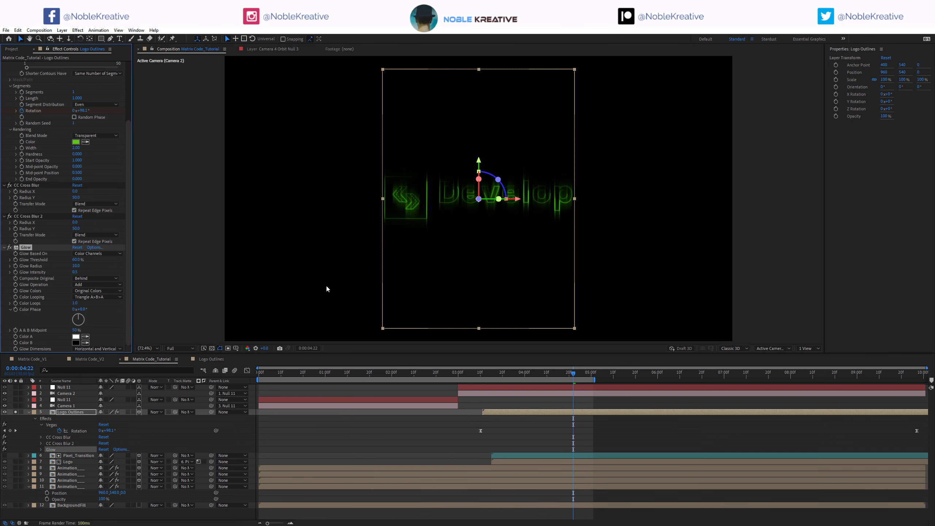
Step: Turn off solo for Logo Outlines and shift the layer to start at about 0:00:03:04
{"action": "left_click", "coordinate": [504, 376]}
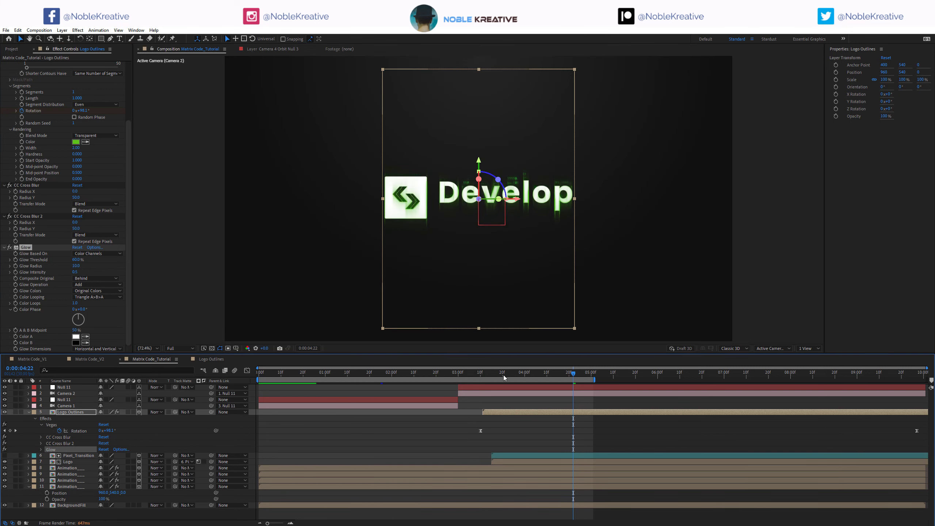
{"action": "left_click", "coordinate": [496, 375]}
{"action": "left_click_drag", "start_coordinate": [509, 412], "coordinate": [493, 414]}
Step: Keyframe the Logo Outlines layer's Opacity from 0% at 0:00:03:04 to 100% at 0:00:03:17
{"action": "key", "text": "t"}
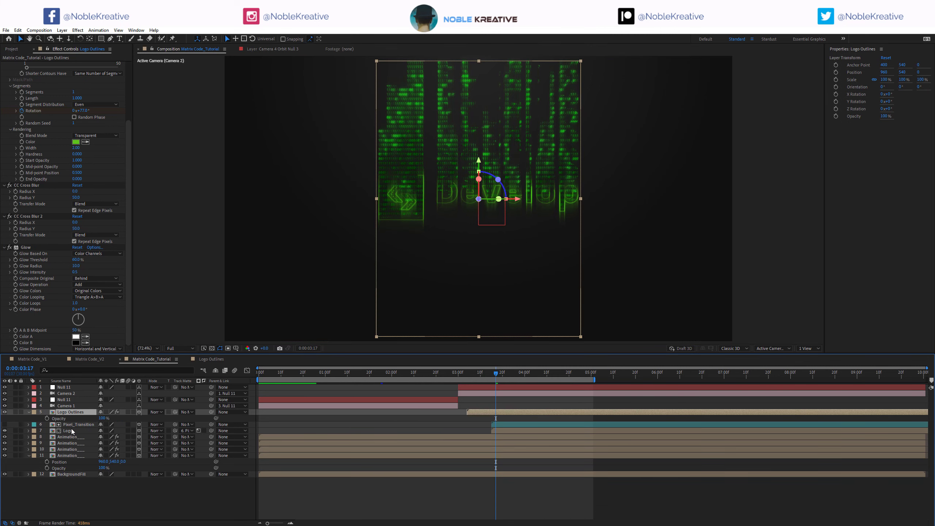
{"action": "left_click", "coordinate": [47, 419]}
{"action": "left_click_drag", "start_coordinate": [475, 376], "coordinate": [467, 376]}
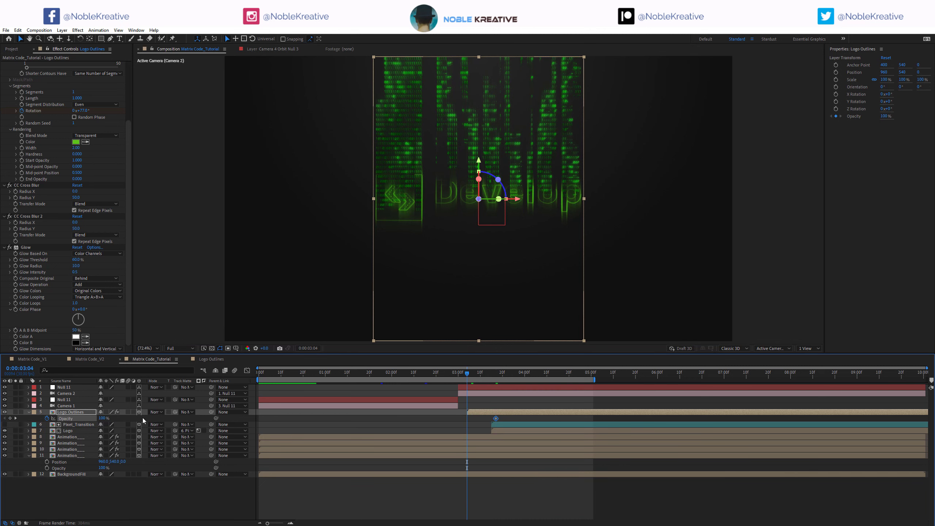
{"action": "left_click_drag", "start_coordinate": [102, 419], "coordinate": [8, 418]}
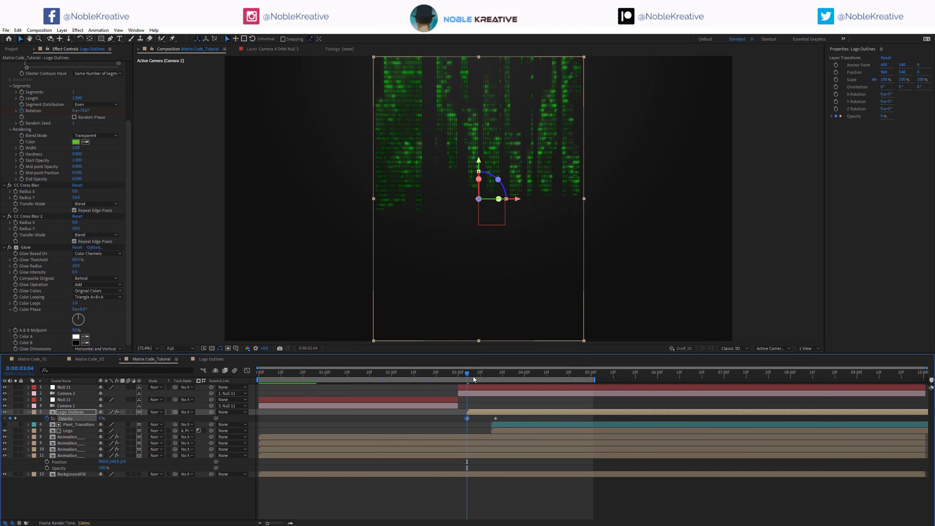
Step: Preview the outlines' fade-in, move its end keyframe to about 0:00:03:22, and apply Easy Ease to the Opacity keyframes
{"action": "key", "text": "space"}
{"action": "left_click", "coordinate": [497, 379]}
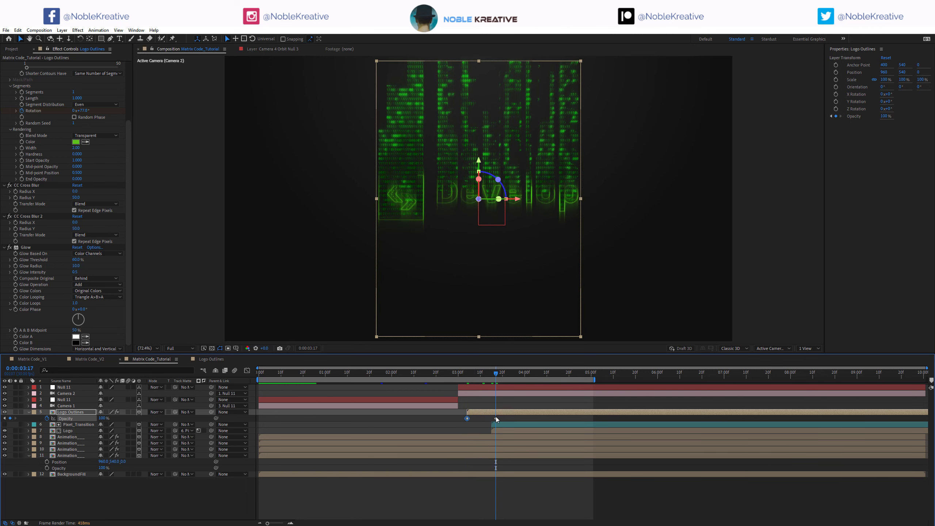
{"action": "left_click_drag", "start_coordinate": [496, 418], "coordinate": [457, 426]}
{"action": "key", "text": "F9"}
Step: In the Animation comp, set the Logo layer's Card Dance to 100 columns and 60 rows, and return to Matrix Code_Tutorial
{"action": "left_click", "coordinate": [537, 439]}
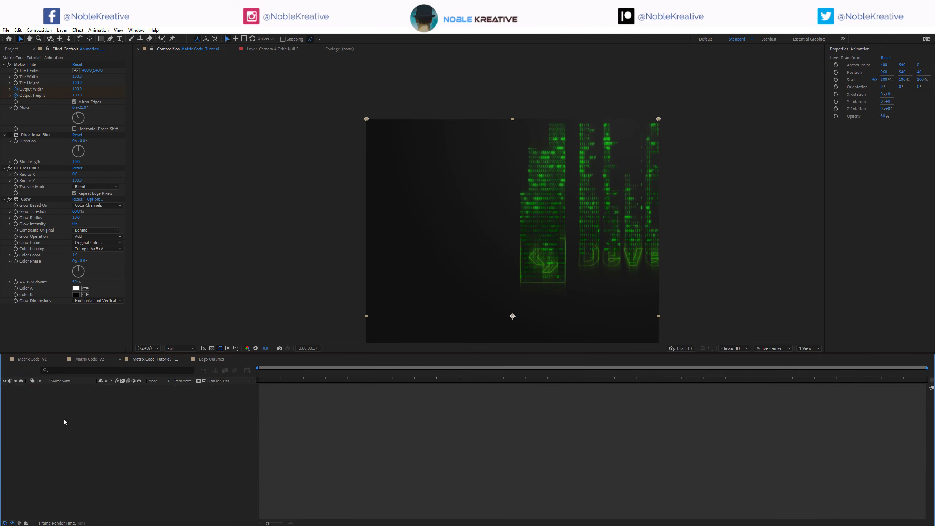
{"action": "double_click", "coordinate": [73, 396]}
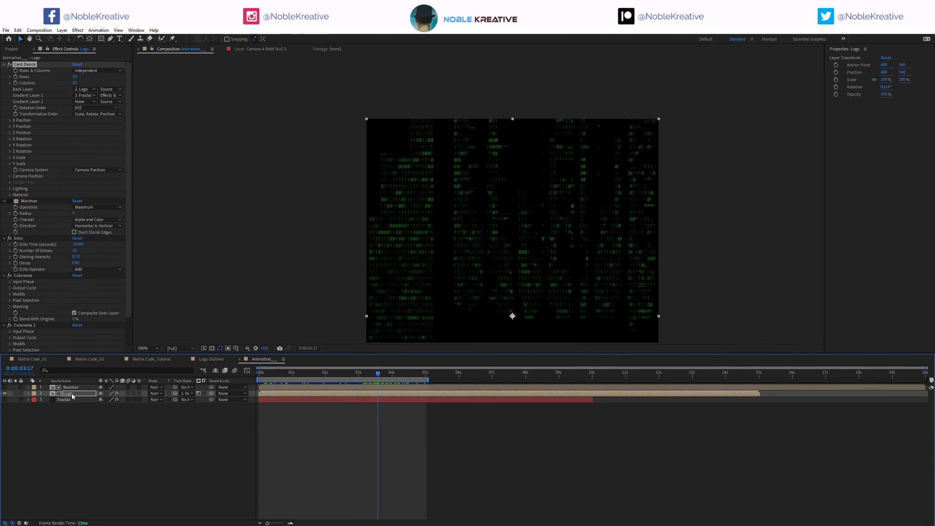
{"action": "left_click", "coordinate": [73, 396]}
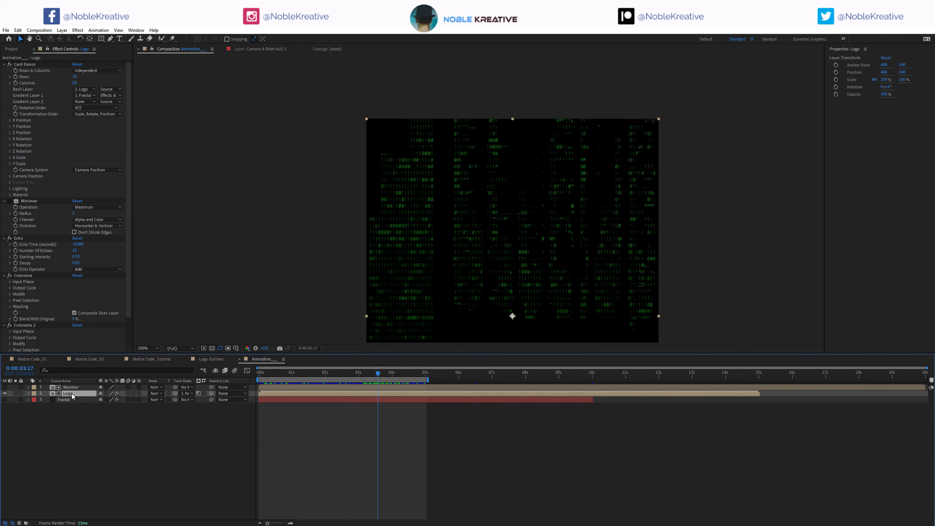
{"action": "left_click", "coordinate": [76, 83]}
{"action": "key", "text": "Return"}
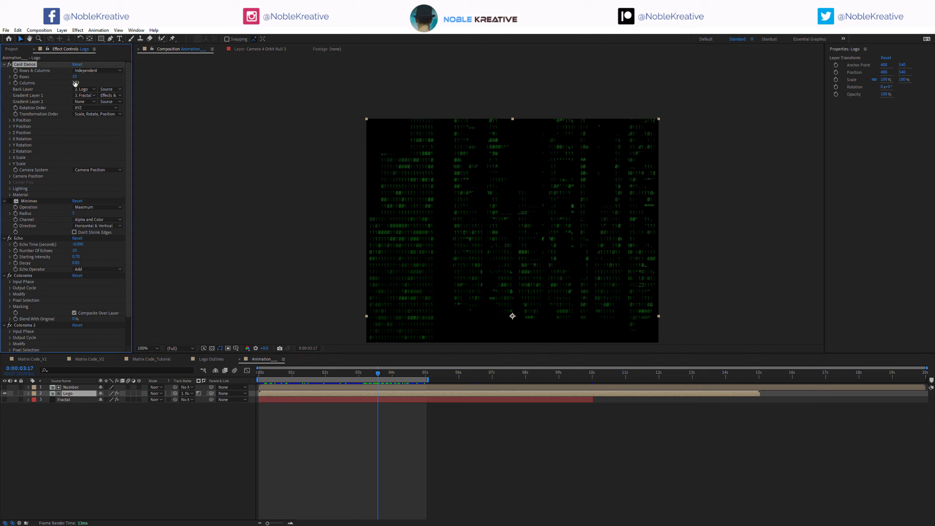
{"action": "left_click", "coordinate": [77, 76]}
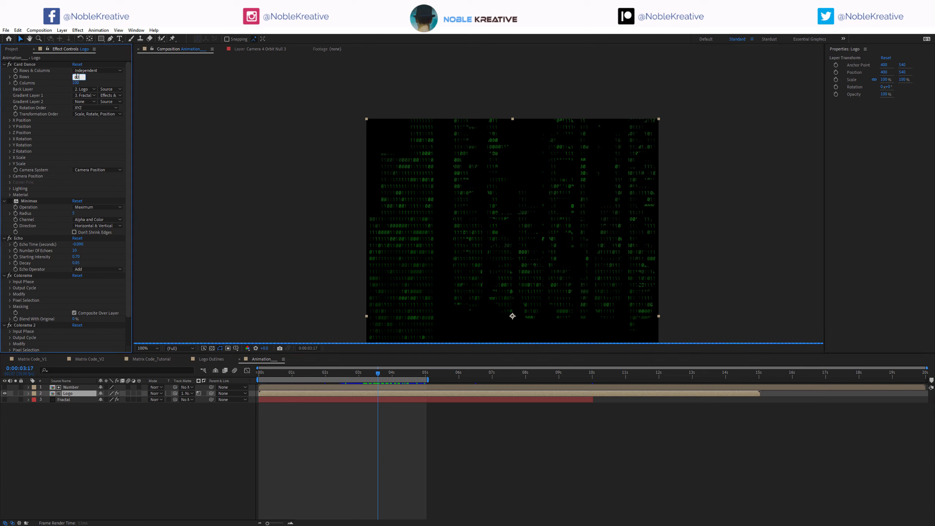
{"action": "type", "text": "60"}
{"action": "key", "text": "Return"}
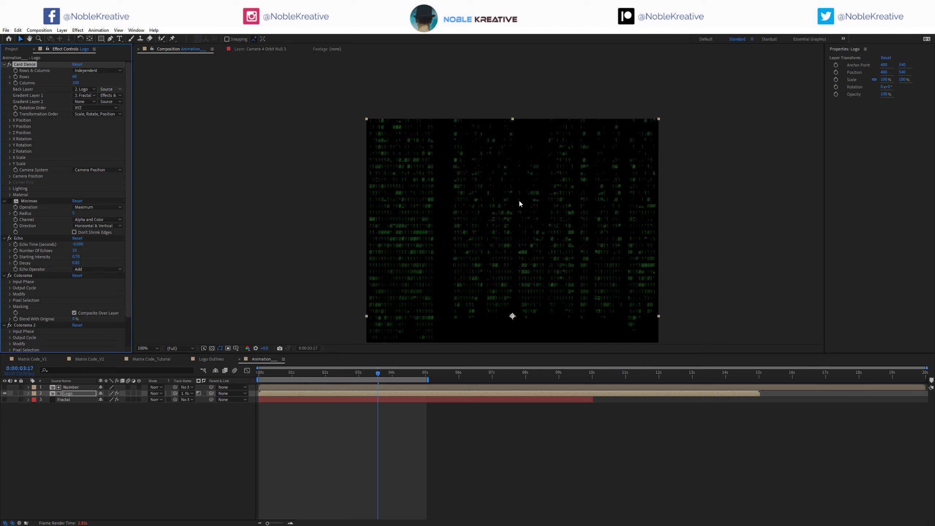
{"action": "left_click", "coordinate": [154, 359]}
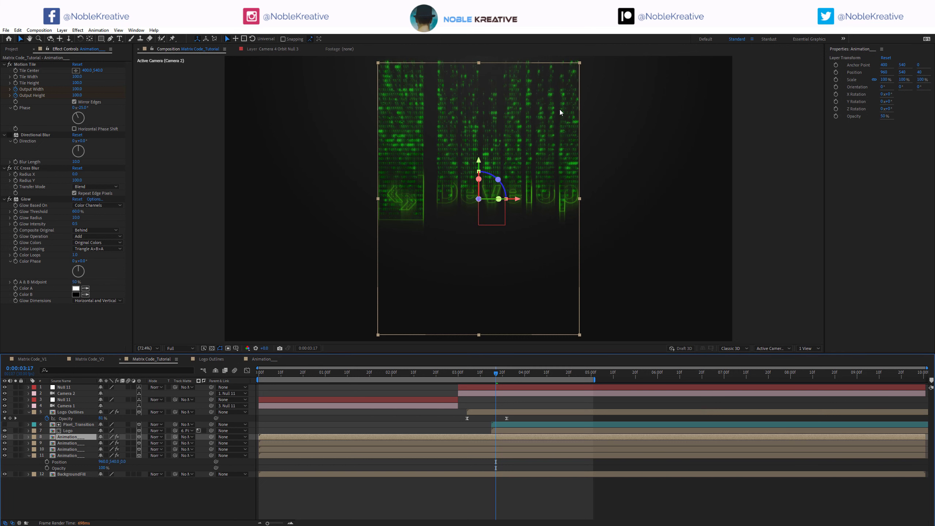
Step: Collapse the layer properties and set the upper three Animation layers' blending modes to Lighten, Add and Lighten, in stacking order
{"action": "key", "text": "comma"}
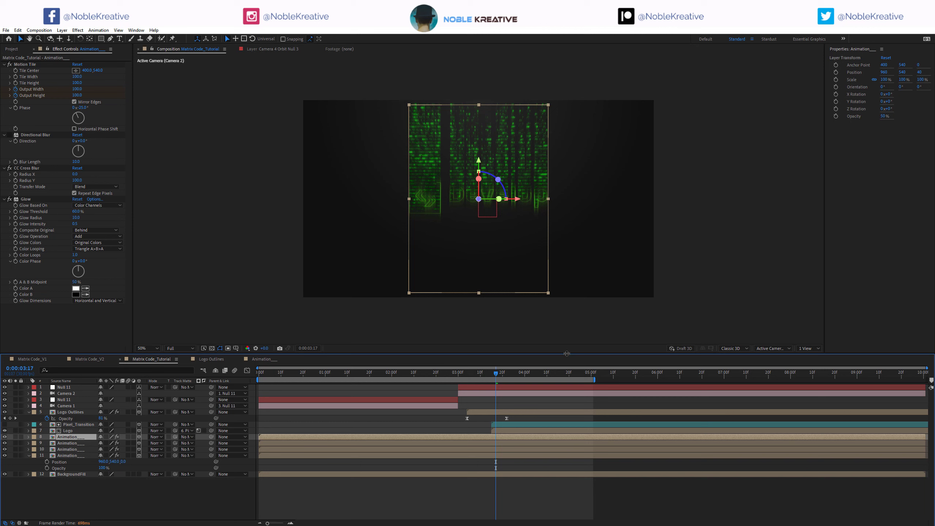
{"action": "left_click", "coordinate": [55, 508]}
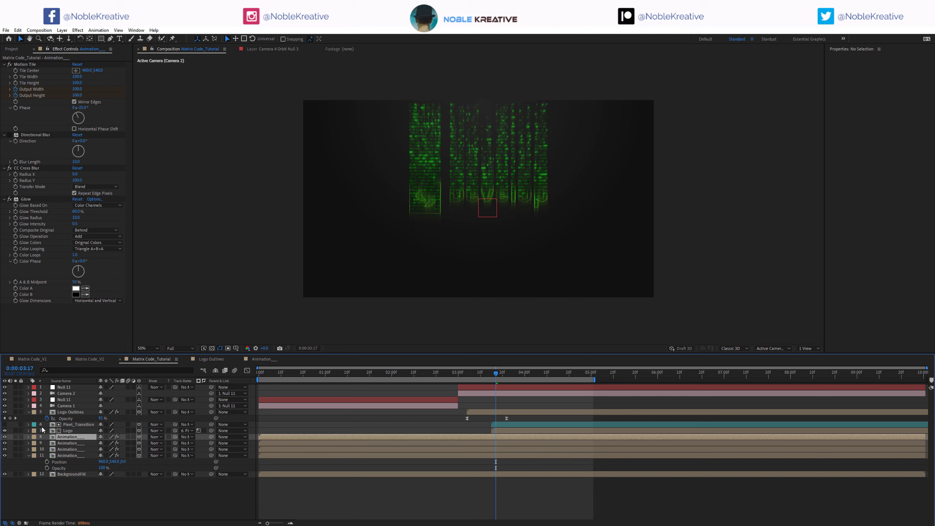
{"action": "left_click", "coordinate": [28, 411]}
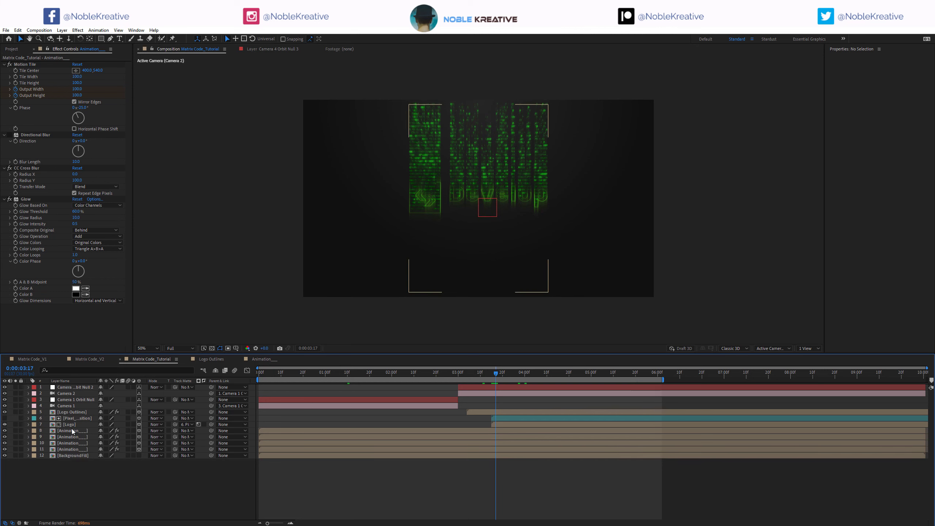
{"action": "left_click", "coordinate": [72, 431]}
{"action": "left_click", "coordinate": [155, 431]}
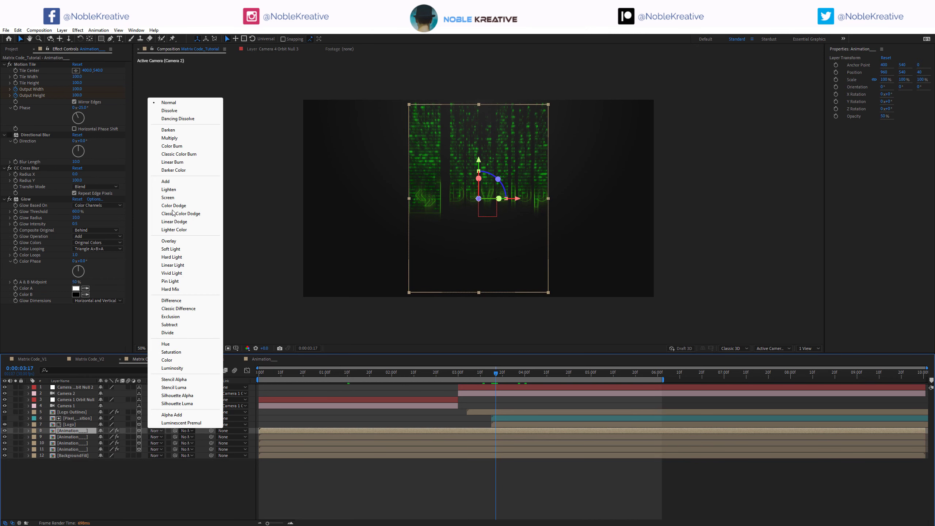
{"action": "left_click", "coordinate": [177, 190]}
{"action": "left_click", "coordinate": [156, 437]}
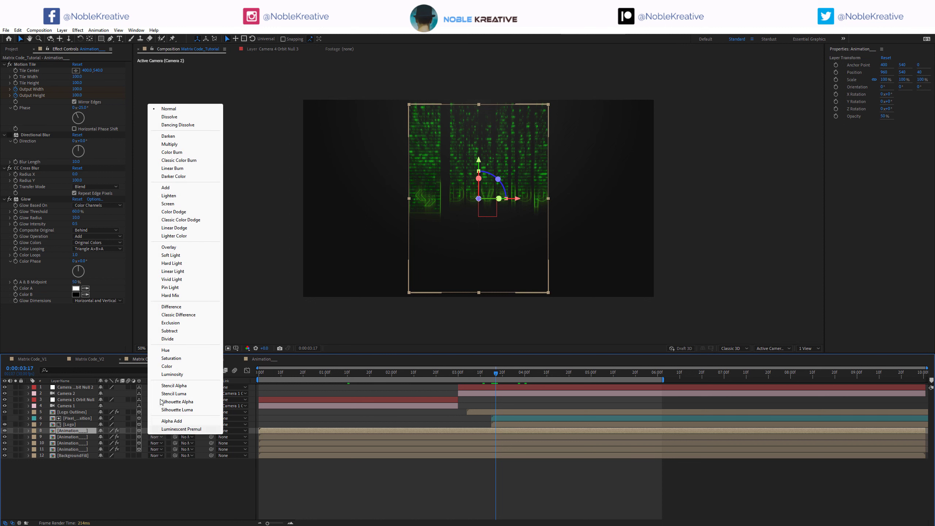
{"action": "left_click", "coordinate": [172, 195]}
{"action": "left_click", "coordinate": [73, 437]}
{"action": "left_click", "coordinate": [156, 437]}
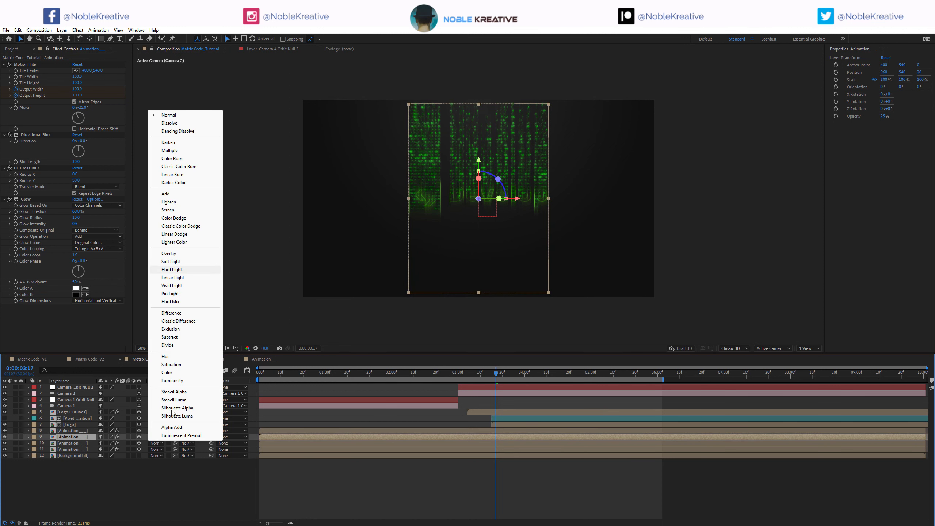
{"action": "left_click", "coordinate": [172, 202]}
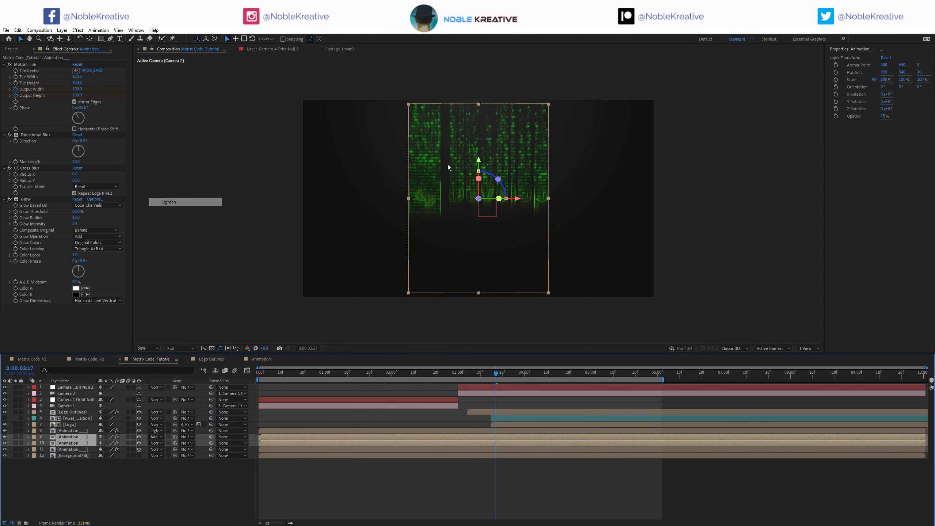
Step: Set the lowest Animation layer's blending mode to Add, inspect the code up close, and deselect it
{"action": "key", "text": "slash"}
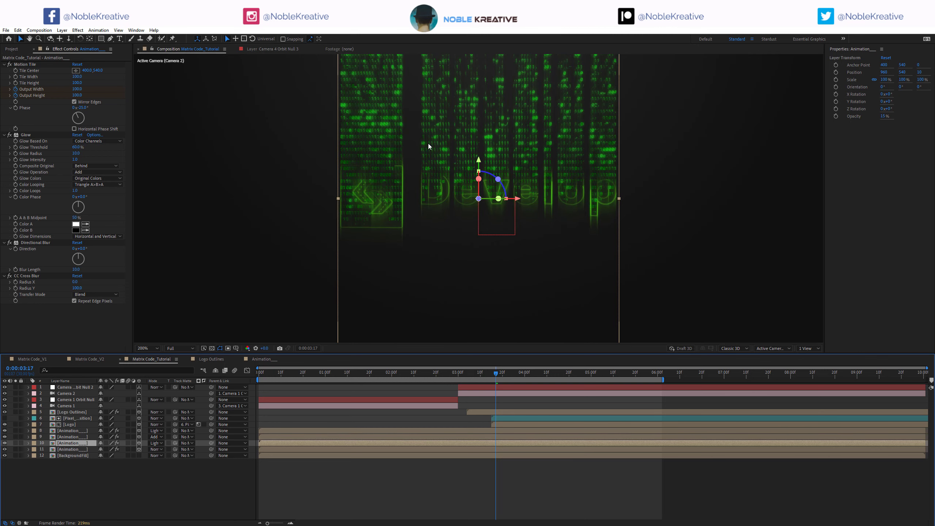
{"action": "key", "text": "comma"}
{"action": "left_click", "coordinate": [156, 449]}
{"action": "left_click", "coordinate": [178, 201]}
{"action": "left_click", "coordinate": [387, 199]}
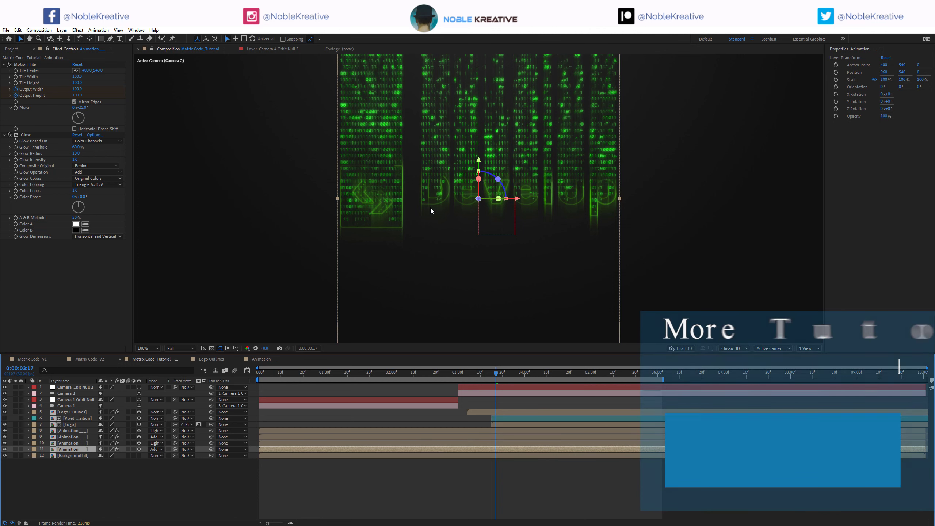
{"action": "left_click", "coordinate": [90, 480]}
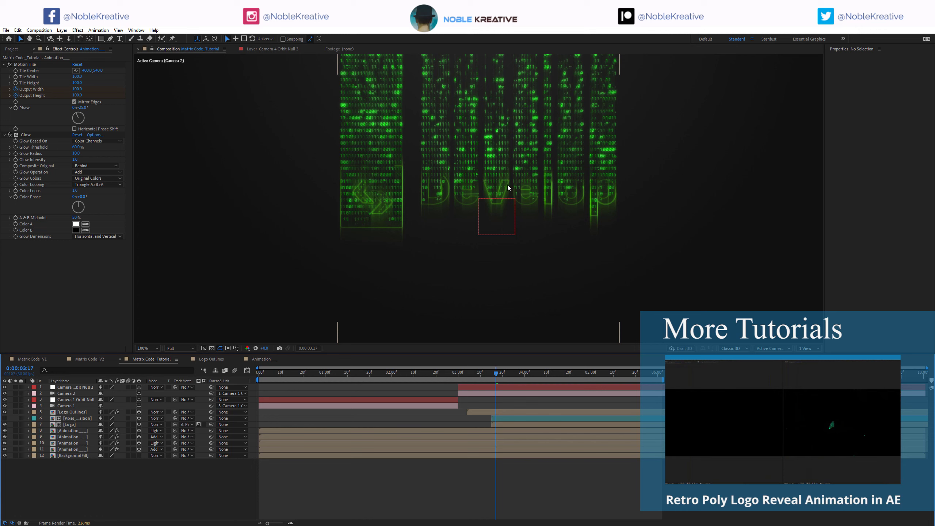
Step: Open Pixel_Background_Texture 02 from the project's Textures folder and examine its Texture 02 source comp alongside Texture 01
{"action": "left_click", "coordinate": [11, 49]}
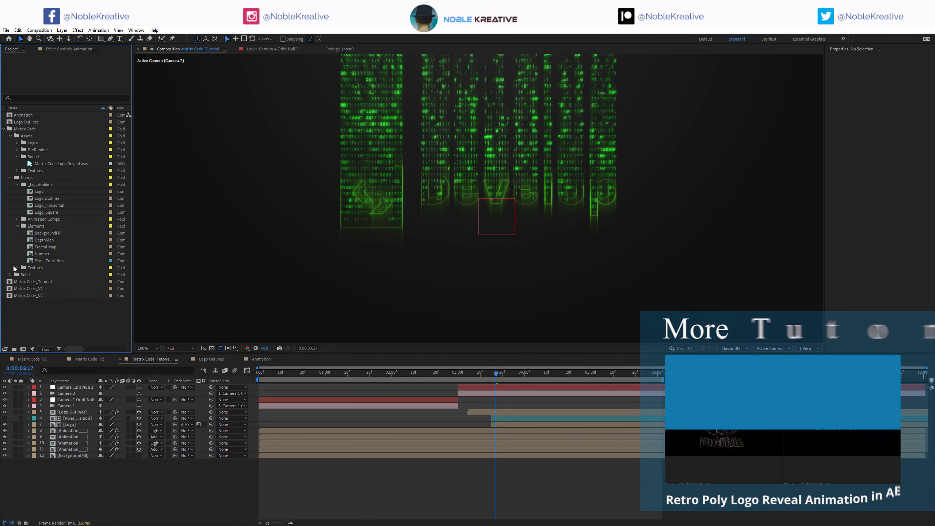
{"action": "left_click", "coordinate": [16, 267]}
{"action": "double_click", "coordinate": [76, 282]}
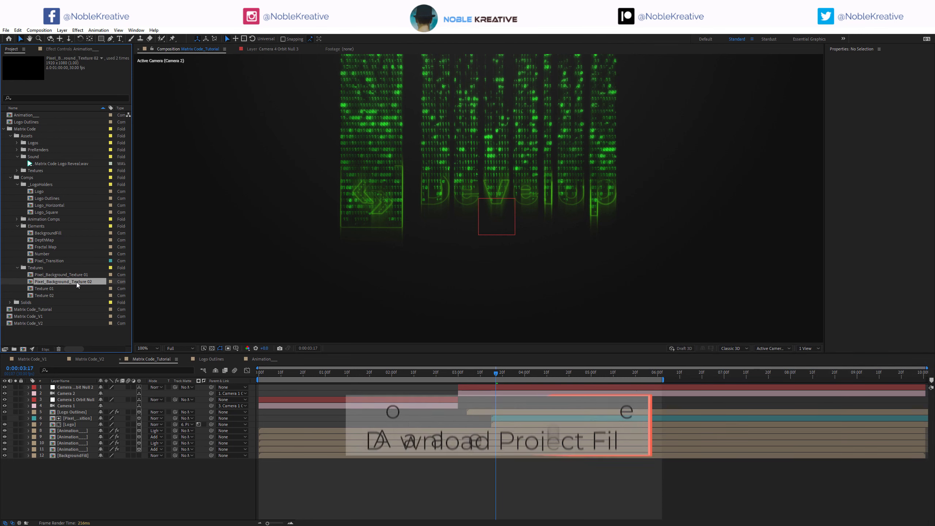
{"action": "double_click", "coordinate": [78, 387]}
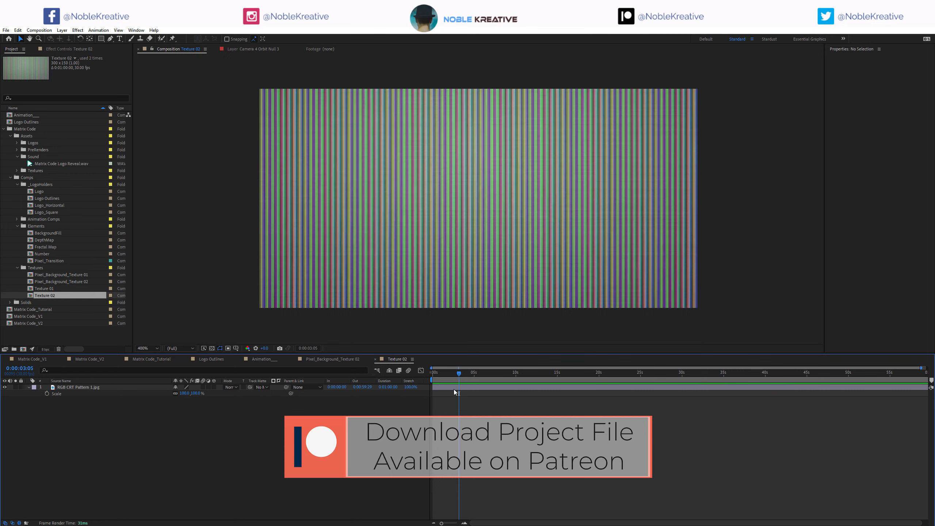
{"action": "left_click", "coordinate": [453, 389]}
{"action": "double_click", "coordinate": [56, 288]}
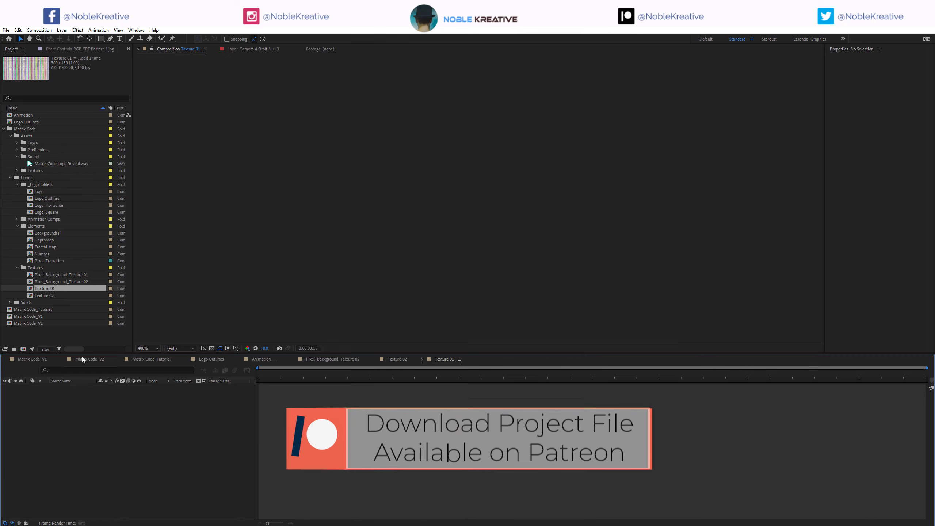
{"action": "left_click", "coordinate": [395, 359]}
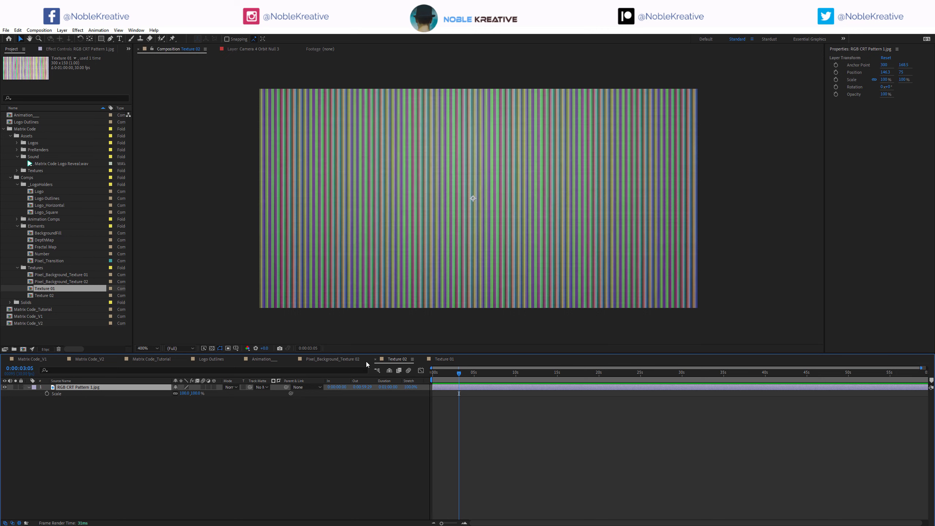
{"action": "left_click", "coordinate": [338, 359]}
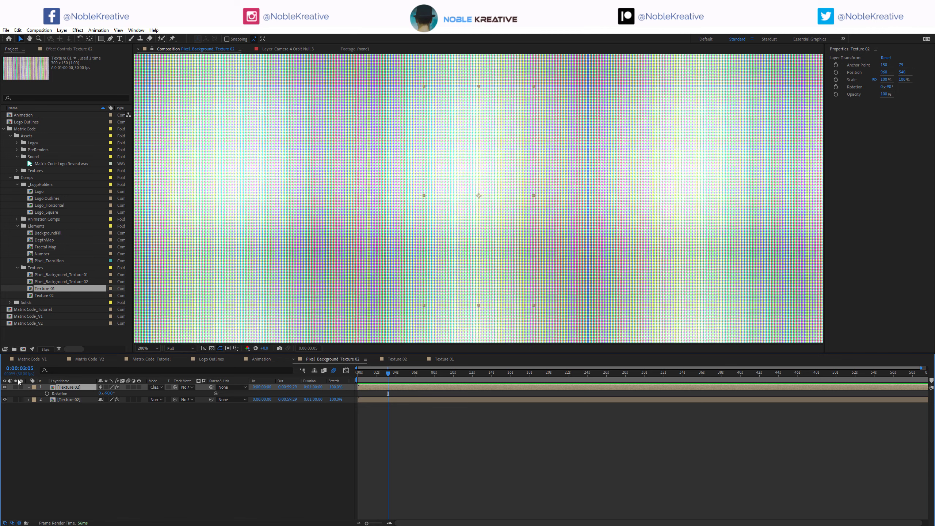
Step: Examine how Pixel_Background_Texture 02 is built by toggling the rotated Texture 02 layer and the lower layer's Motion Tile off and on
{"action": "left_click", "coordinate": [4, 387]}
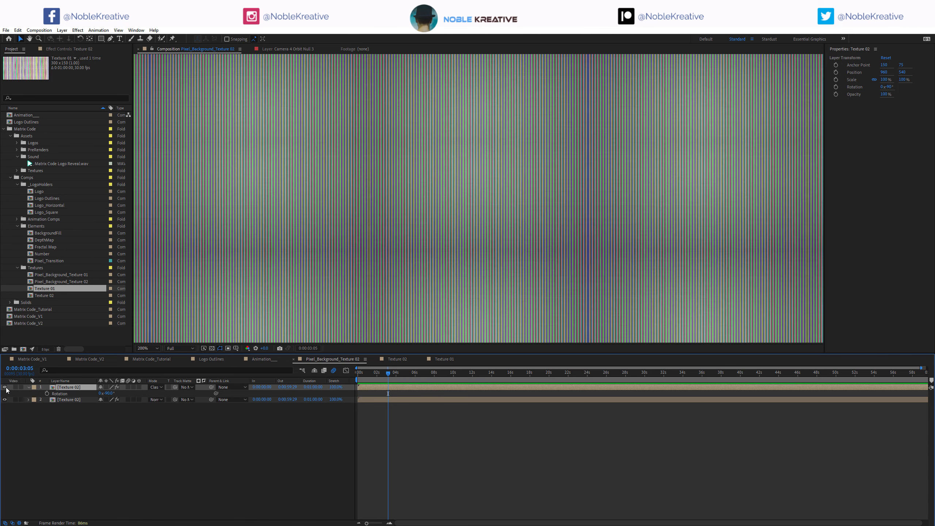
{"action": "left_click", "coordinate": [5, 387]}
{"action": "left_click", "coordinate": [69, 51]}
{"action": "key", "text": "comma"}
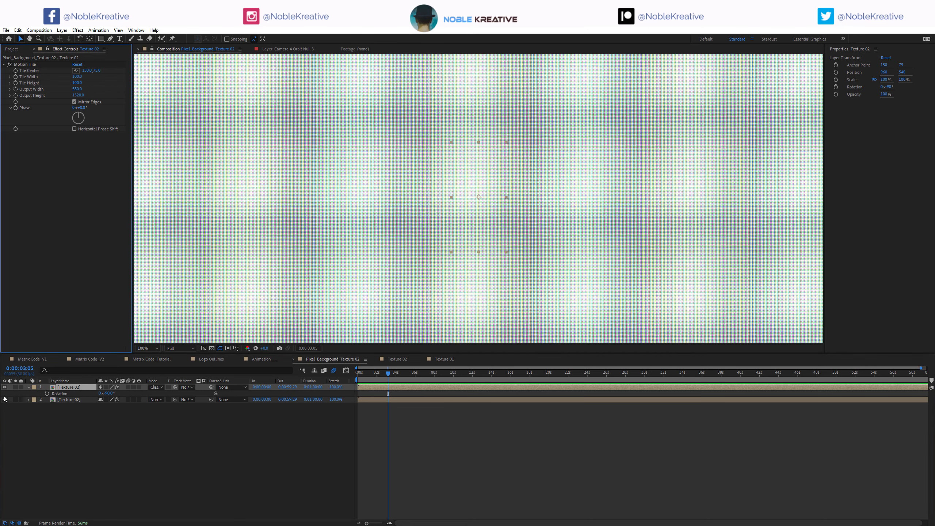
{"action": "left_click", "coordinate": [5, 387]}
{"action": "left_click", "coordinate": [64, 400]}
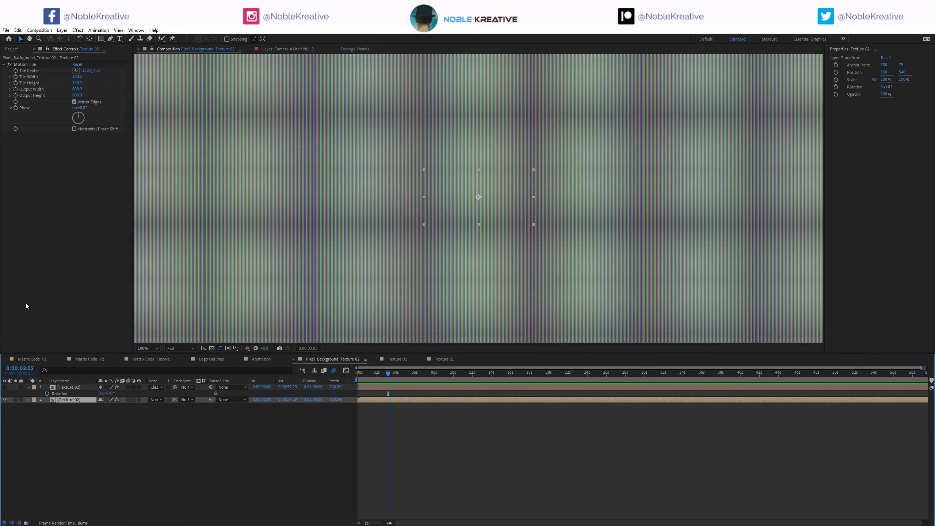
{"action": "left_click", "coordinate": [11, 64]}
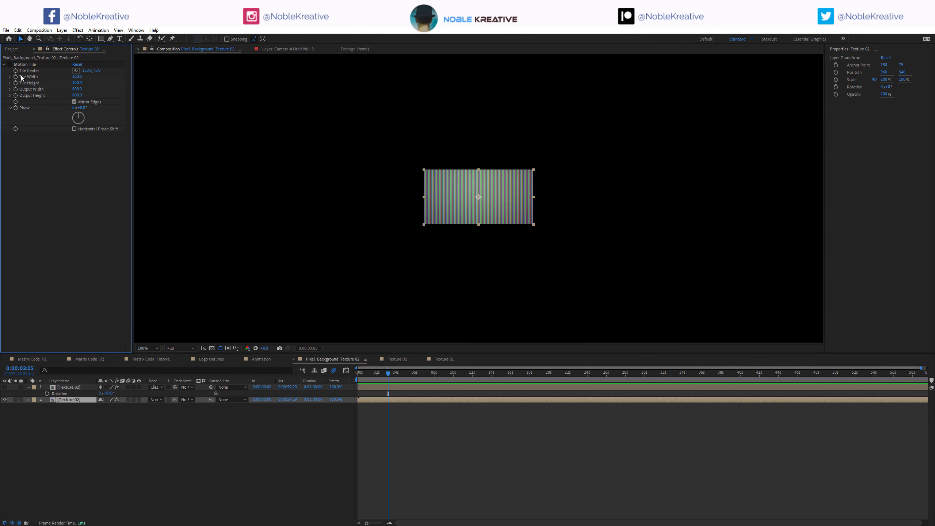
{"action": "key", "text": "ctrl+z"}
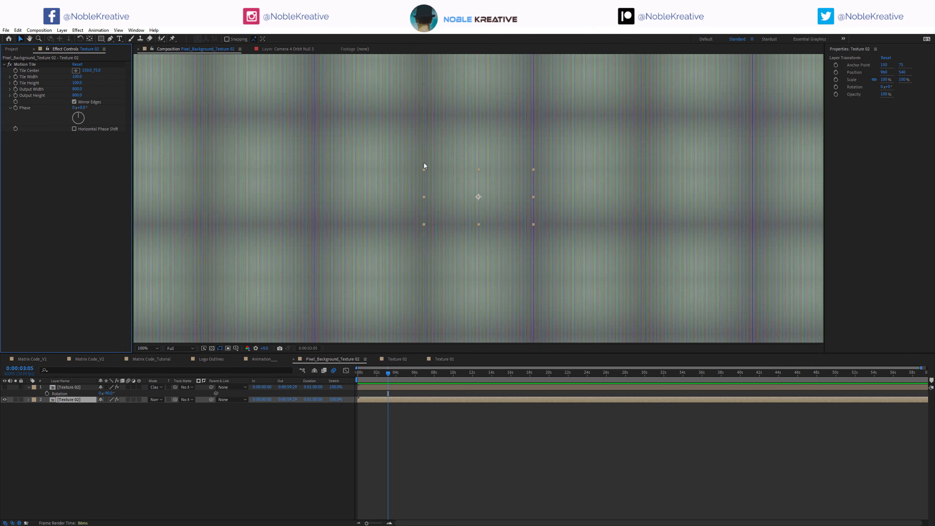
{"action": "left_click", "coordinate": [69, 387]}
{"action": "left_click", "coordinate": [5, 387]}
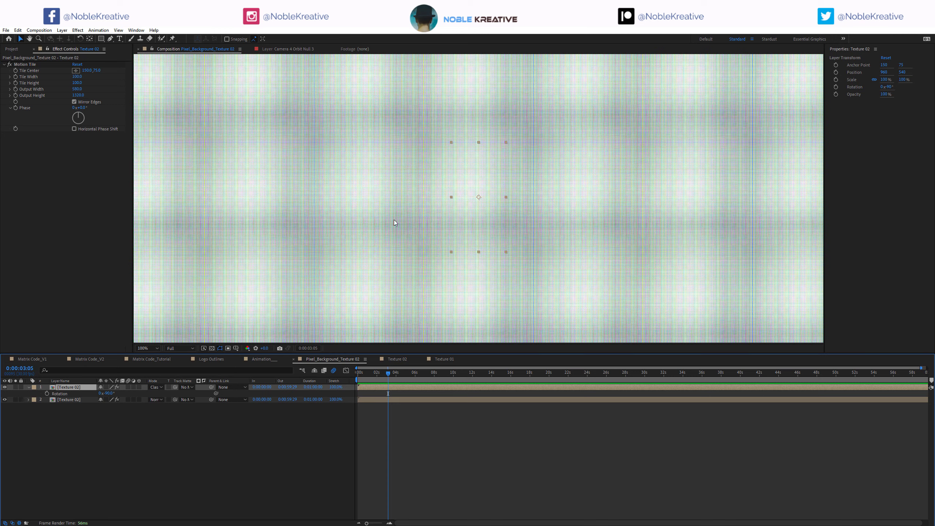
Step: Place Pixel_Background_Texture 02 in the Matrix Code_Tutorial comp just above BackgroundFill and make it a 3D layer
{"action": "right_click", "coordinate": [283, 456]}
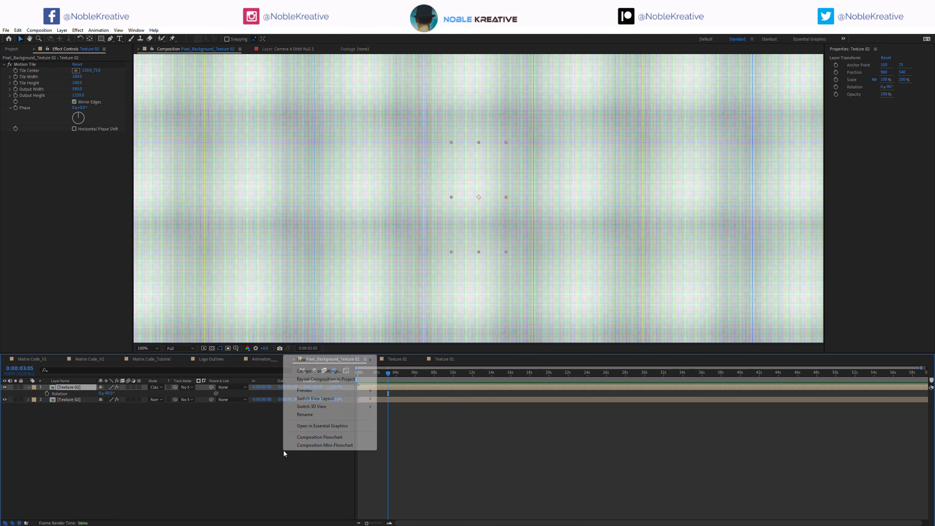
{"action": "left_click", "coordinate": [313, 379]}
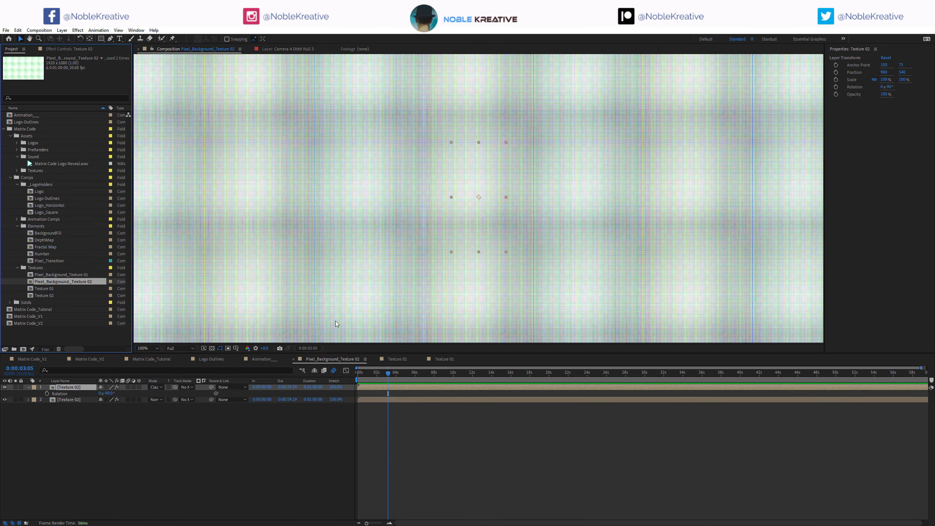
{"action": "left_click", "coordinate": [167, 359]}
{"action": "left_click_drag", "start_coordinate": [72, 520], "coordinate": [74, 453]}
{"action": "left_click", "coordinate": [140, 455]}
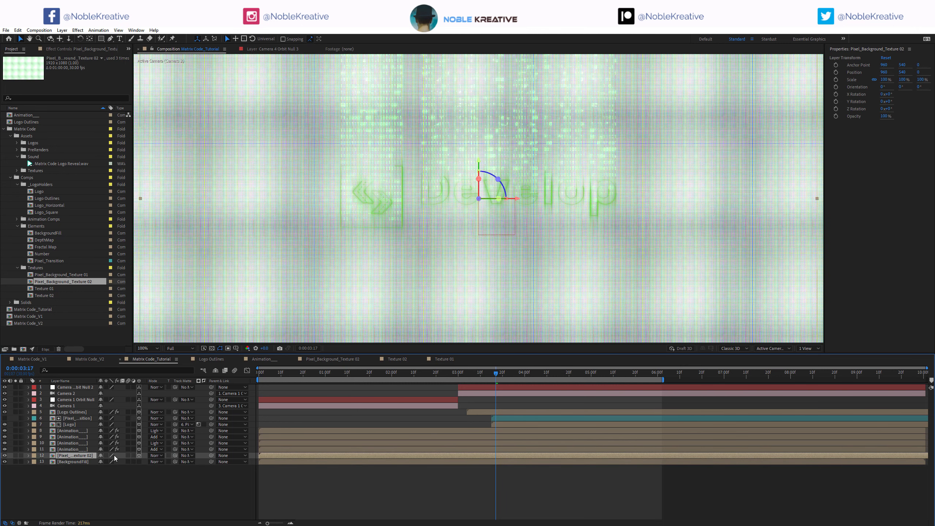
Step: Set the pixel texture layer's blending mode to Multiply and its opacity to 70%
{"action": "left_click", "coordinate": [154, 455]}
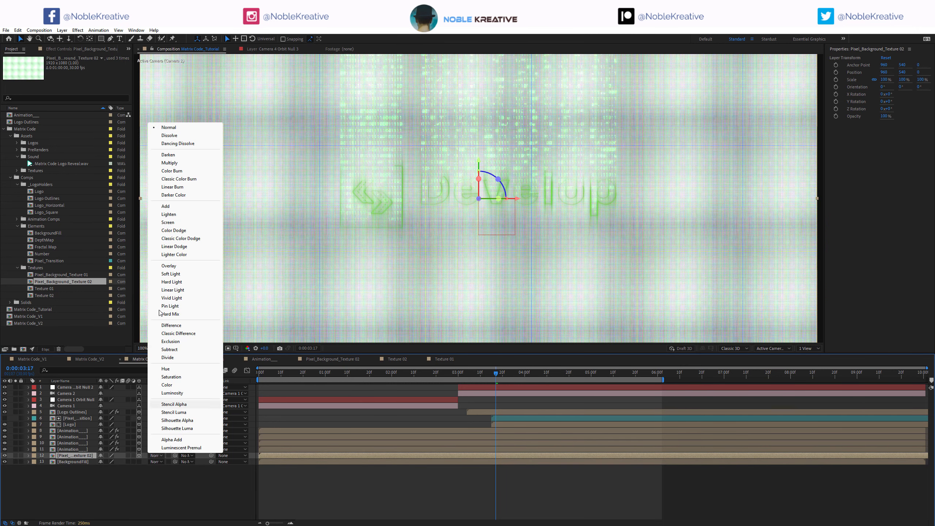
{"action": "left_click", "coordinate": [173, 162]}
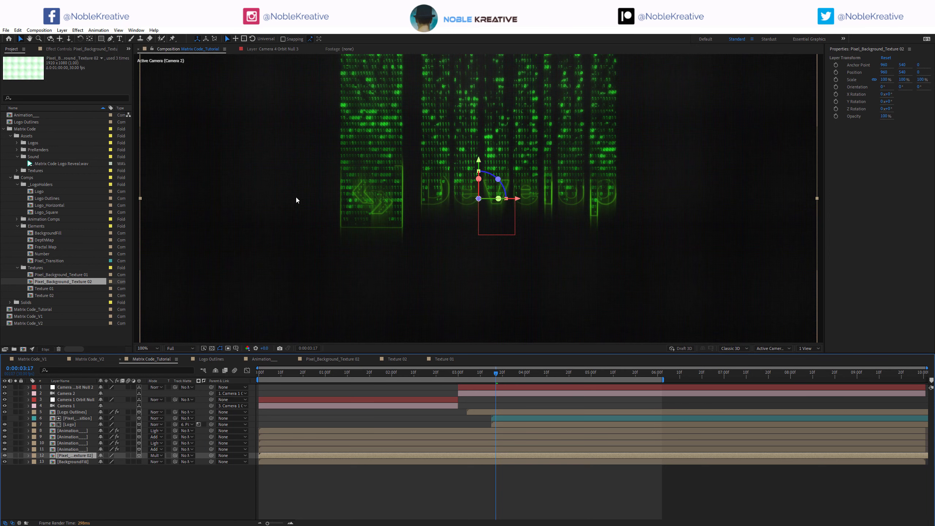
{"action": "key", "text": "period"}
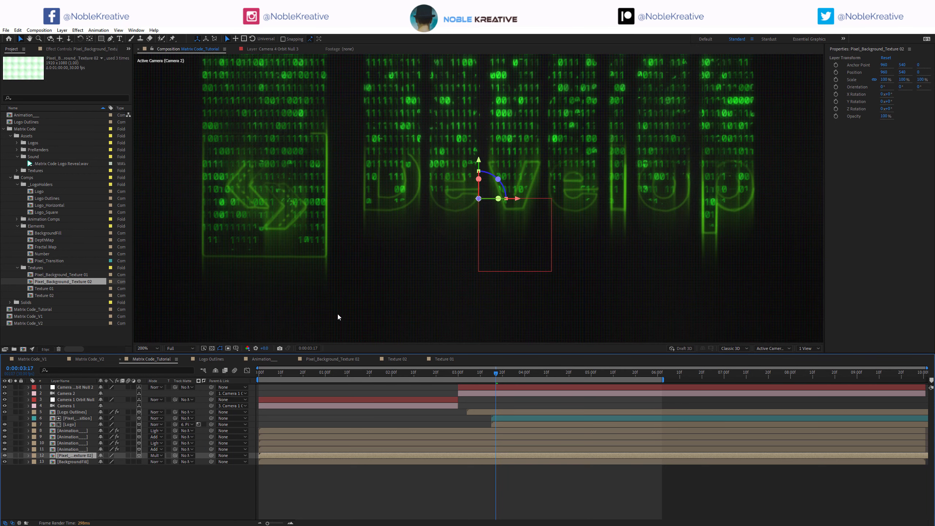
{"action": "key", "text": "t"}
{"action": "left_click", "coordinate": [103, 462]}
{"action": "type", "text": "70"}
{"action": "key", "text": "Return"}
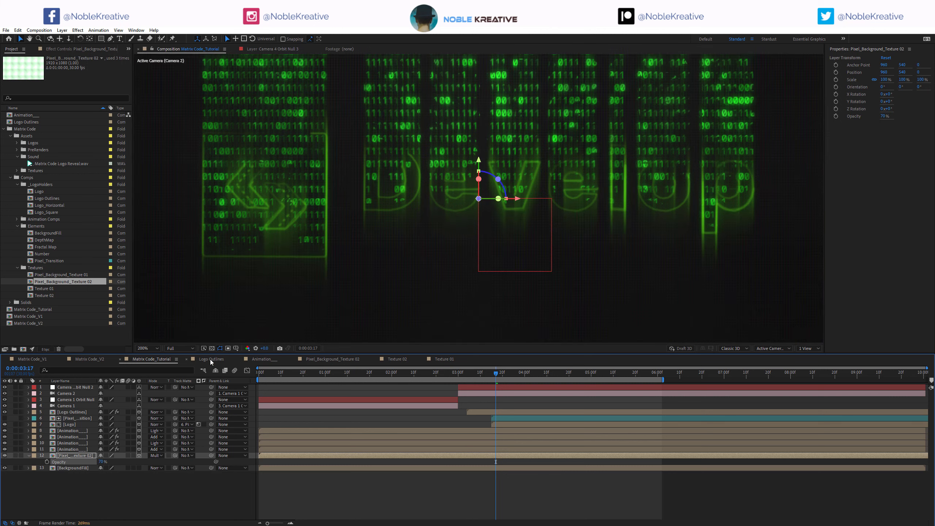
Step: Set the pixel texture layer's Z position to 100
{"action": "key", "text": "p"}
{"action": "left_click_drag", "start_coordinate": [122, 462], "coordinate": [147, 462]}
{"action": "left_click", "coordinate": [124, 461]}
{"action": "type", "text": "100"}
{"action": "key", "text": "Return"}
Step: Check the texture's coverage at 0:00:05:12 and scale the pixel texture layer to 200%
{"action": "left_click", "coordinate": [617, 374]}
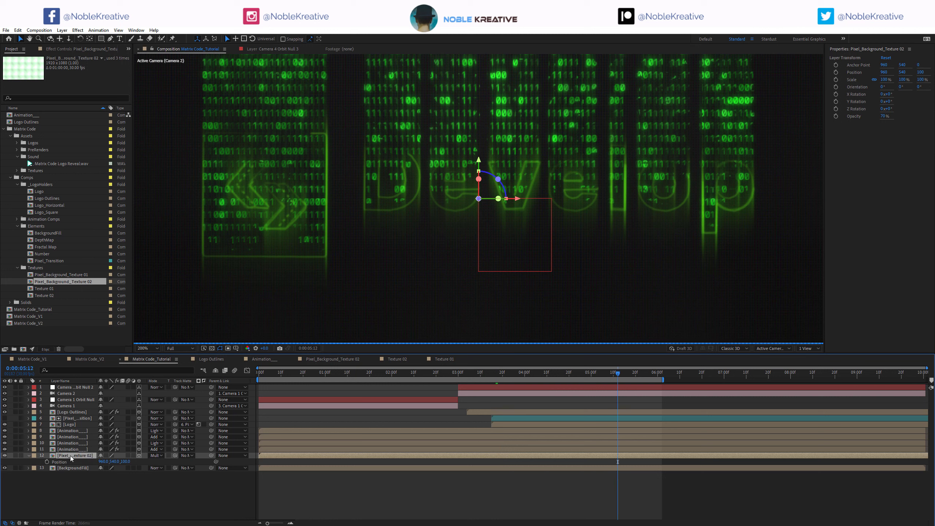
{"action": "key", "text": "s"}
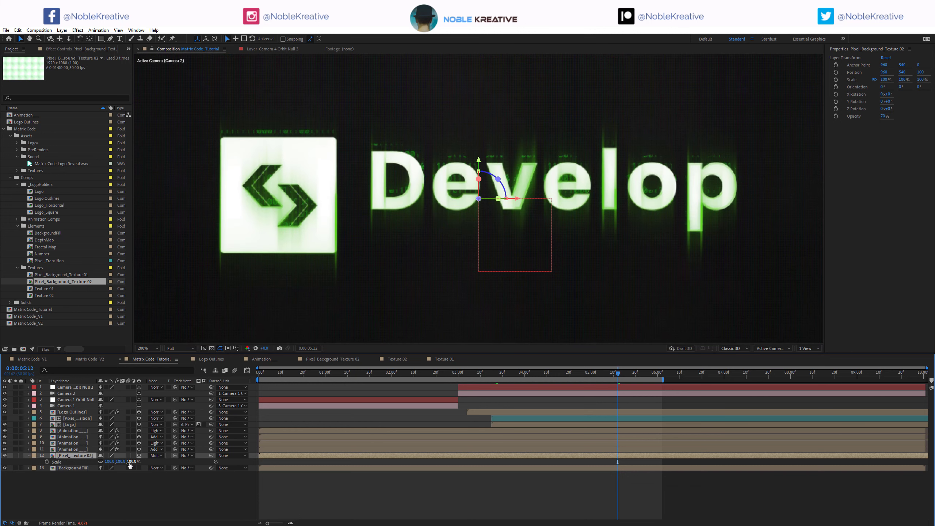
{"action": "key", "text": "comma"}
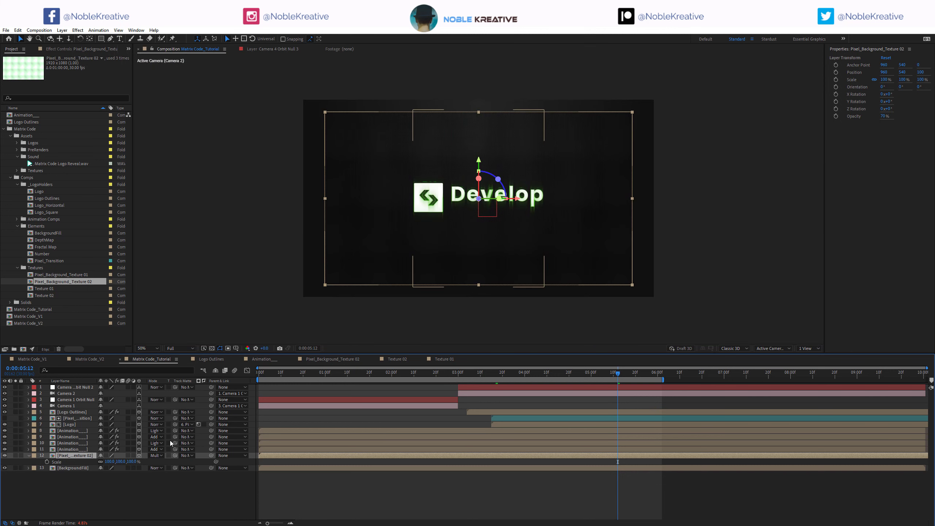
{"action": "left_click", "coordinate": [132, 461]}
{"action": "type", "text": "200"}
{"action": "key", "text": "Return"}
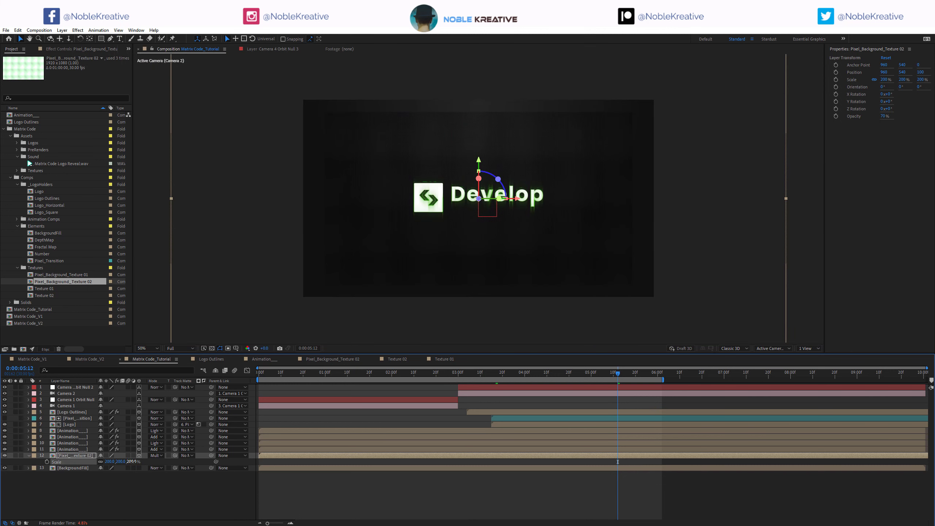
Step: At 0:00:02:03, shift the pixel texture layer's X position to about 1527 to cover the first camera's view
{"action": "left_click", "coordinate": [398, 373]}
{"action": "key", "text": "p"}
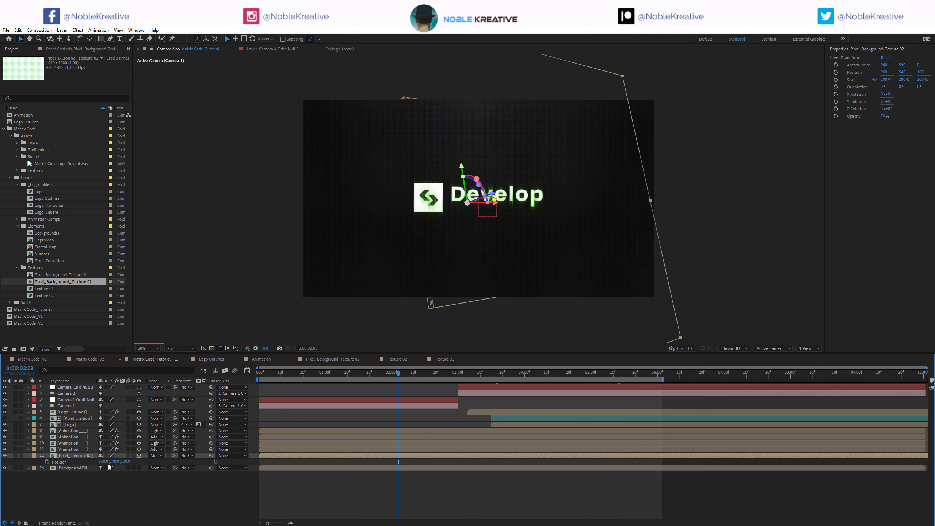
{"action": "left_click_drag", "start_coordinate": [104, 461], "coordinate": [281, 432]}
{"action": "left_click", "coordinate": [522, 373]}
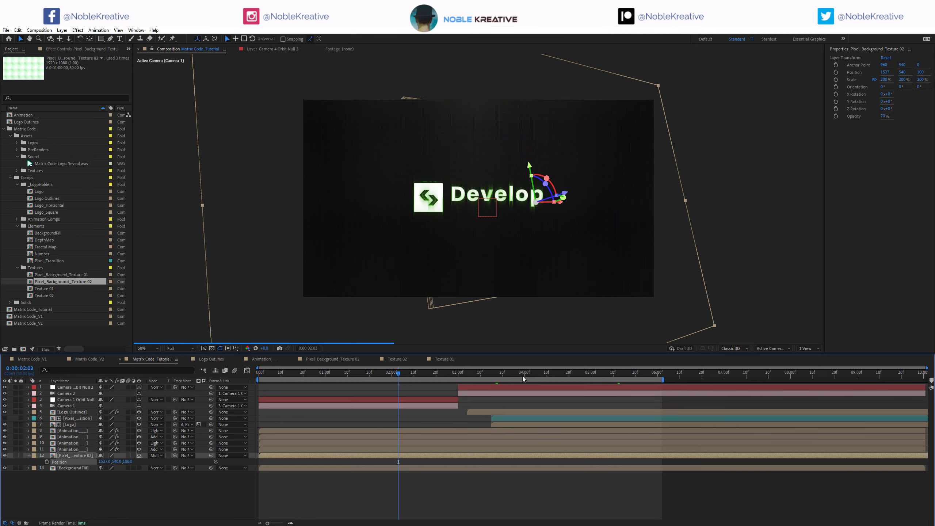
{"action": "key", "text": "period"}
{"action": "key", "text": "period"}
Step: Add an adjustment layer above all other layers and name it Blur
{"action": "left_click", "coordinate": [502, 374]}
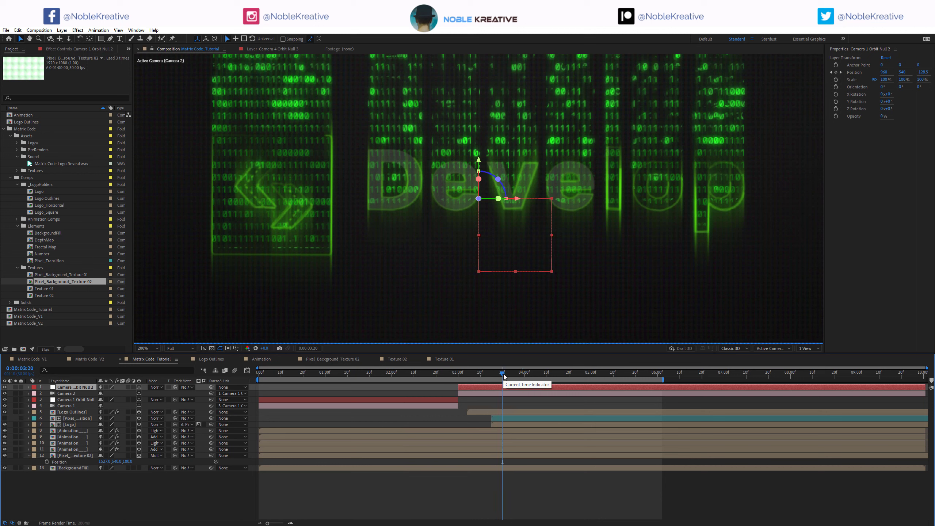
{"action": "key", "text": "ctrl+alt+y"}
{"action": "key", "text": "Return"}
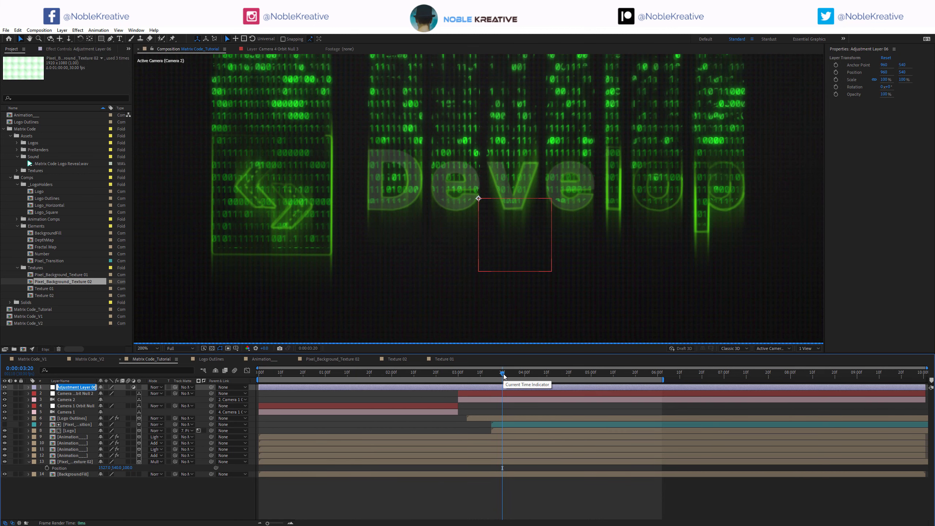
{"action": "type", "text": "Blu"}
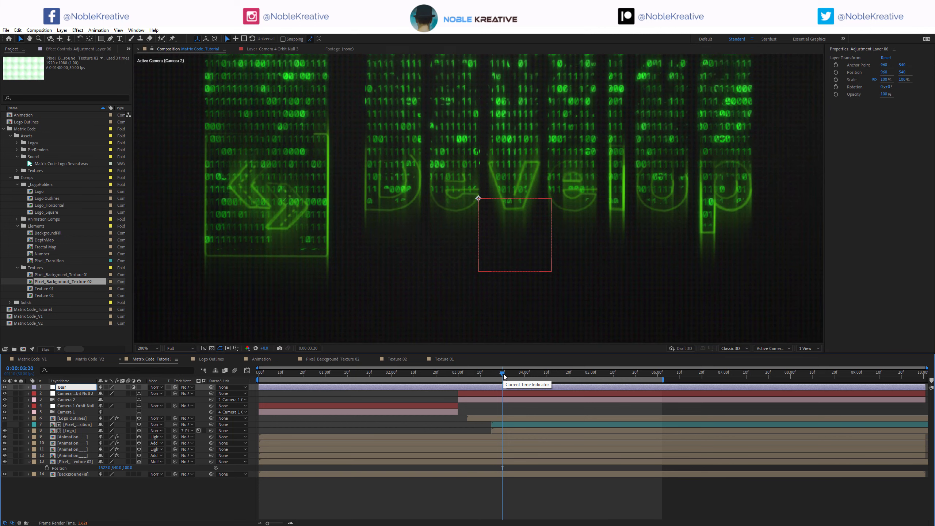
{"action": "type", "text": "r"}
{"action": "key", "text": "Return"}
Step: Duplicate the Blur adjustment layer and rename the copy CC
{"action": "key", "text": "ctrl+d"}
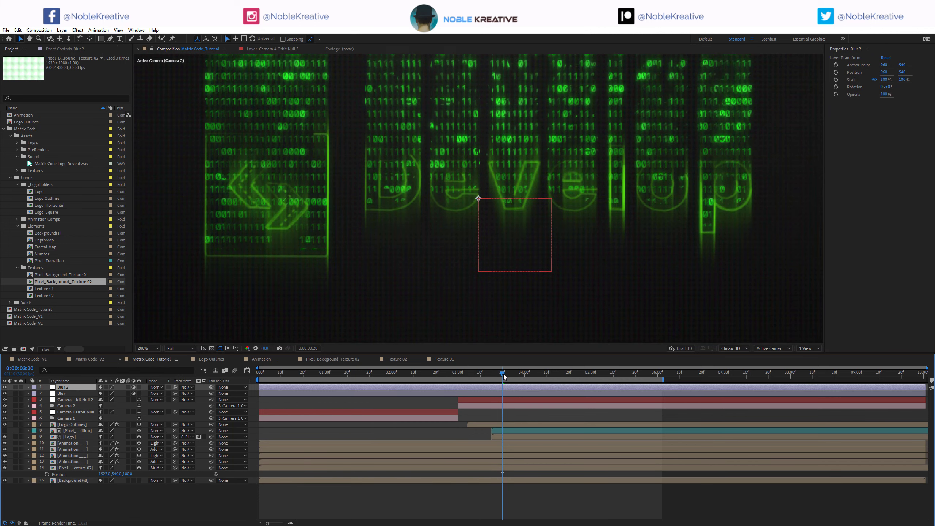
{"action": "key", "text": "Return"}
{"action": "type", "text": "CC"}
{"action": "key", "text": "Return"}
Step: Apply Camera Lens Blur to the Blur layer with a blur radius of 0.2 and repeated edge pixels
{"action": "left_click", "coordinate": [78, 393]}
{"action": "left_click", "coordinate": [84, 49]}
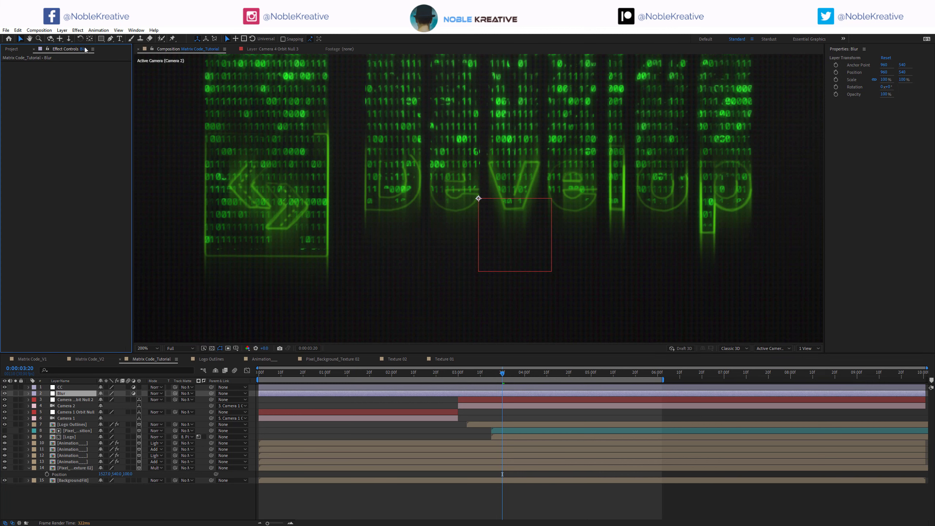
{"action": "key", "text": "ctrl+space"}
{"action": "type", "text": "camera"}
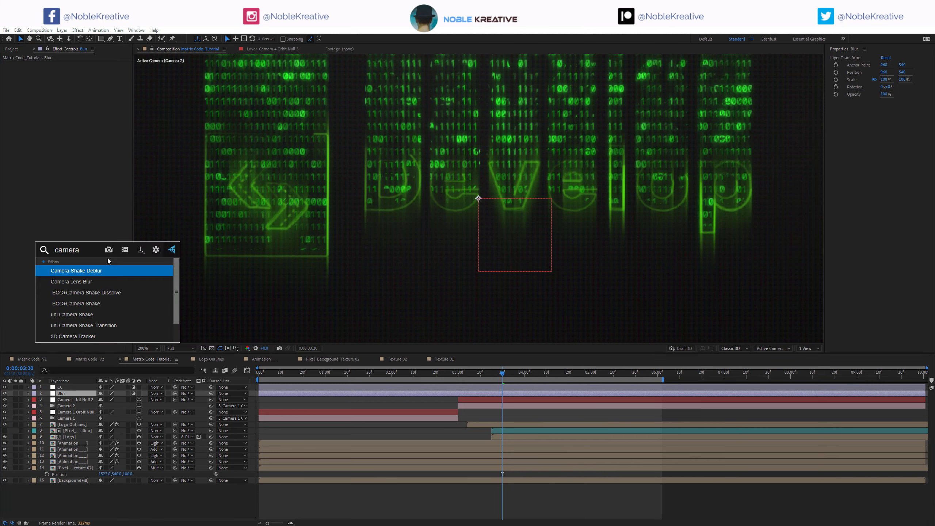
{"action": "key", "text": "Down"}
{"action": "key", "text": "Return"}
{"action": "left_click", "coordinate": [78, 71]}
{"action": "key", "text": "Return"}
{"action": "key", "text": "Return"}
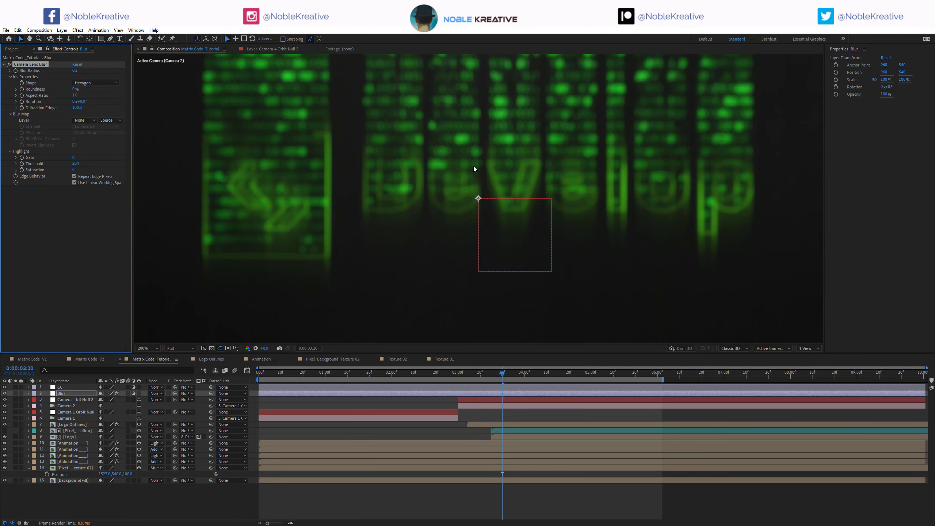
Step: Duplicate the Camera Lens Blur effect on the Blur layer and show the frame at 0:00:02:18
{"action": "key", "text": "ctrl+d"}
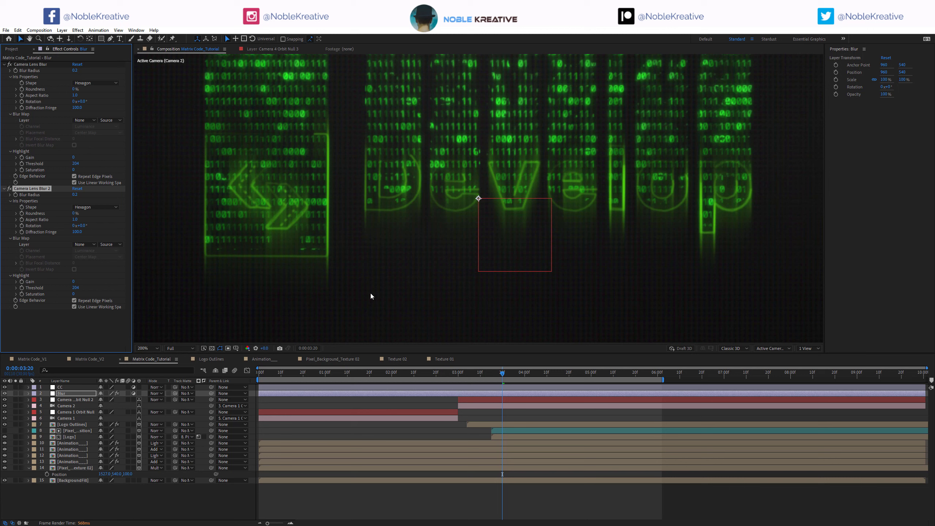
{"action": "left_click", "coordinate": [431, 373]}
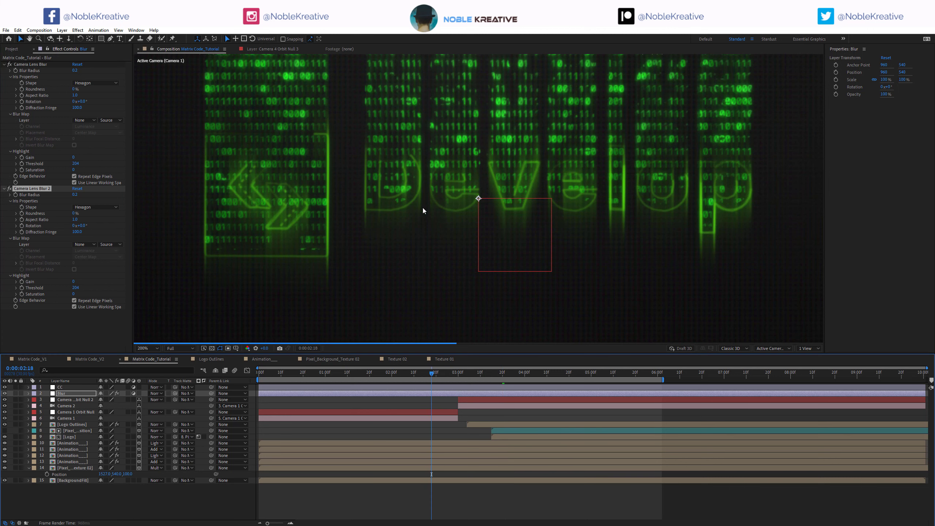
{"action": "key", "text": "comma"}
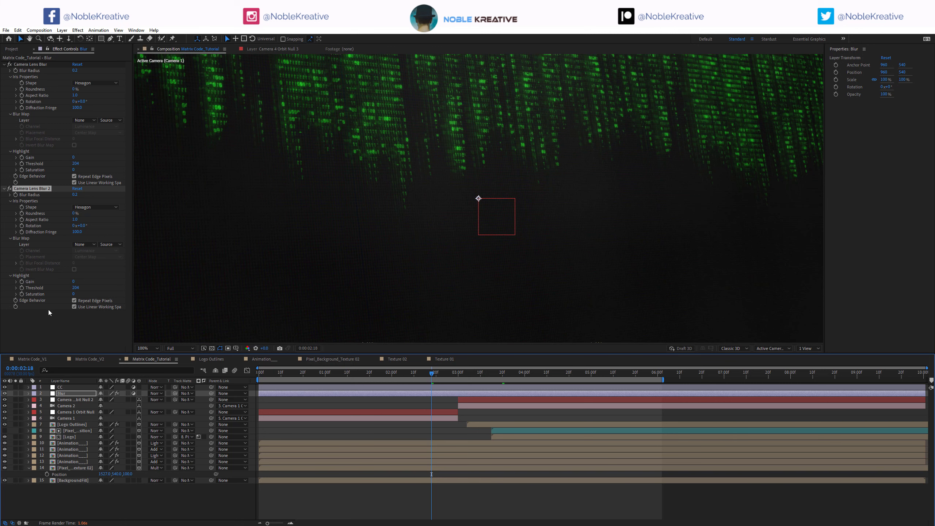
Step: Open the DepthMap comp from the Elements folder and examine its Fill-coloured layers and the upper layer's feathered mask
{"action": "left_click", "coordinate": [11, 48]}
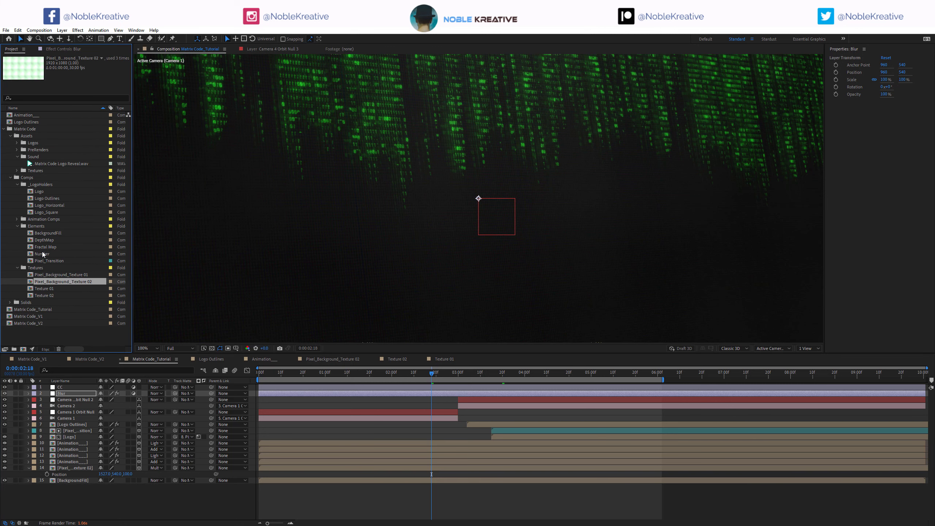
{"action": "left_click", "coordinate": [47, 240]}
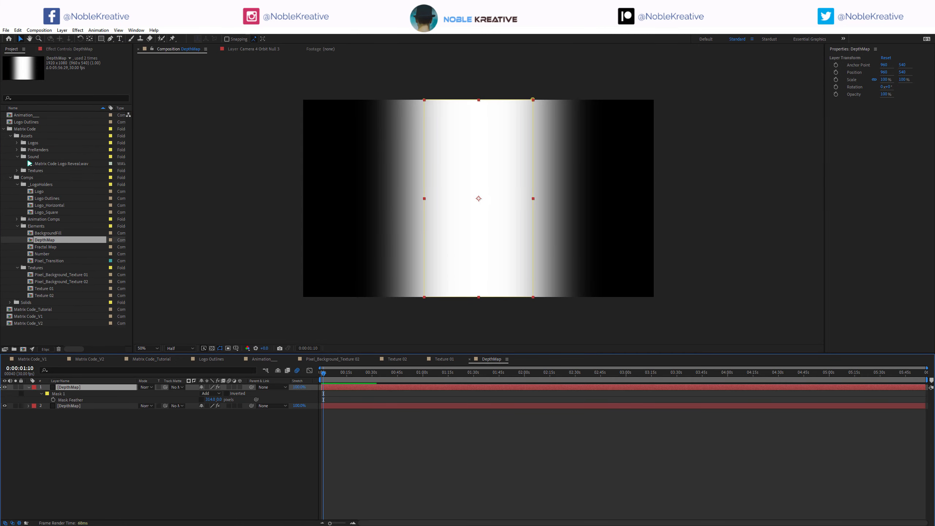
{"action": "left_click", "coordinate": [5, 387]}
{"action": "left_click", "coordinate": [98, 405]}
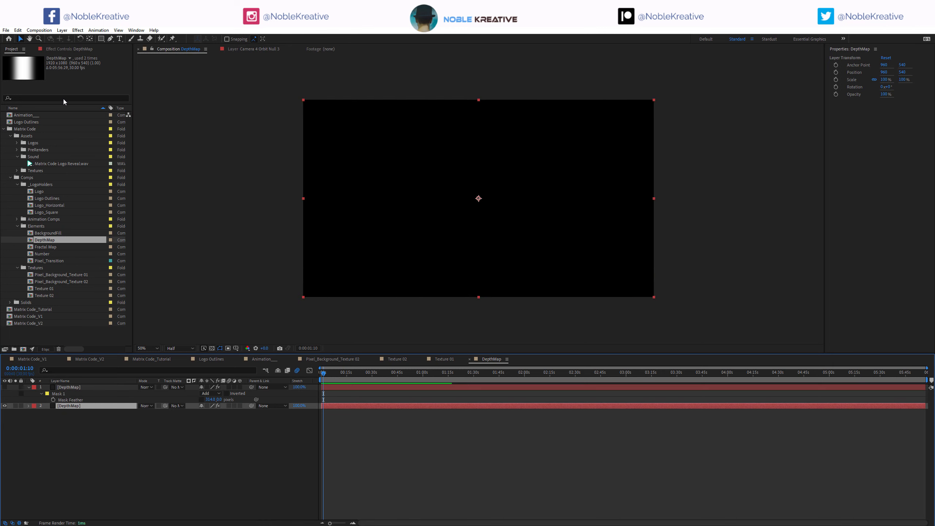
{"action": "key", "text": "F3"}
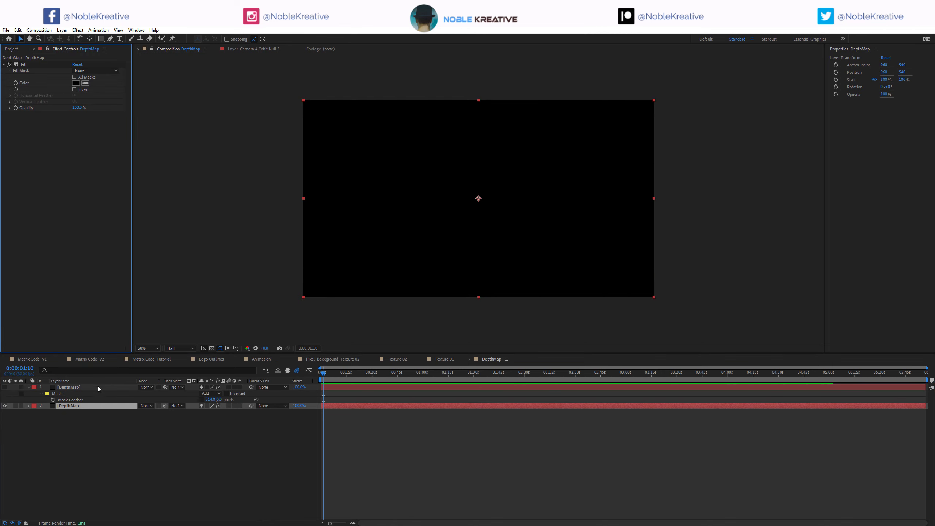
{"action": "left_click", "coordinate": [99, 389]}
{"action": "left_click", "coordinate": [4, 387]}
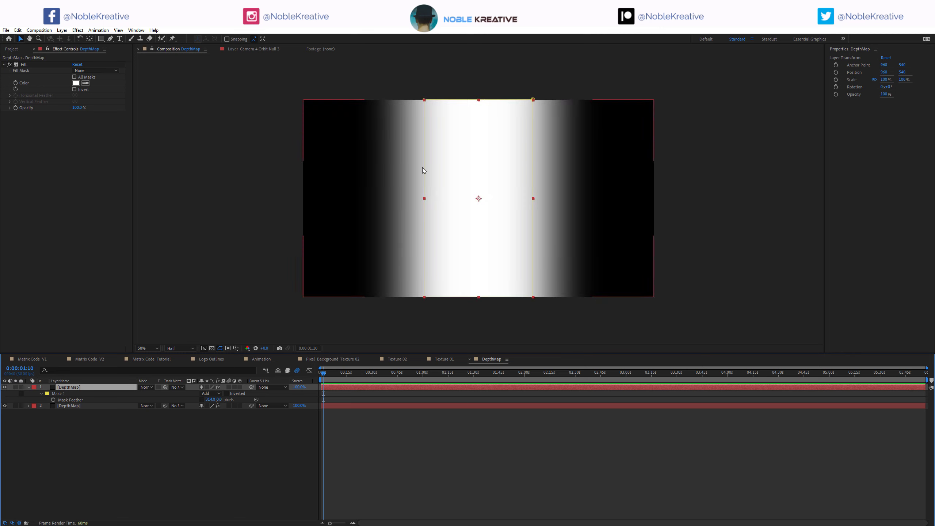
{"action": "left_click", "coordinate": [73, 394]}
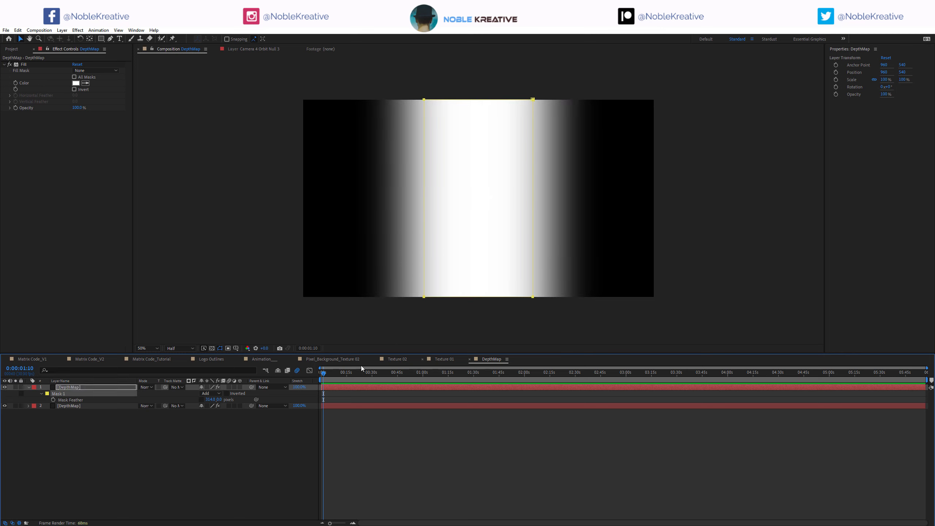
Step: Place the DepthMap comp beneath BackgroundFill in the Matrix Code_Tutorial comp
{"action": "left_click", "coordinate": [151, 359]}
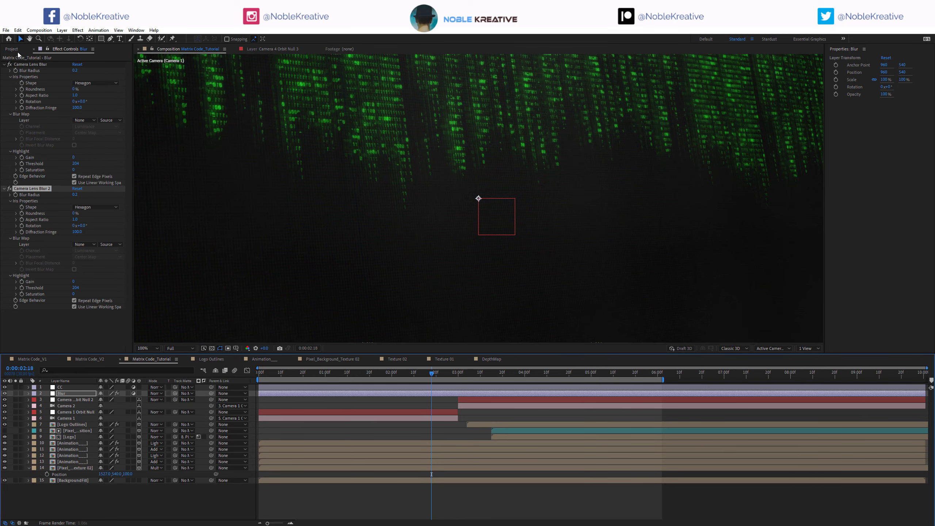
{"action": "left_click_drag", "start_coordinate": [52, 241], "coordinate": [26, 487]}
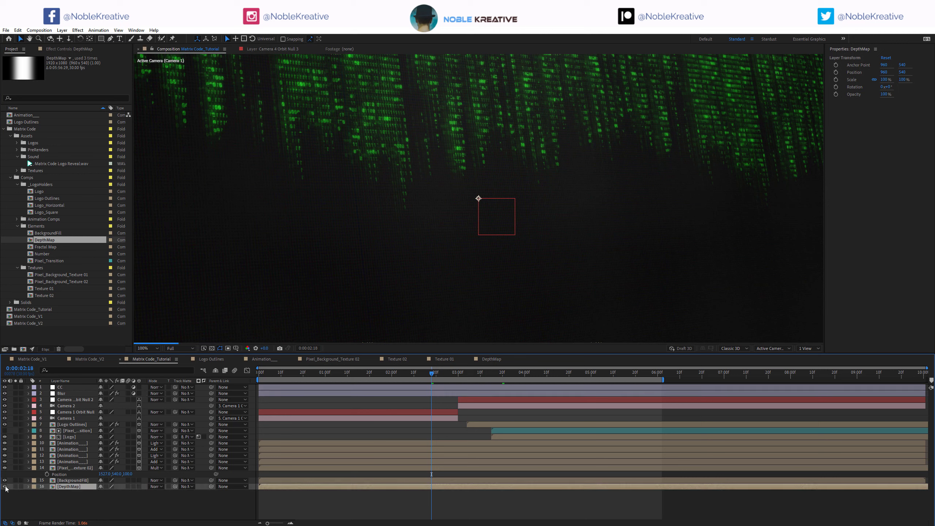
Step: Use DepthMap as the inverted blur map of the Blur layer's second Camera Lens Blur and set its blur radius to 8
{"action": "left_click", "coordinate": [68, 394]}
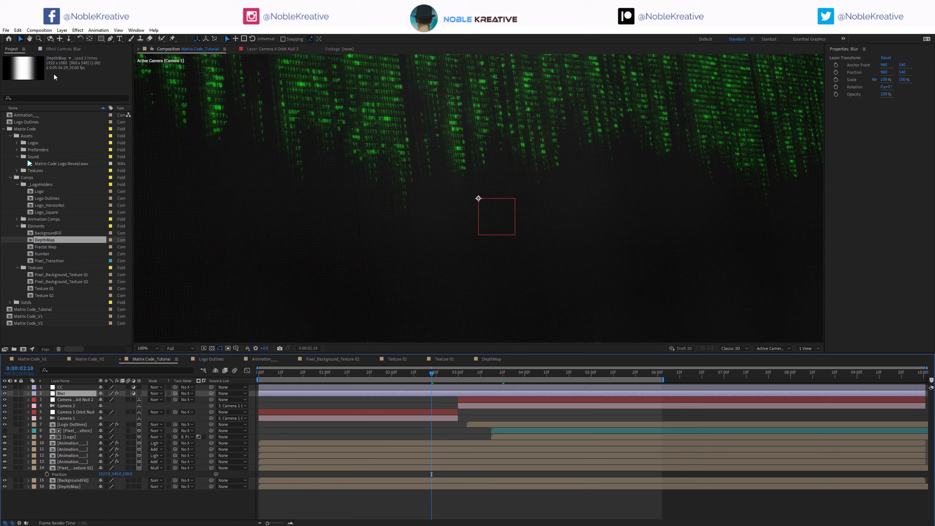
{"action": "left_click", "coordinate": [59, 50]}
{"action": "left_click", "coordinate": [84, 244]}
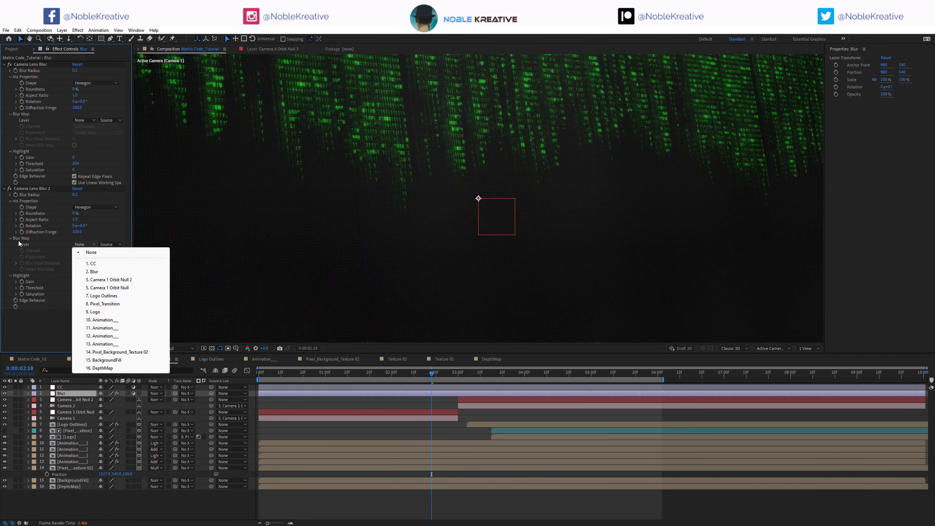
{"action": "left_click", "coordinate": [100, 368]}
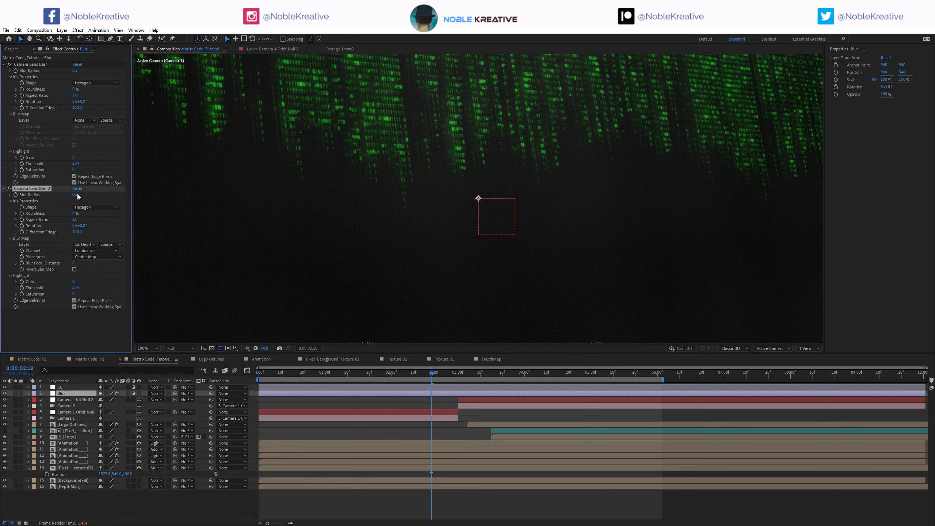
{"action": "left_click", "coordinate": [77, 194]}
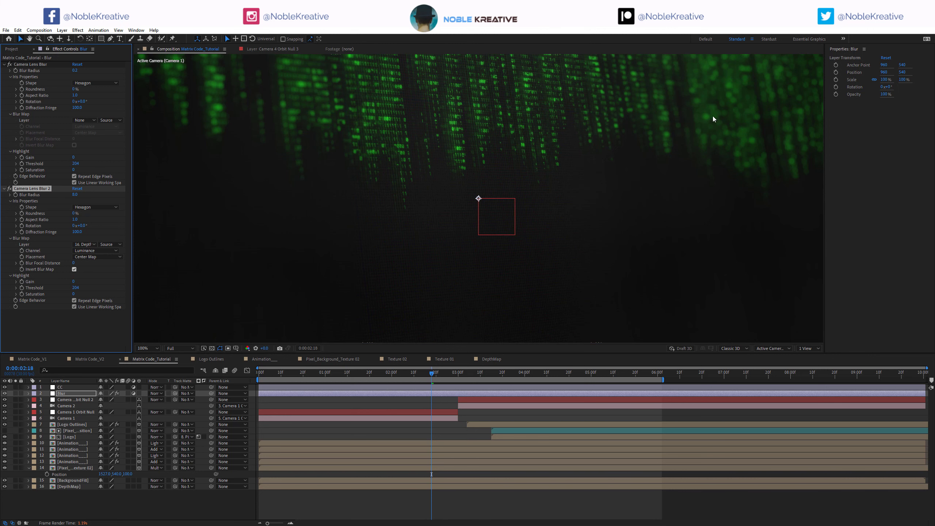
Step: Show the frame at 0:00:03:21 and apply Unsharp Mask to the CC layer with an amount of 80
{"action": "key", "text": "comma"}
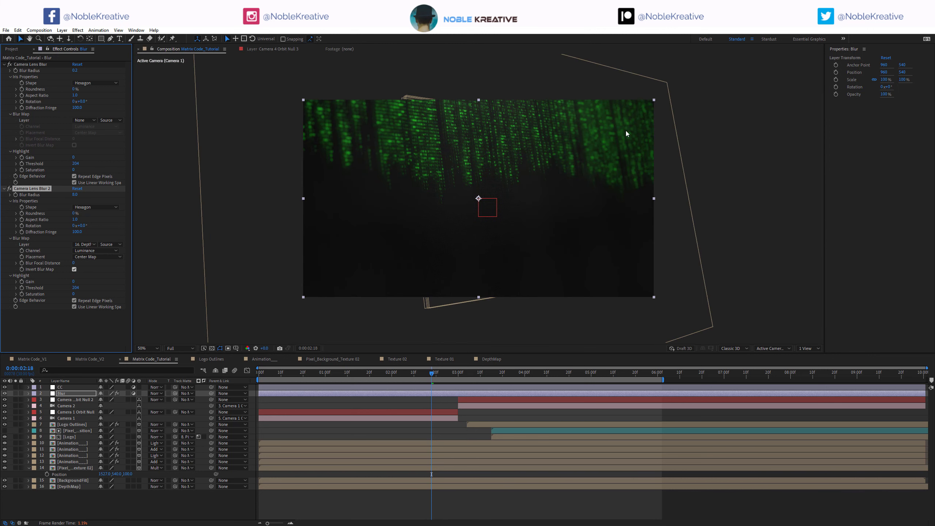
{"action": "key", "text": "shift+slash"}
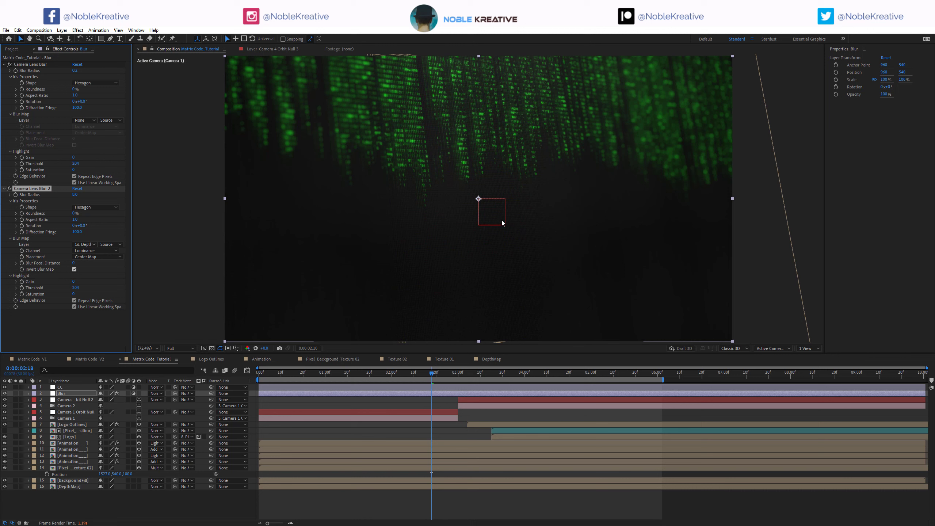
{"action": "left_click", "coordinate": [504, 375]}
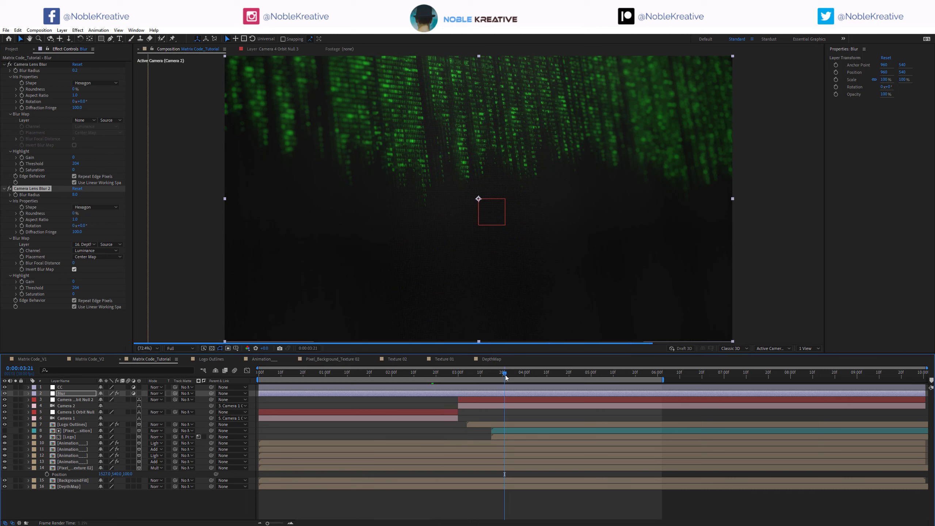
{"action": "left_click", "coordinate": [72, 387]}
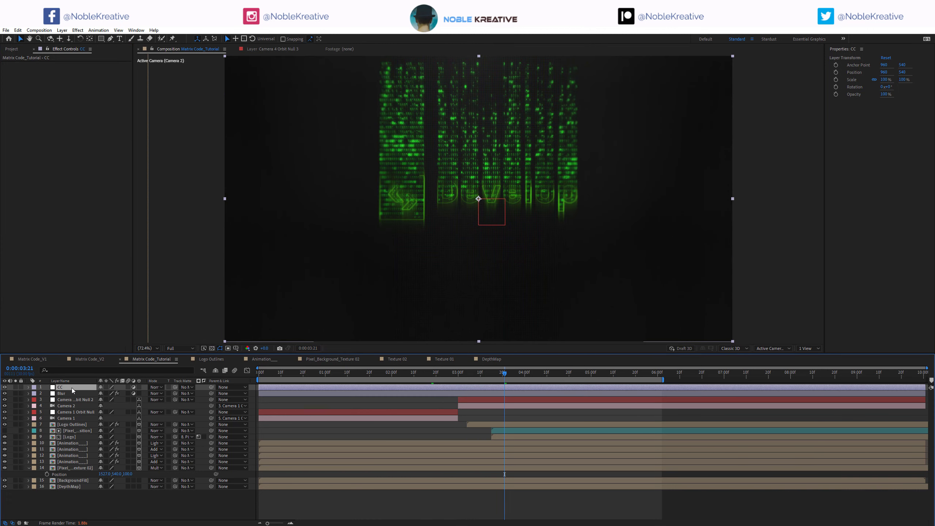
{"action": "key", "text": "ctrl+space"}
{"action": "type", "text": "curves"}
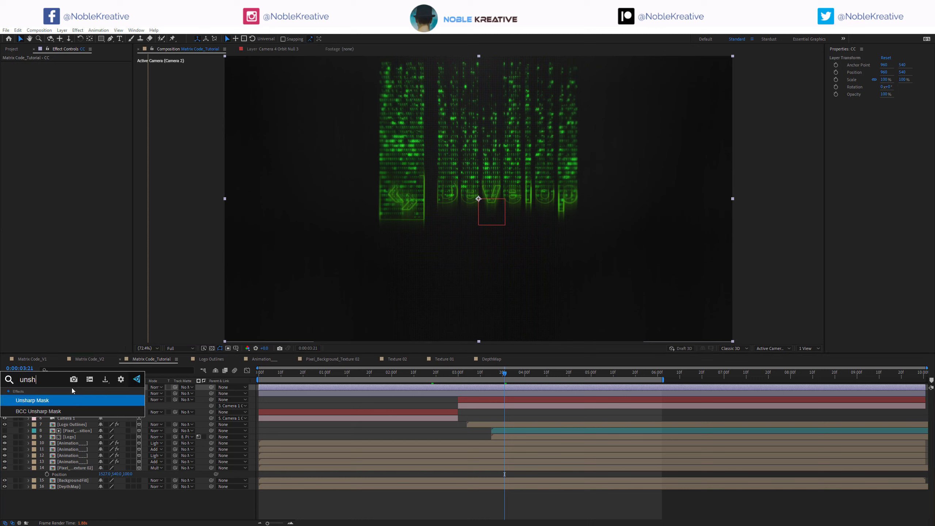
{"action": "key", "text": "Return"}
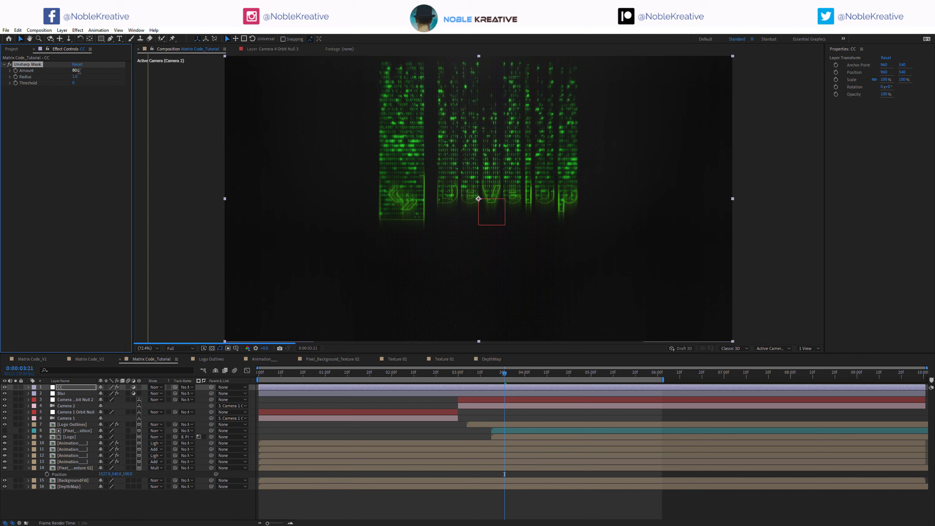
Step: Add a Noise effect to the CC layer with the amount of noise set to 3%
{"action": "key", "text": "ctrl+space"}
{"action": "type", "text": "noi"}
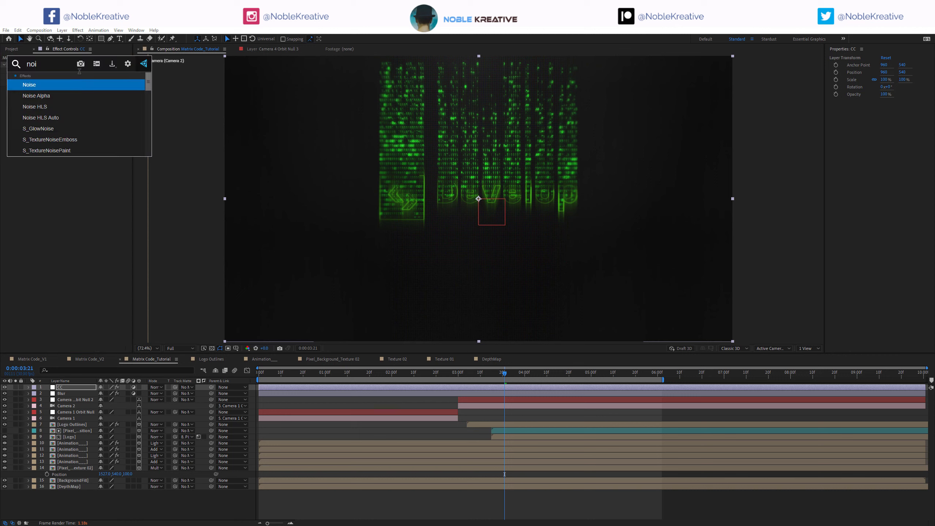
{"action": "key", "text": "Return"}
{"action": "left_click", "coordinate": [75, 95]}
{"action": "type", "text": "5"}
{"action": "key", "text": "Return"}
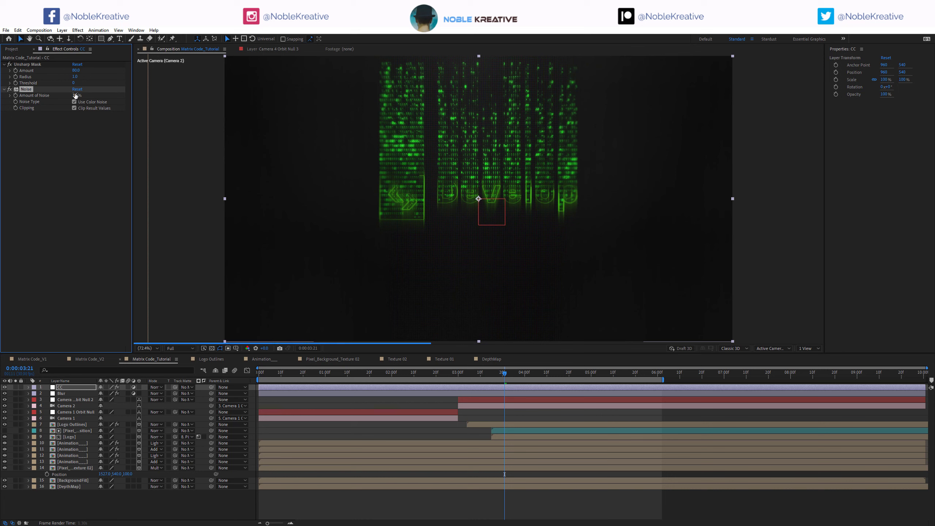
Step: Add Lumetri Color to the CC layer and choose SL MATRIX BLUE as its creative look
{"action": "key", "text": "ctrl+space"}
{"action": "type", "text": "lum"}
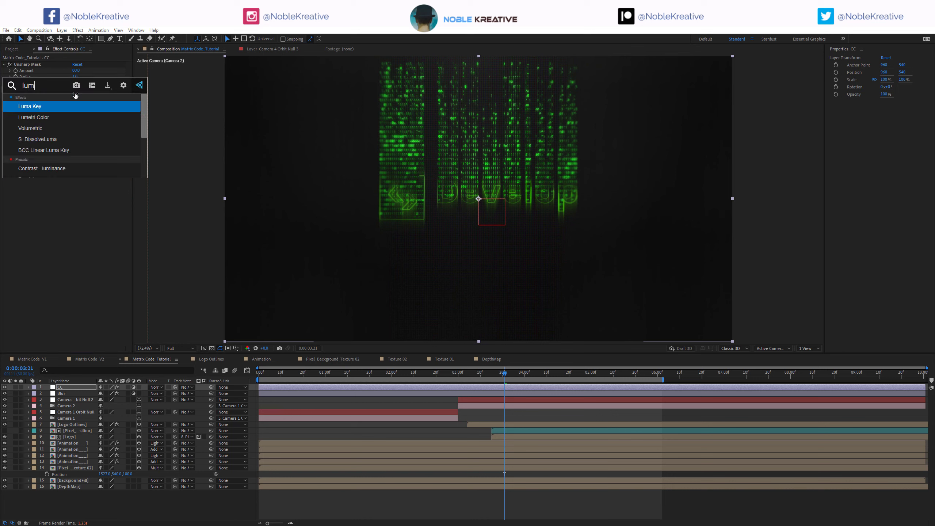
{"action": "key", "text": "Down"}
{"action": "key", "text": "Return"}
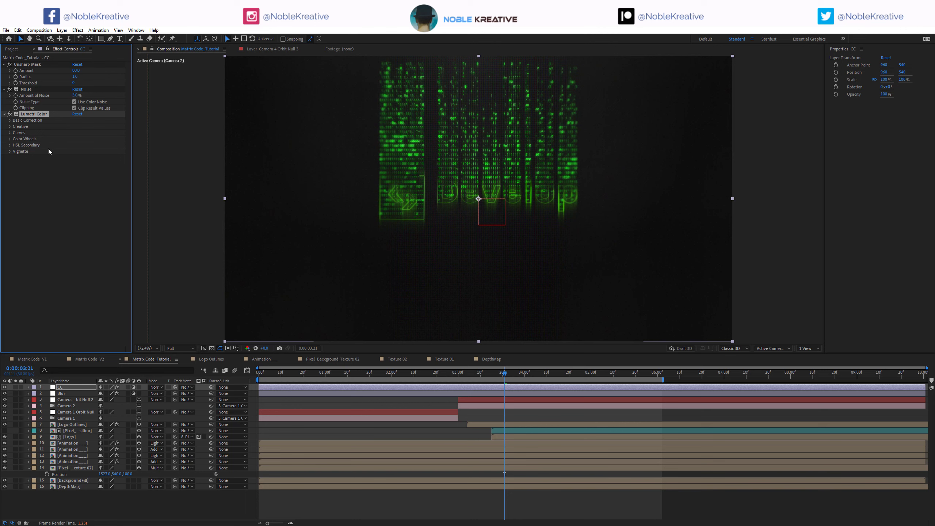
{"action": "left_click", "coordinate": [10, 126]}
{"action": "left_click", "coordinate": [89, 140]}
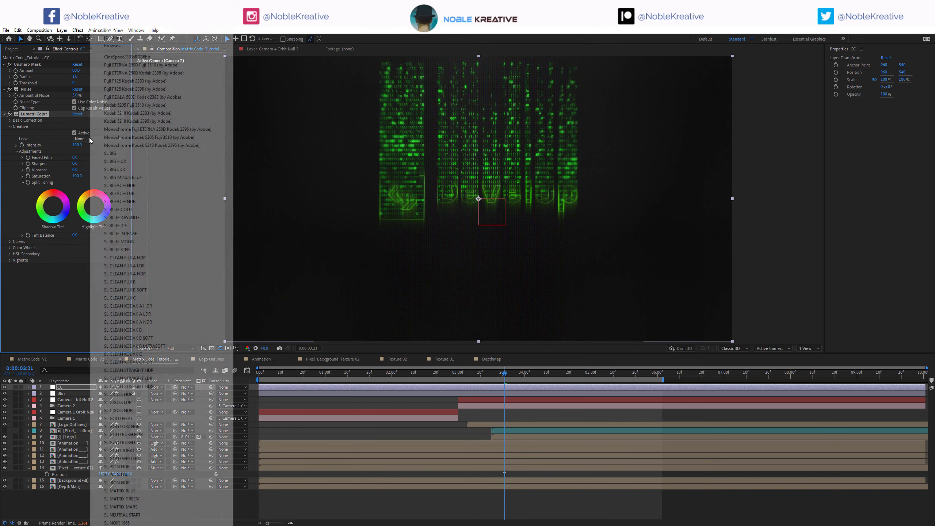
{"action": "left_click", "coordinate": [132, 490]}
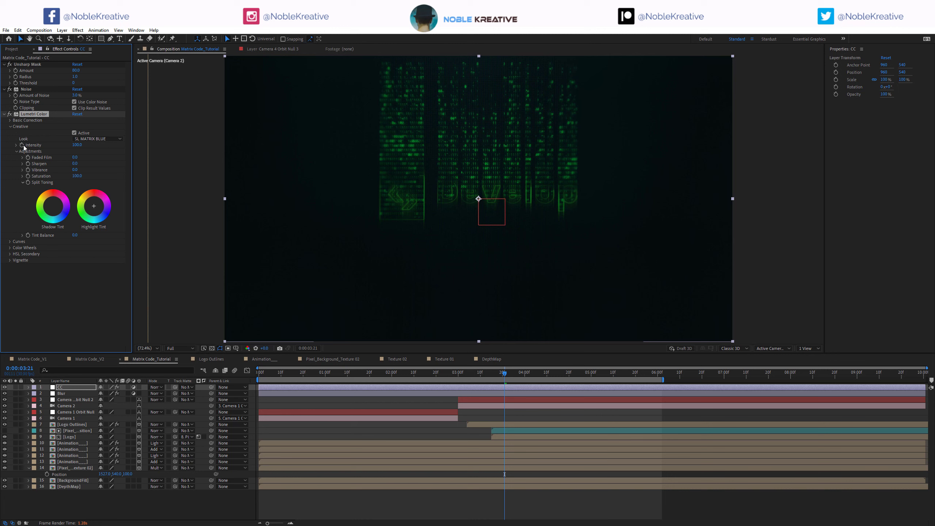
Step: Set Lumetri Color's basic correction on the CC layer to exposure 1.5 and highlights 50
{"action": "left_click", "coordinate": [10, 121]}
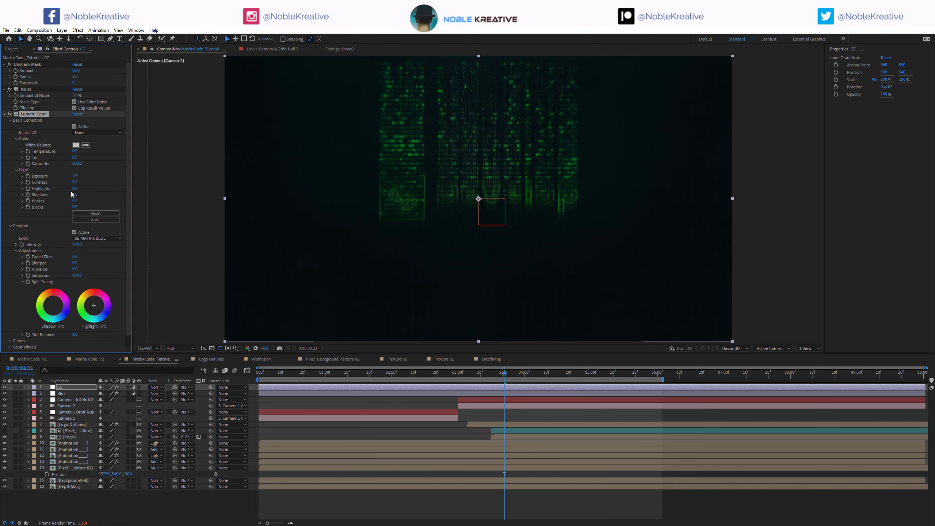
{"action": "left_click", "coordinate": [75, 188]}
{"action": "type", "text": "50"}
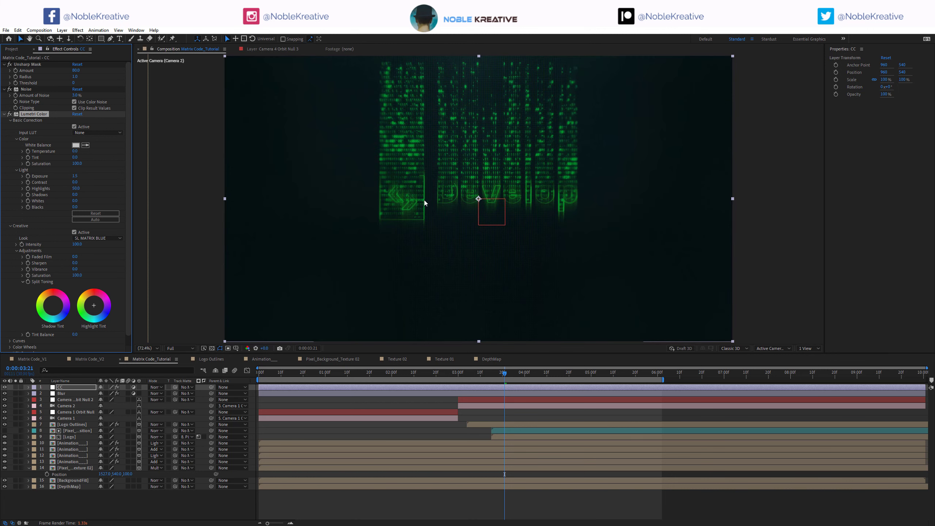
Step: Add a Glow effect to the CC layer and set its glow intensity to 0.5
{"action": "key", "text": "ctrl+space"}
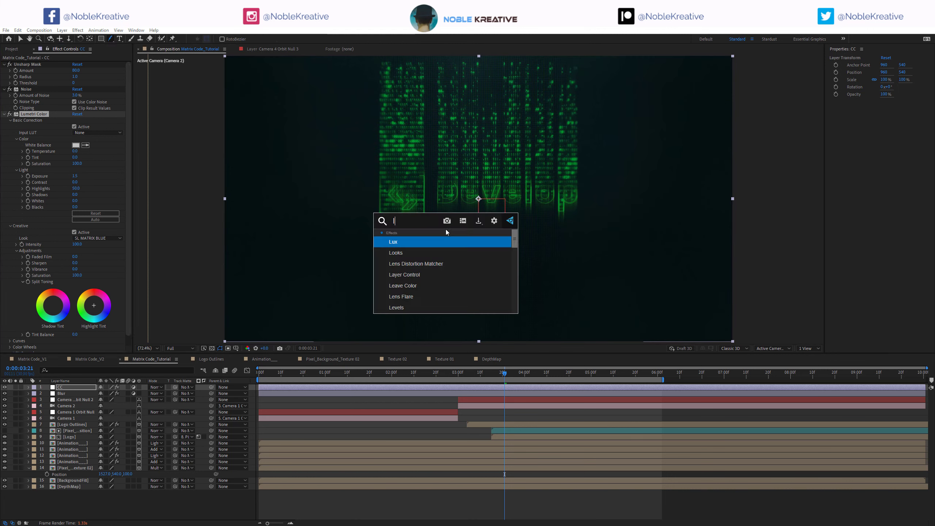
{"action": "type", "text": "glo"}
{"action": "key", "text": "Return"}
{"action": "left_click", "coordinate": [76, 272]}
{"action": "key", "text": "Return"}
Step: Go to 0:00:06:01, where the full logo shows, and end the work area there
{"action": "left_click", "coordinate": [560, 375]}
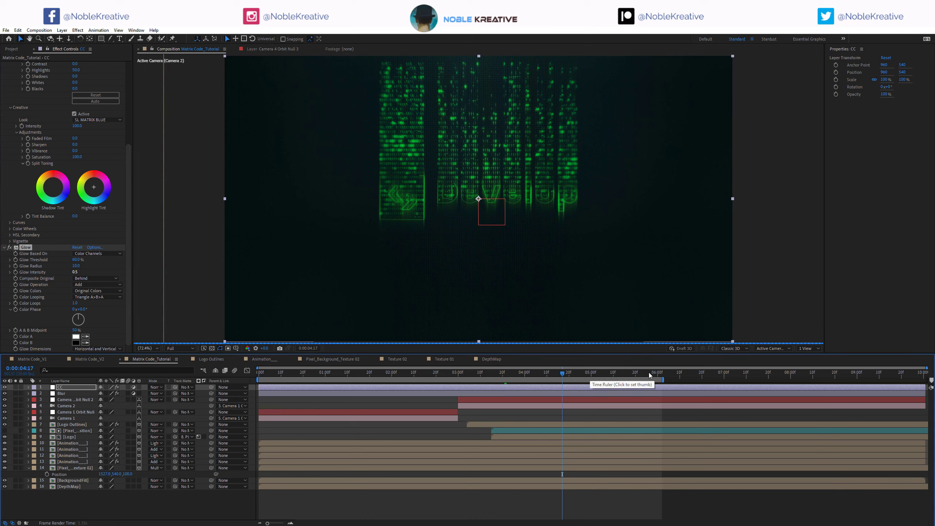
{"action": "left_click", "coordinate": [660, 374]}
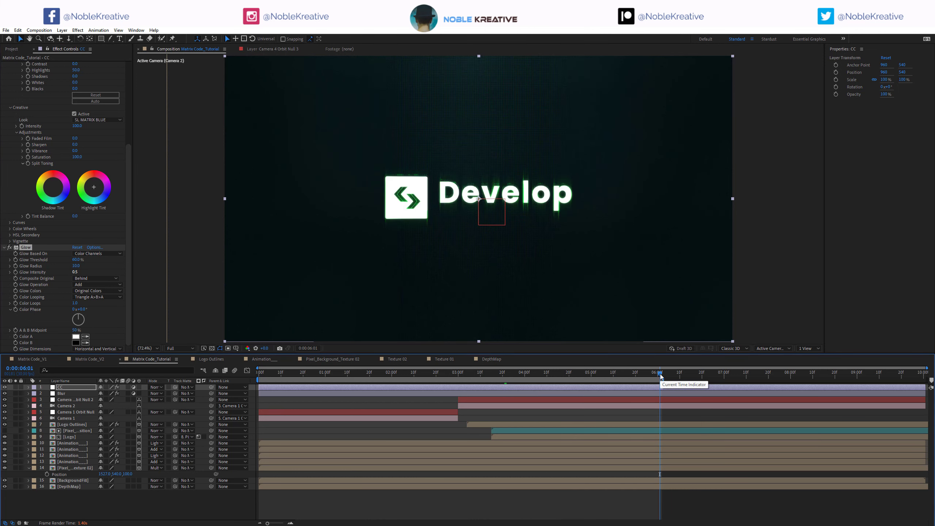
{"action": "key", "text": "n"}
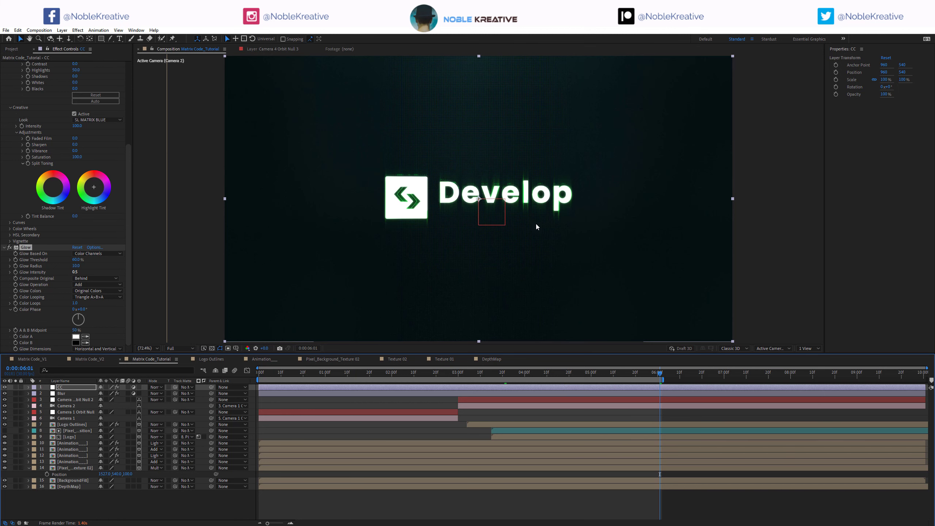
Step: Keyframe the four Animation layers' opacity from just after 0:00:05:00 to 0:00:06:01, lowering the upper three to 0% and the lowest to 50%
{"action": "key", "text": "period"}
{"action": "key", "text": "period"}
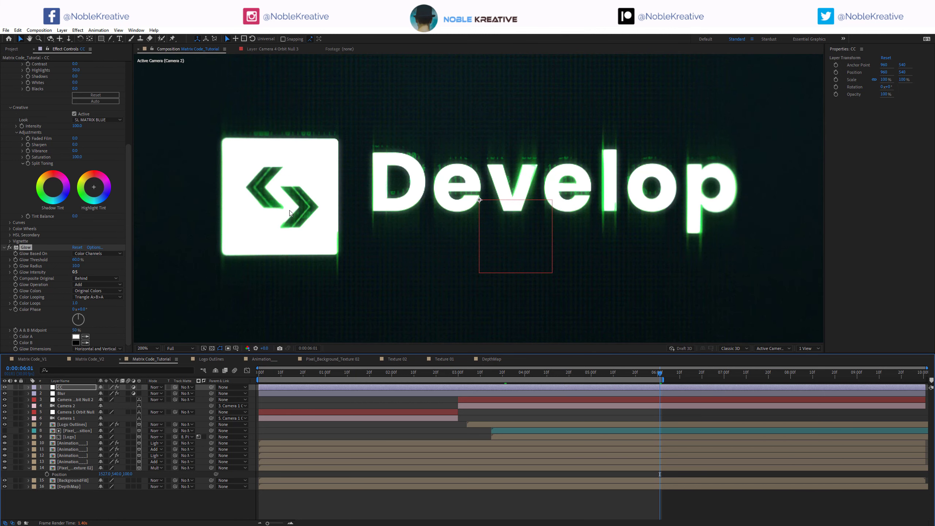
{"action": "left_click", "coordinate": [74, 443]}
{"action": "left_click", "coordinate": [78, 462], "text": "shift"}
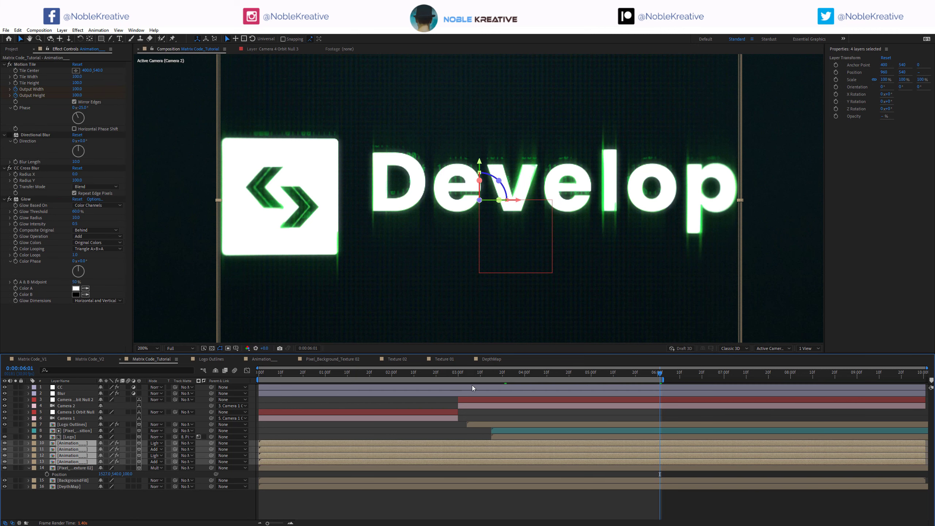
{"action": "key", "text": "t"}
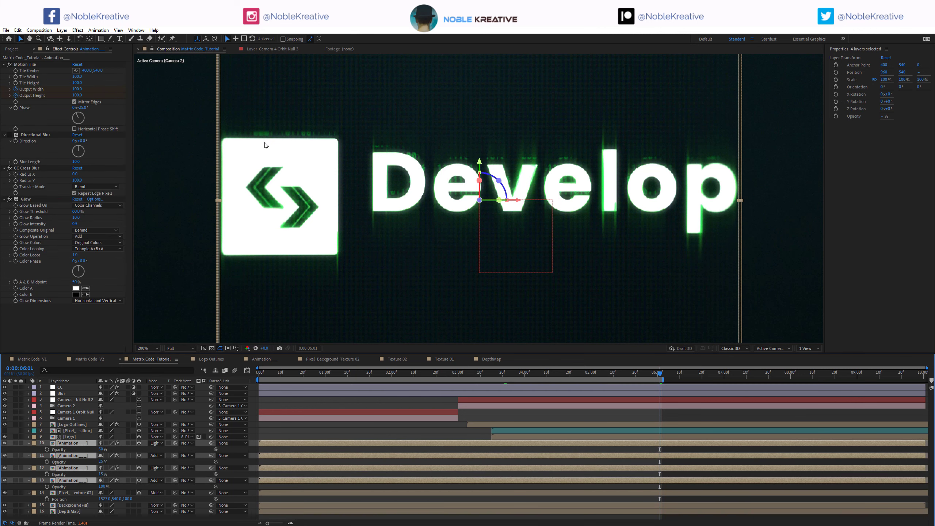
{"action": "left_click", "coordinate": [47, 487]}
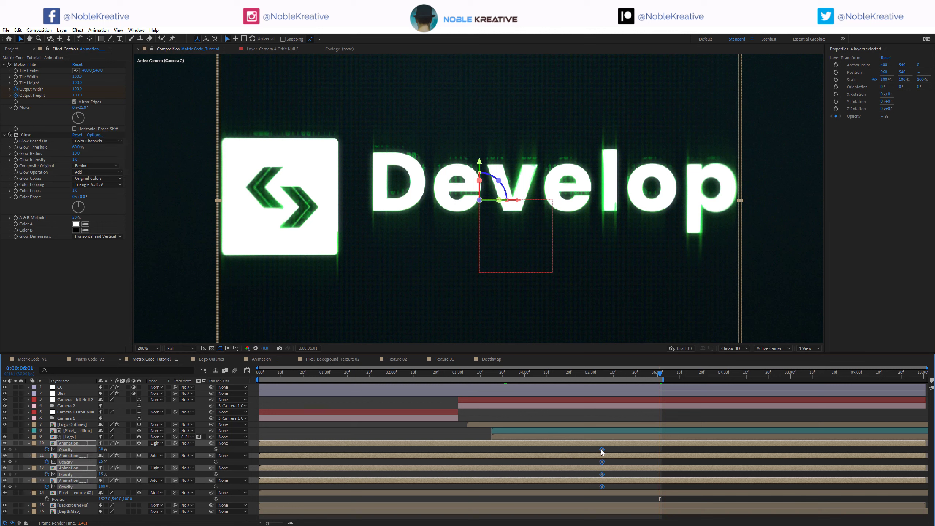
{"action": "left_click_drag", "start_coordinate": [601, 450], "coordinate": [599, 450]}
{"action": "left_click_drag", "start_coordinate": [102, 449], "coordinate": [83, 449]}
Step: Fade the Logo Outlines layer out with opacity keyframes, reaching 0% at 0:00:06:01
{"action": "left_click", "coordinate": [70, 425]}
{"action": "key", "text": "t"}
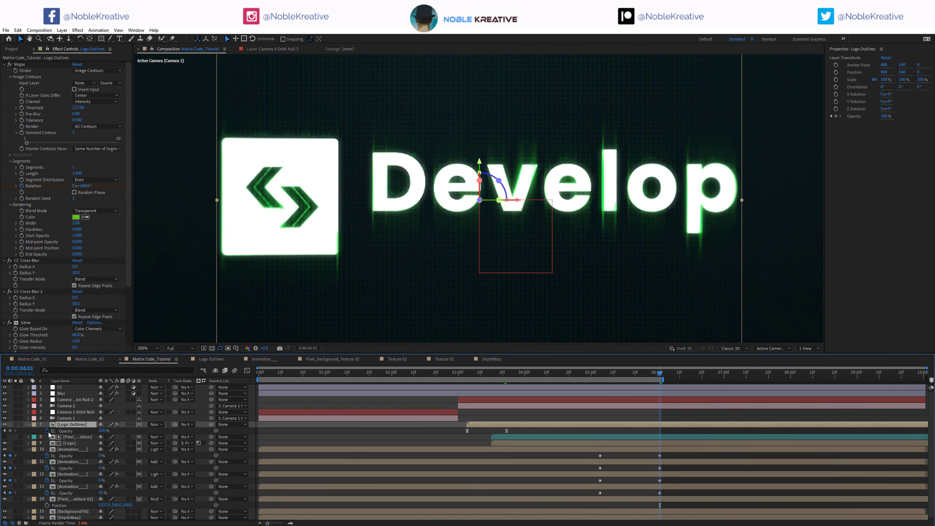
{"action": "left_click", "coordinate": [10, 431]}
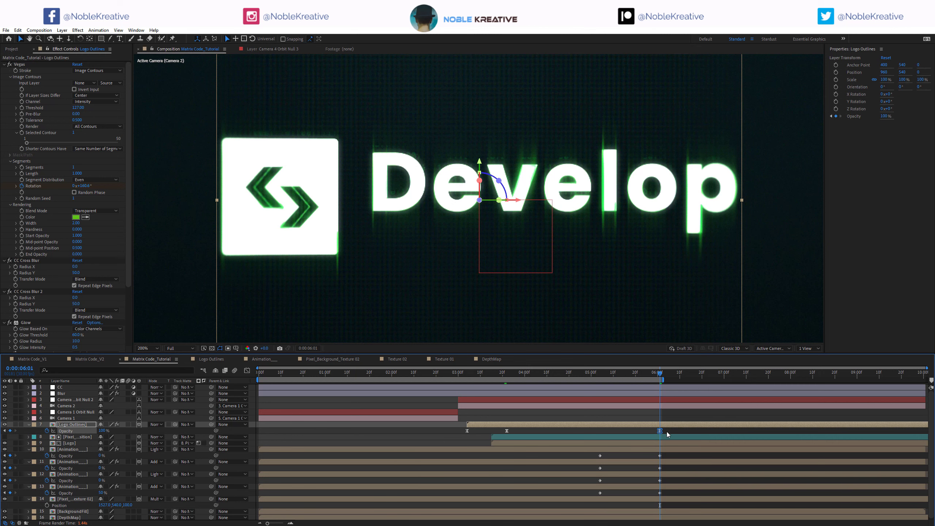
{"action": "left_click_drag", "start_coordinate": [102, 430], "coordinate": [84, 430]}
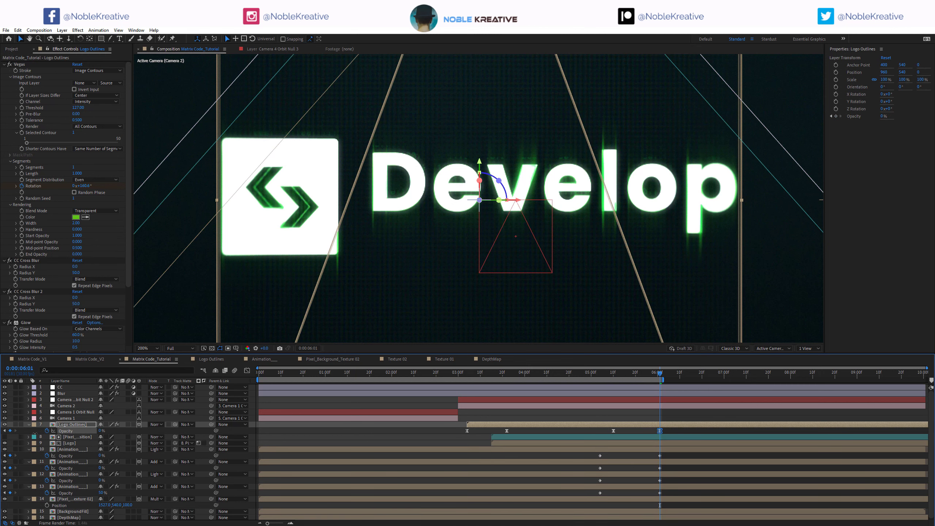
Step: Collapse the revealed properties of all layers and extend the work area to 0:00:07:00
{"action": "left_click", "coordinate": [72, 486]}
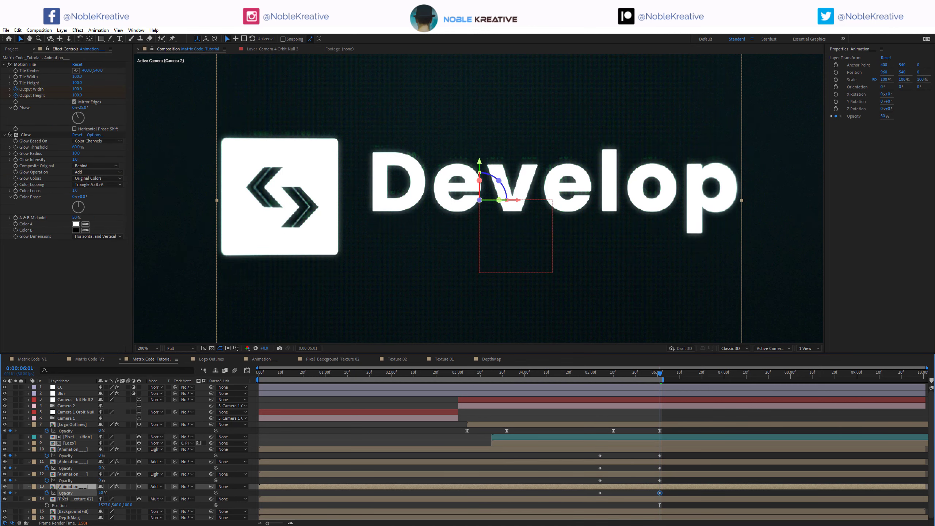
{"action": "key", "text": "ctrl+a"}
{"action": "key", "text": "slash"}
{"action": "key", "text": "u"}
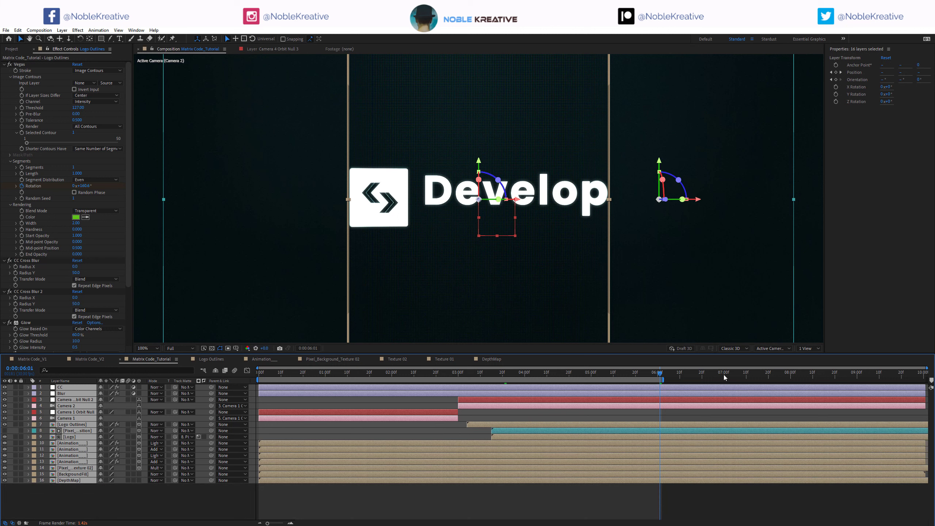
{"action": "left_click", "coordinate": [723, 374]}
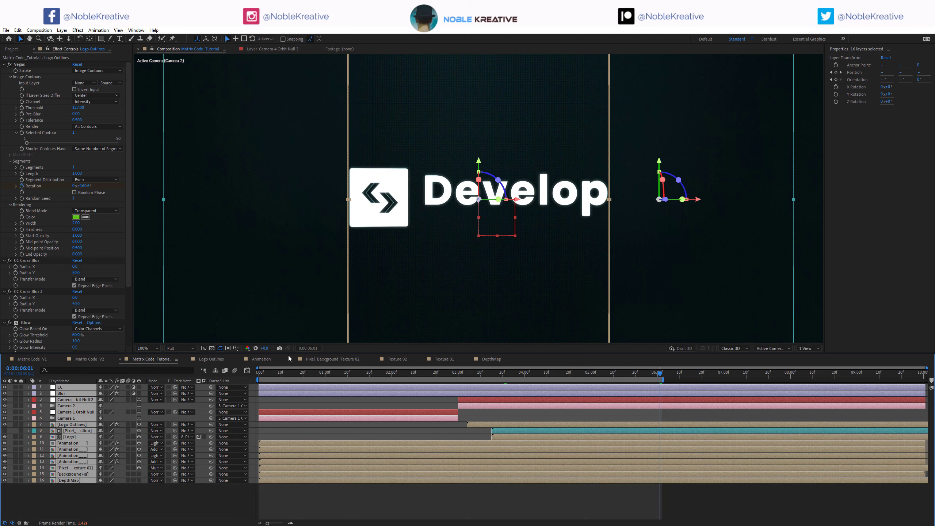
Step: Add Matrix Code Logo Reveal.wav from the Sound folder beneath the DepthMap layer and reveal its audio waveform
{"action": "left_click", "coordinate": [12, 49]}
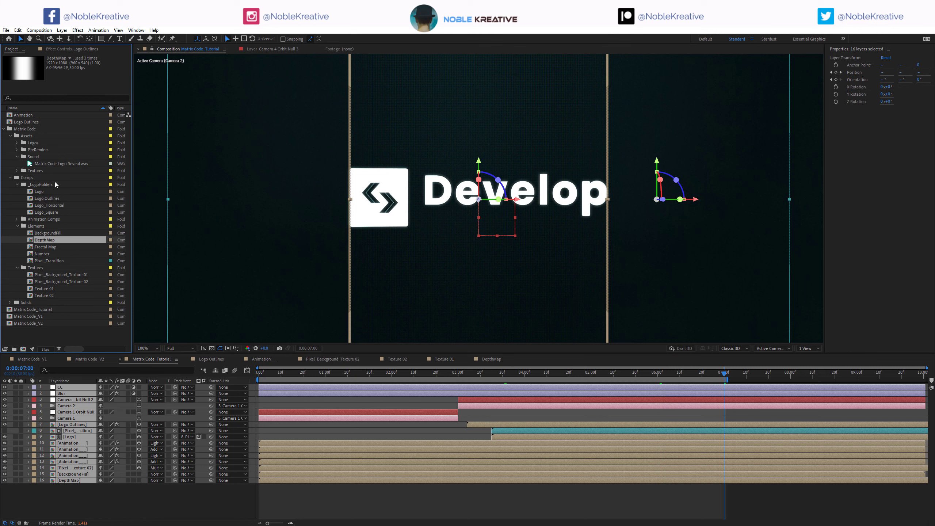
{"action": "left_click", "coordinate": [62, 163]}
{"action": "left_click_drag", "start_coordinate": [62, 164], "coordinate": [67, 501]}
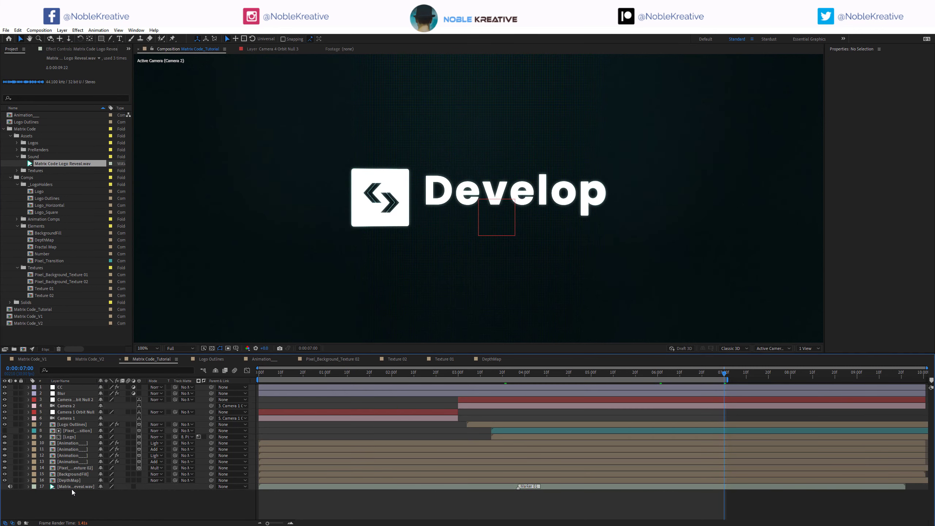
{"action": "key", "text": "l"}
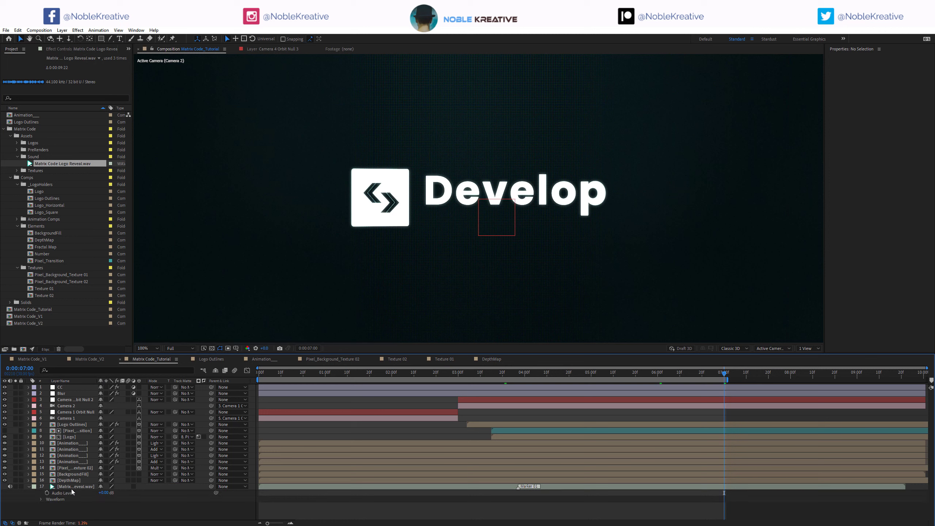
{"action": "left_click", "coordinate": [76, 486]}
{"action": "key", "text": "l"}
{"action": "key", "text": "l"}
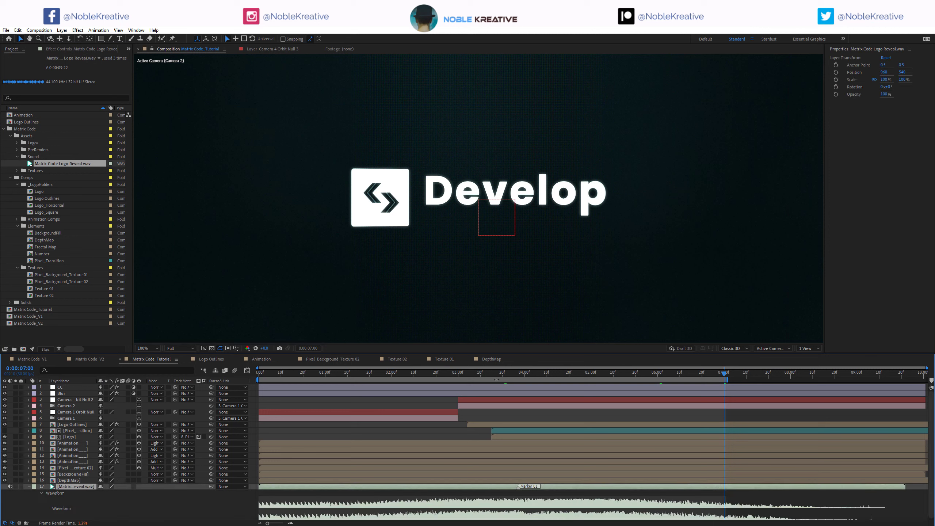
Step: Show the frame at 0:00:03:19, then return to the start of the comp with the whole frame in view
{"action": "left_click", "coordinate": [501, 372]}
{"action": "scroll", "coordinate": [446, 188], "scroll_direction": "down", "scroll_amount": 2}
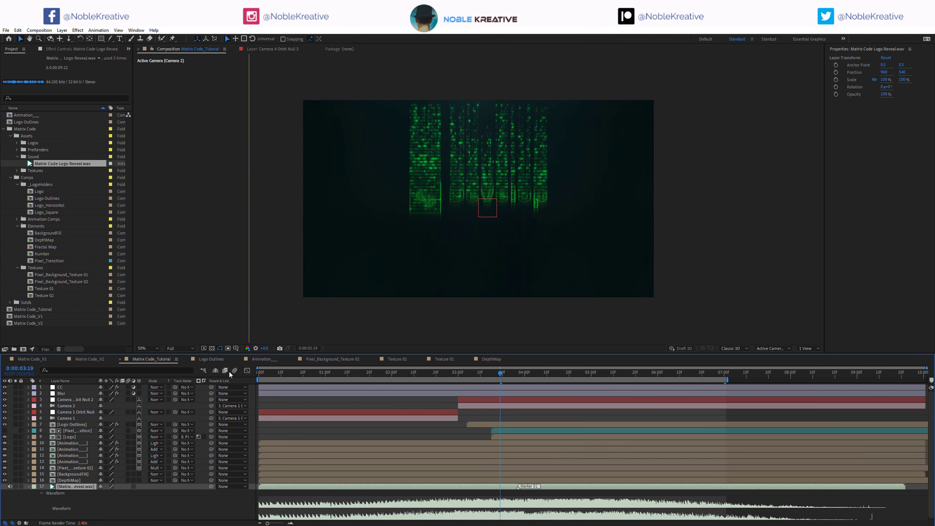
{"action": "key", "text": "Home"}
{"action": "key", "text": "shift+slash"}
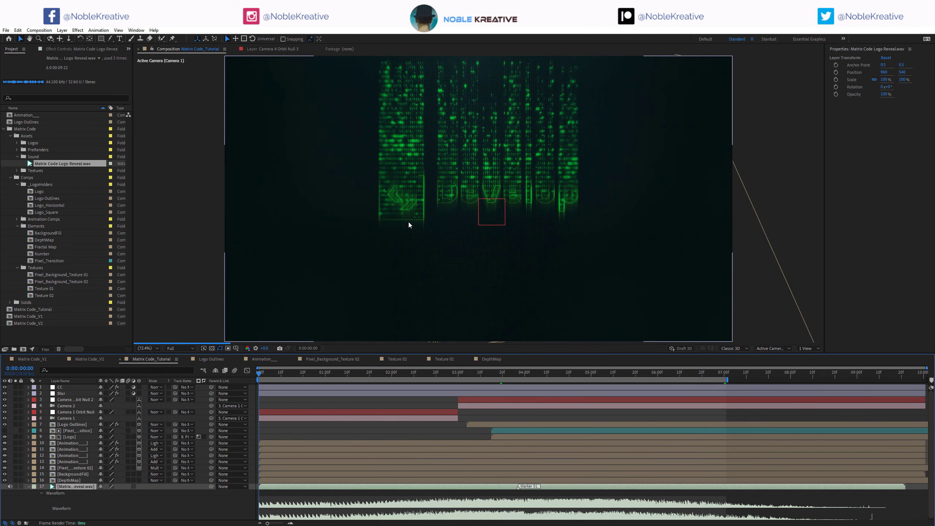